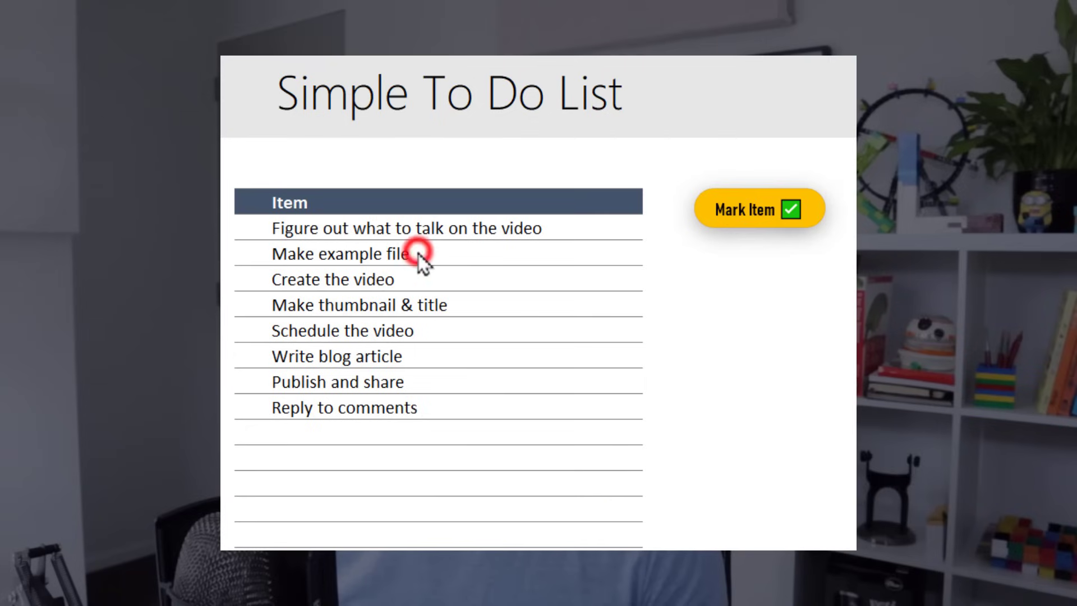
Give the 'Make example file' and 'Schedule the video' items green checkmarks with Mark Item.
left_click(419, 253)
left_click(762, 209)
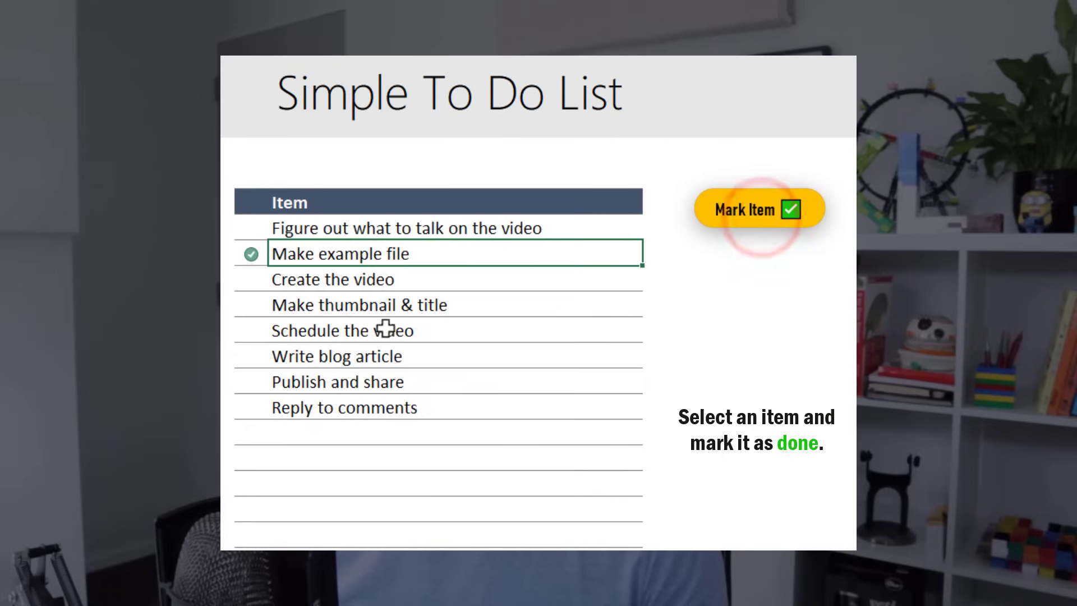
left_click(376, 330)
left_click(754, 212)
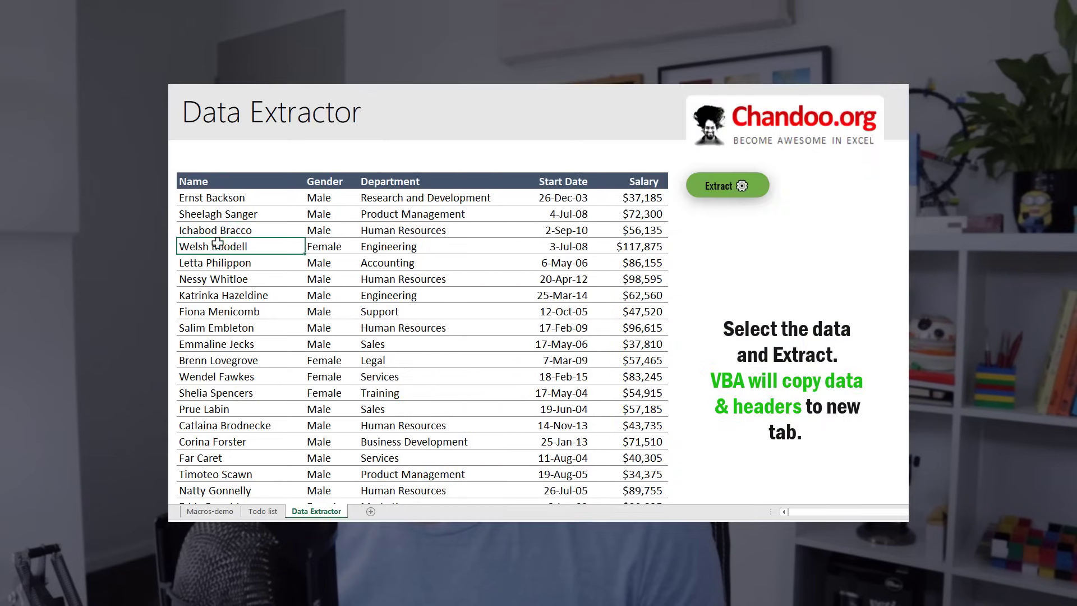
left_click_drag(202, 246, 621, 344)
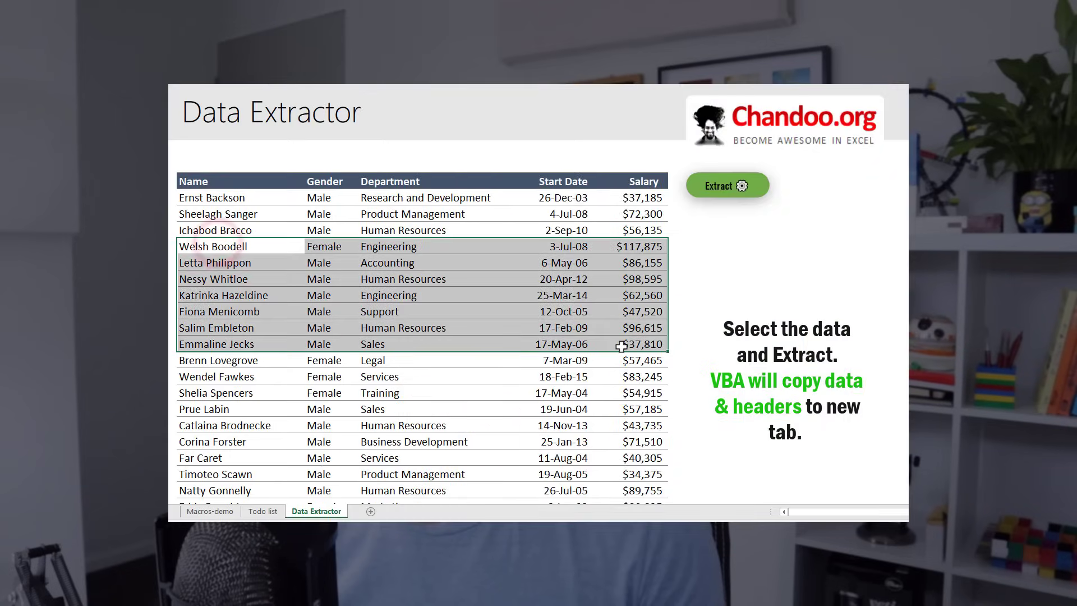
left_click(725, 186)
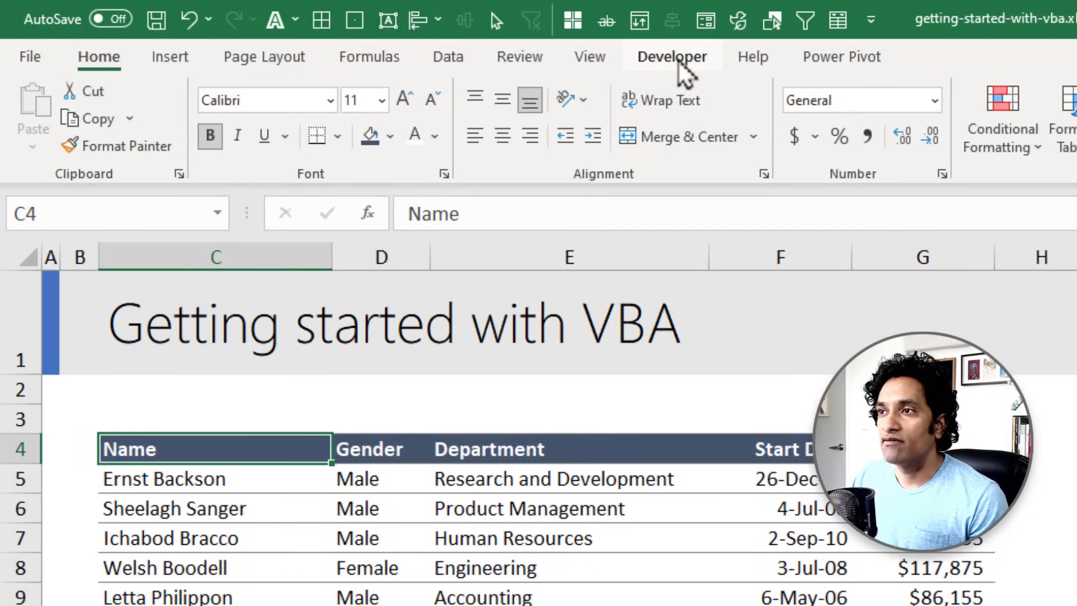
Confirm Developer is checked in the Customize the Ribbon settings.
left_click(672, 57)
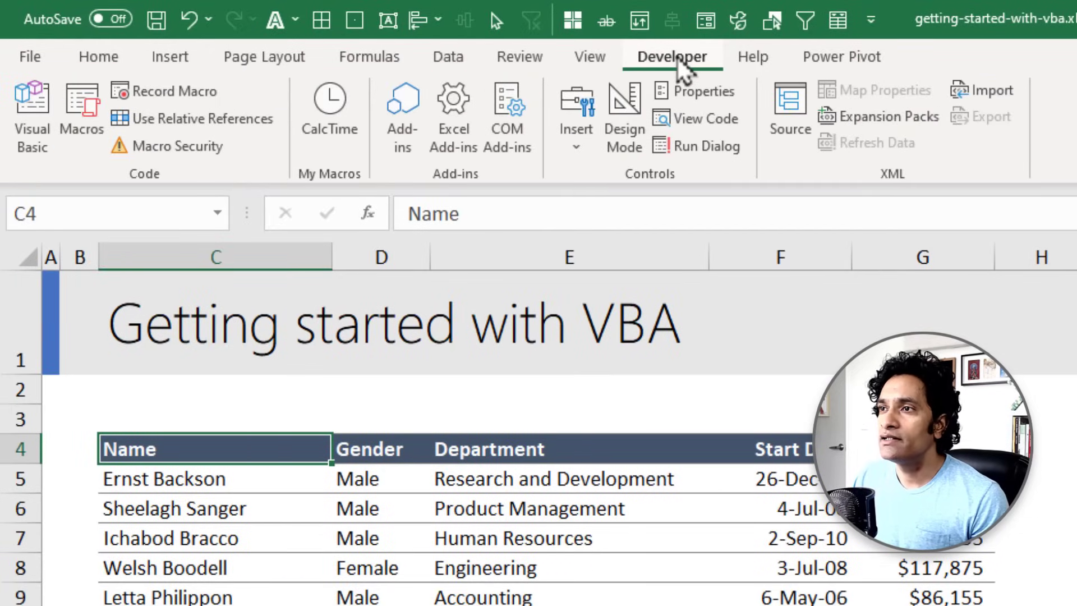
left_click(589, 57)
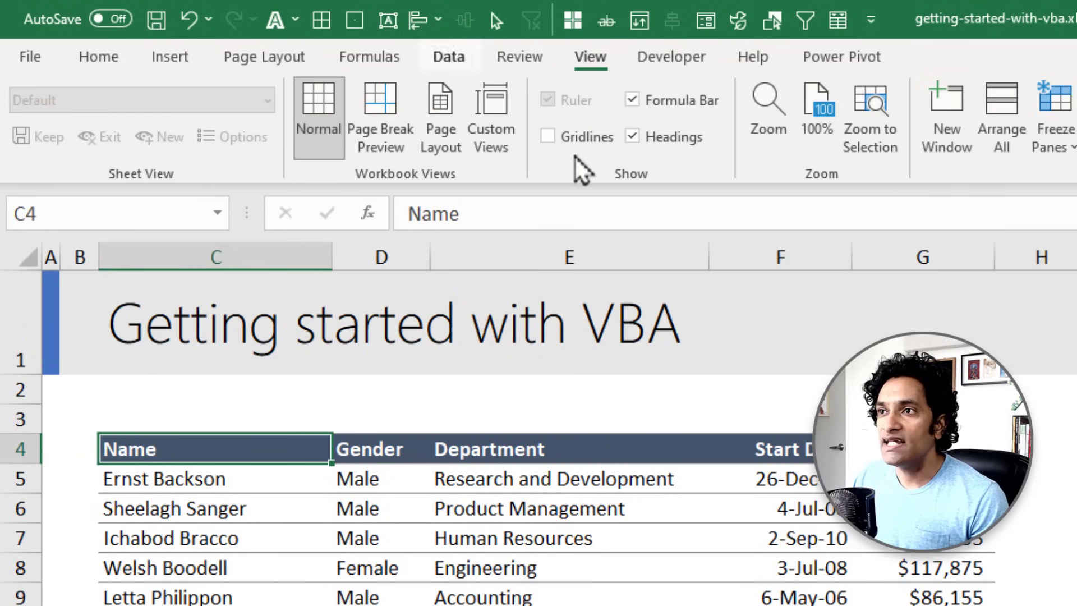
right_click(556, 177)
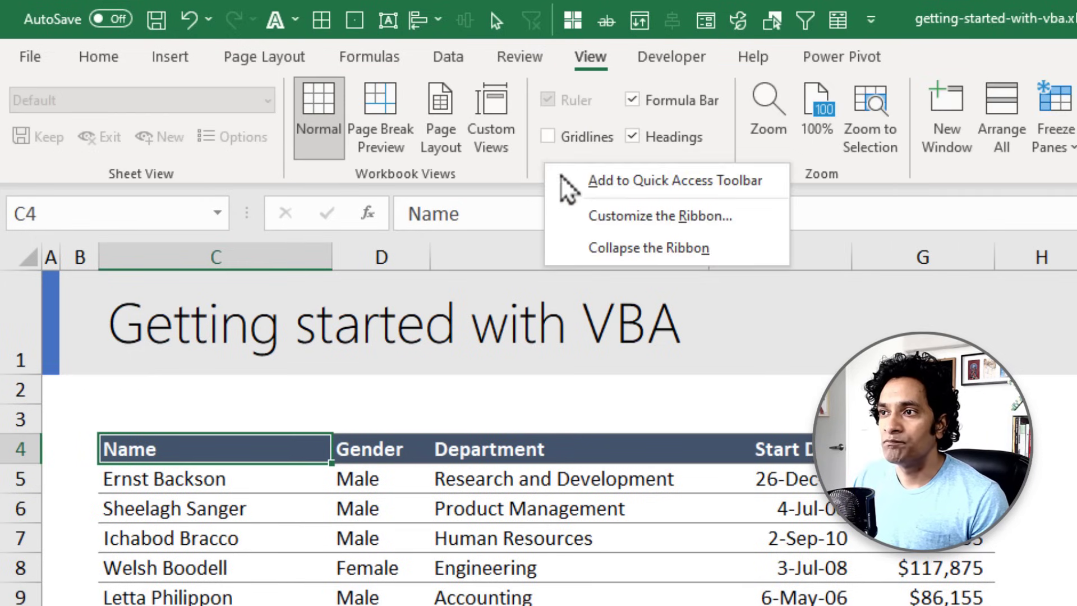
left_click(646, 220)
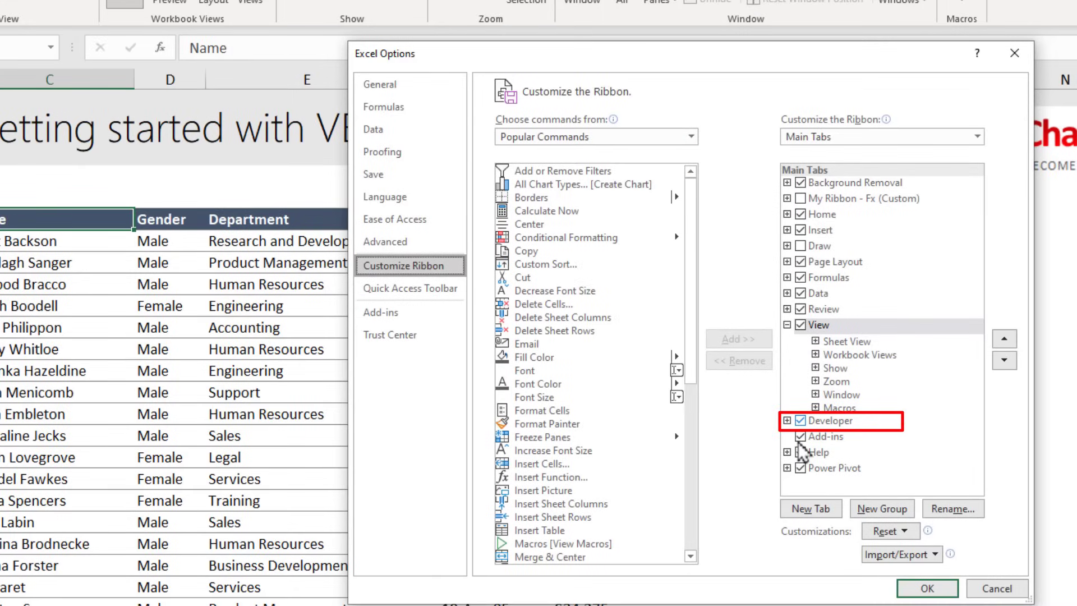
left_click(926, 588)
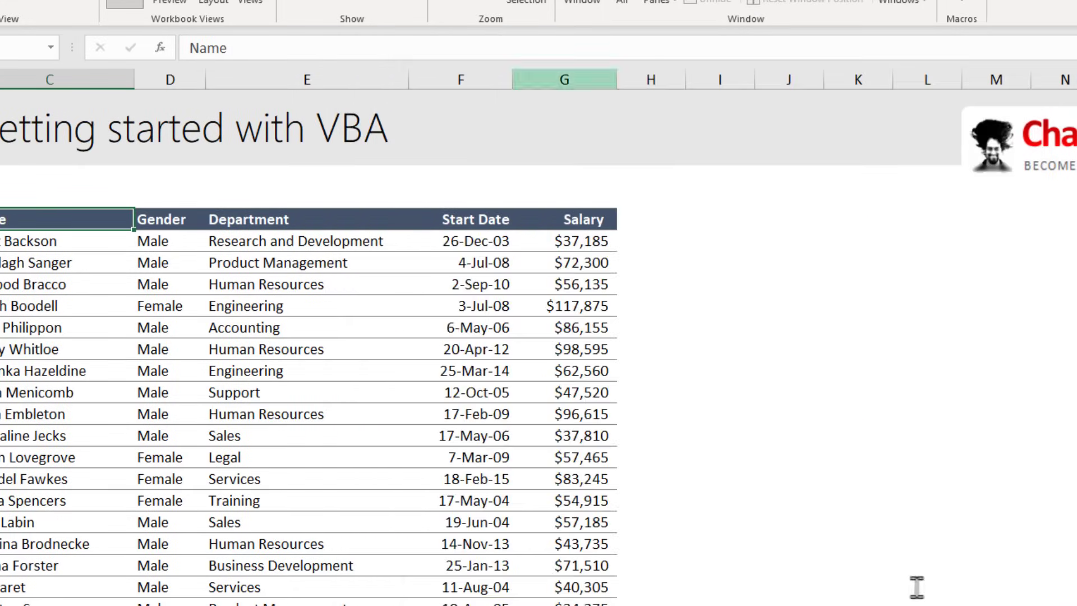
left_click(417, 34)
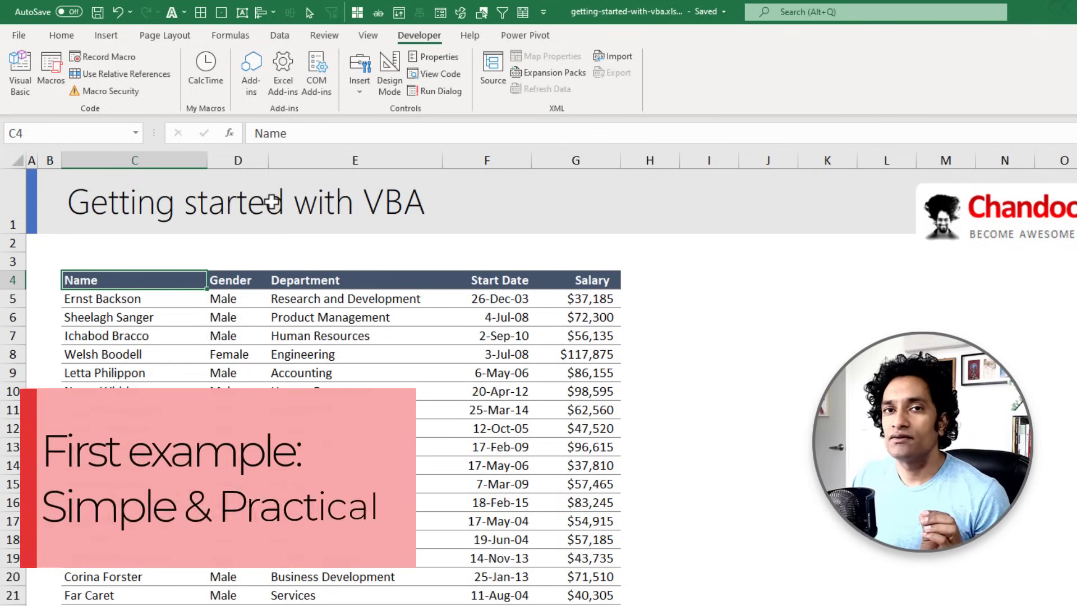
scroll(316, 333, "down", 5)
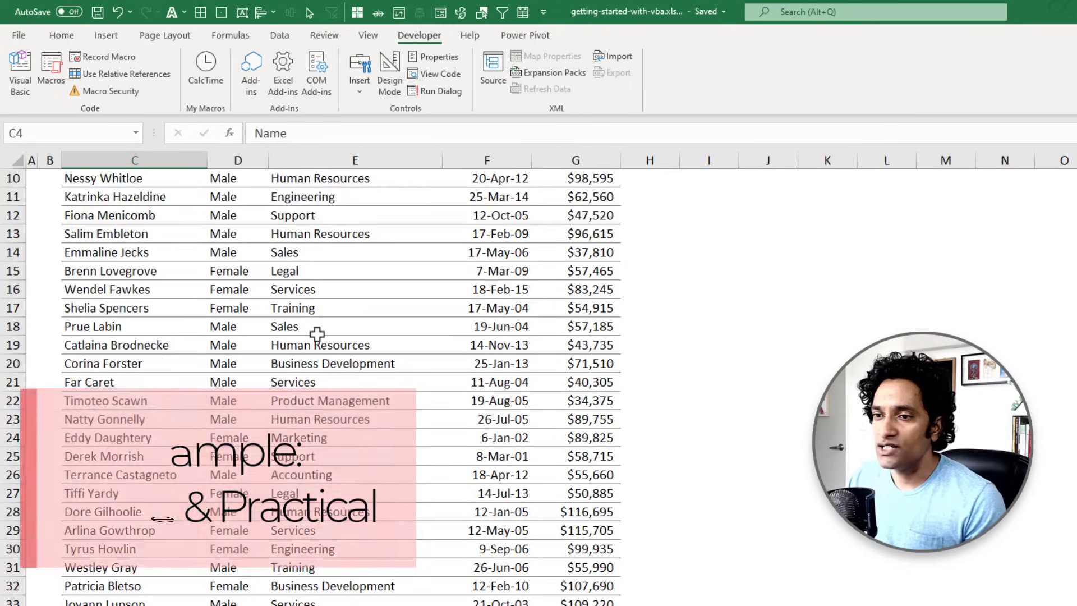
scroll(317, 333, "down", 4)
scroll(317, 333, "up", 5)
scroll(316, 333, "up", 3)
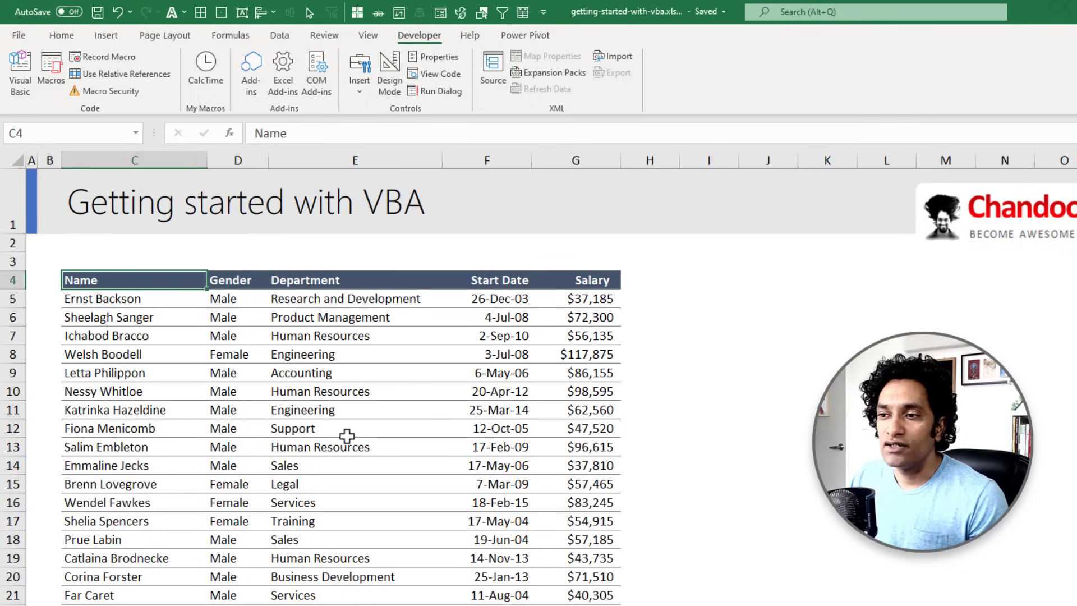
left_click(328, 446)
left_click(61, 35)
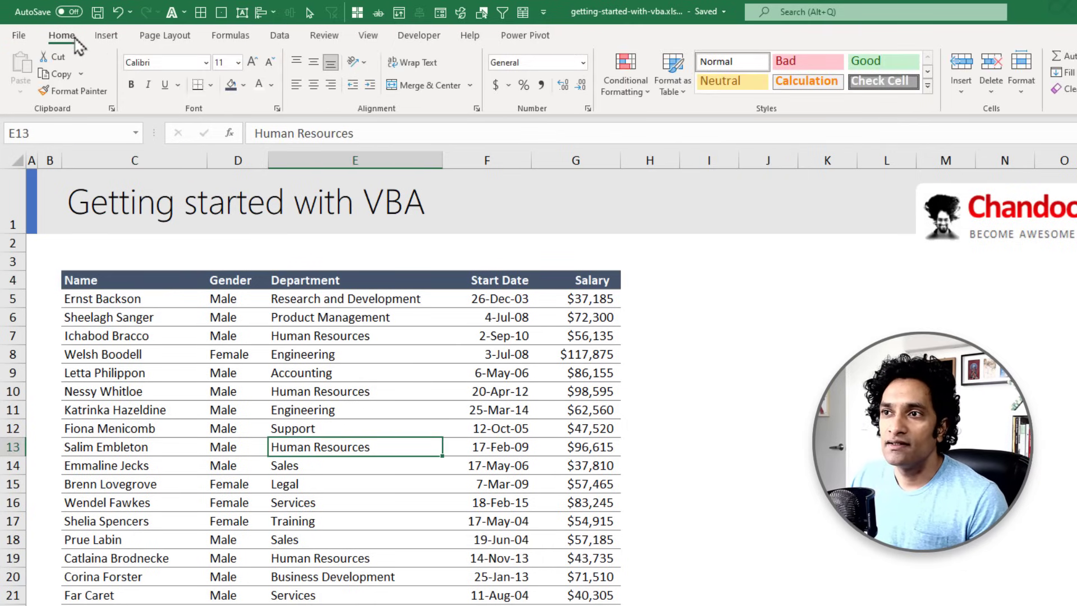
left_click(246, 86)
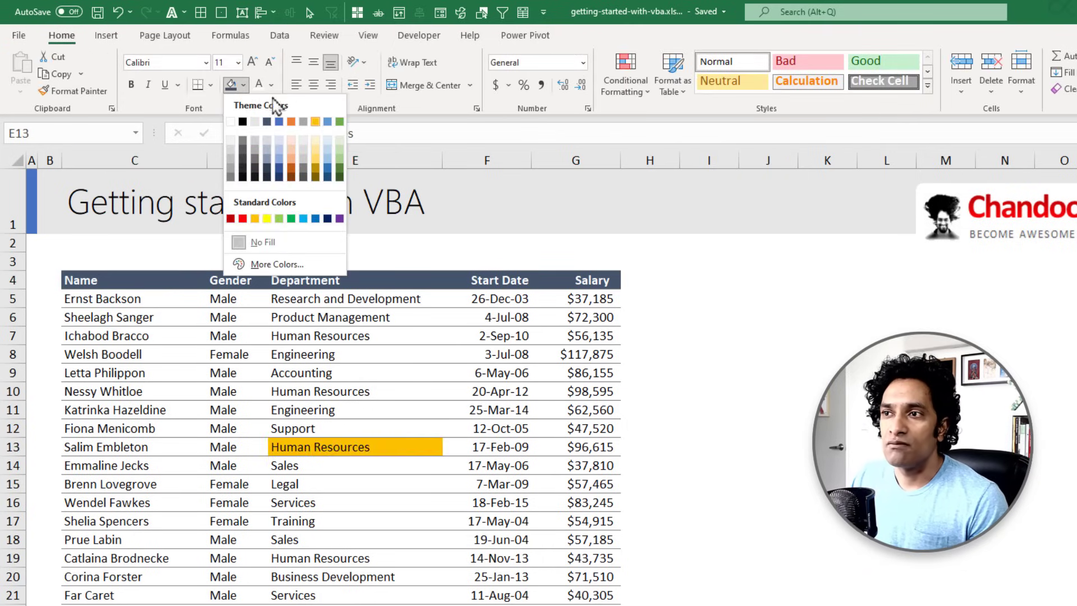
left_click(316, 123)
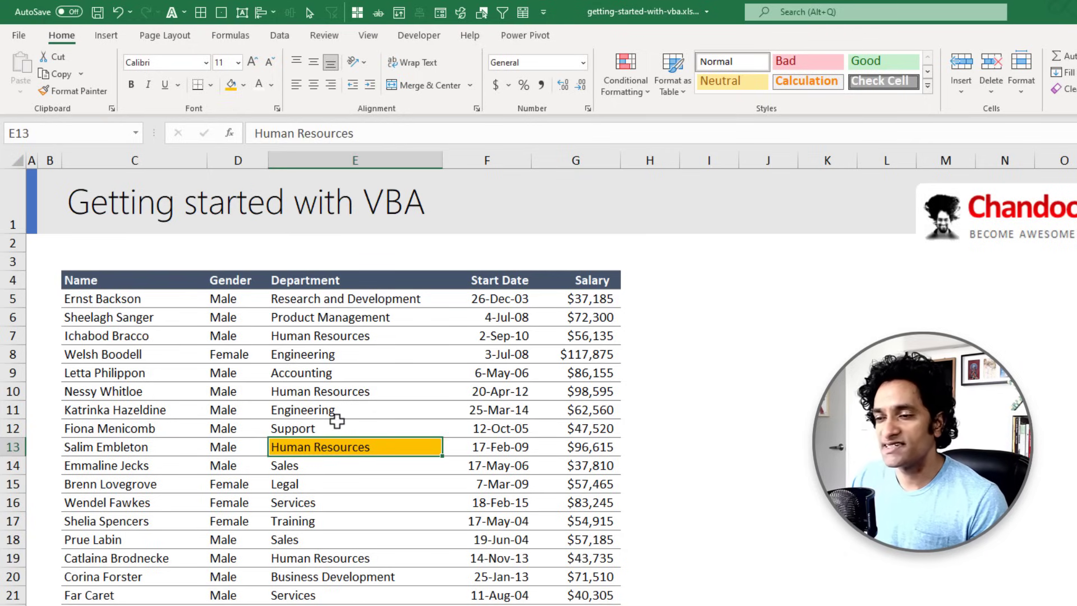
scroll(337, 420, "down", 4)
left_click(324, 360)
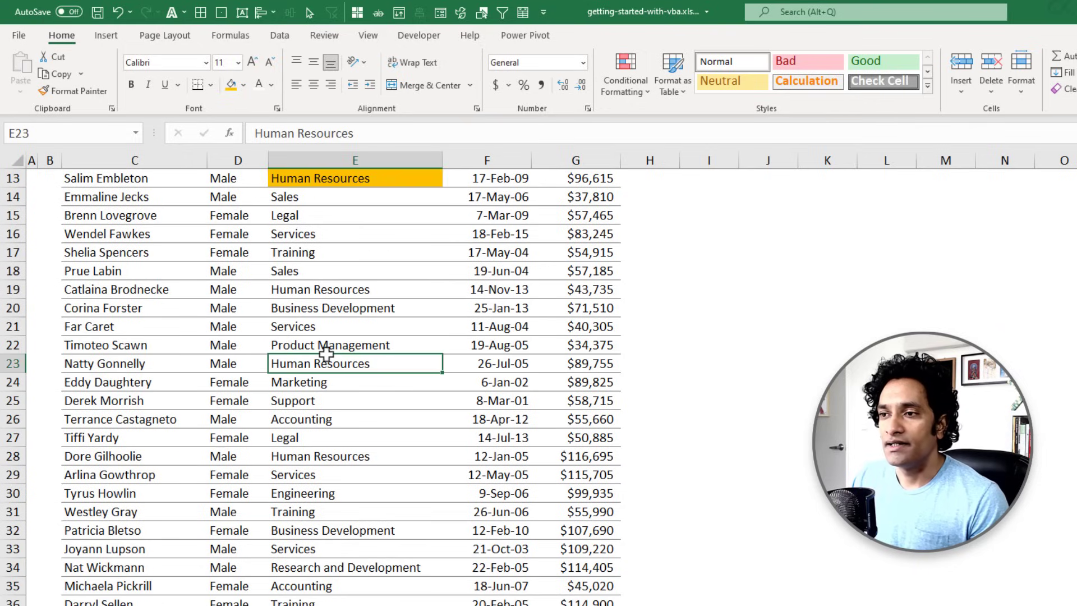
left_click(231, 85)
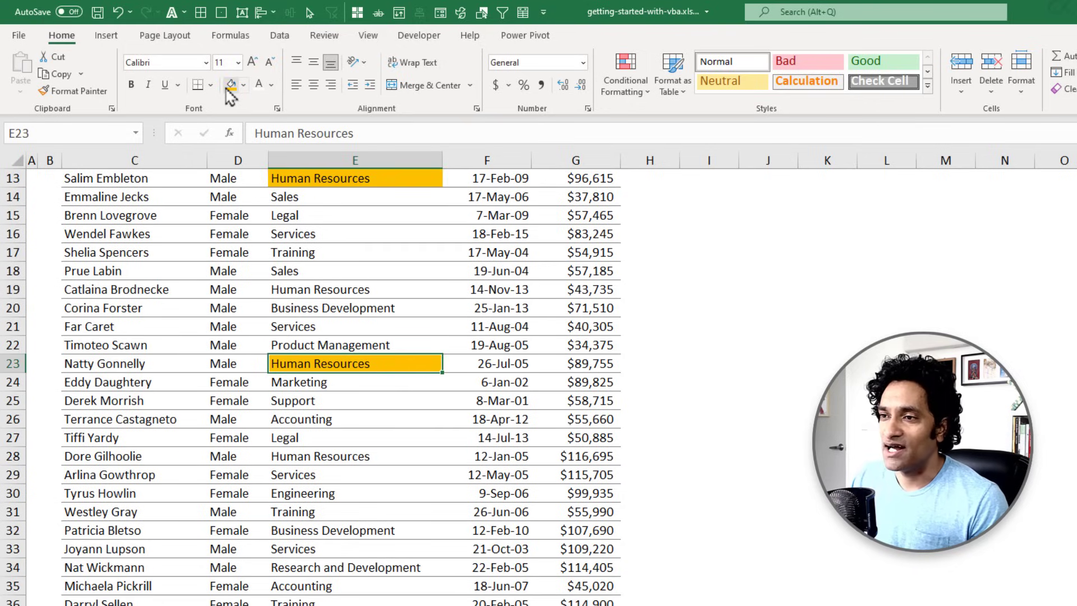
scroll(363, 327, "up", 3)
scroll(364, 327, "up", 3)
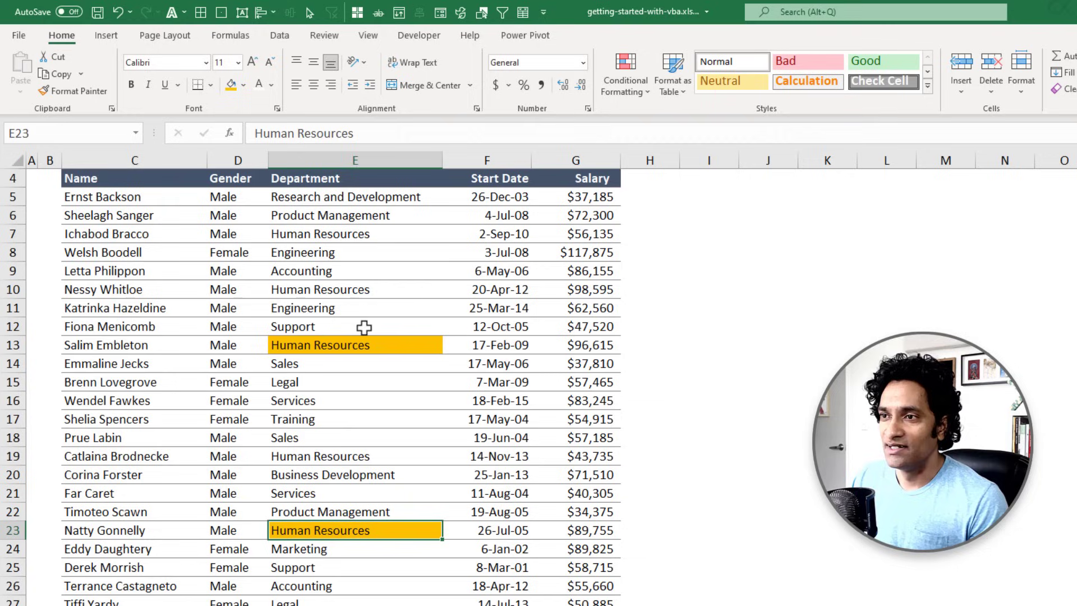
left_click(124, 437)
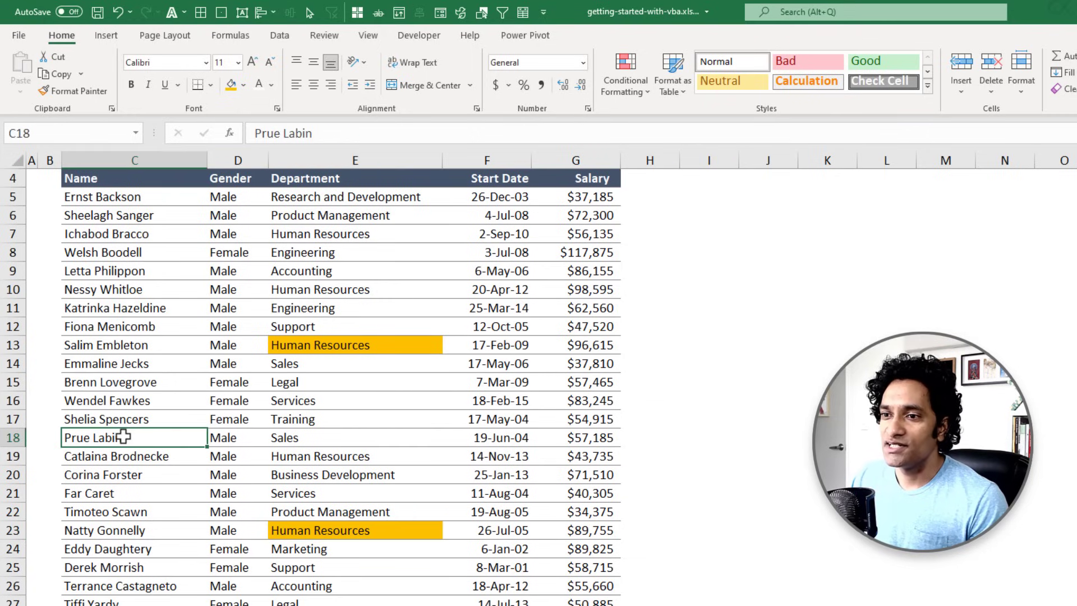
left_click(232, 85)
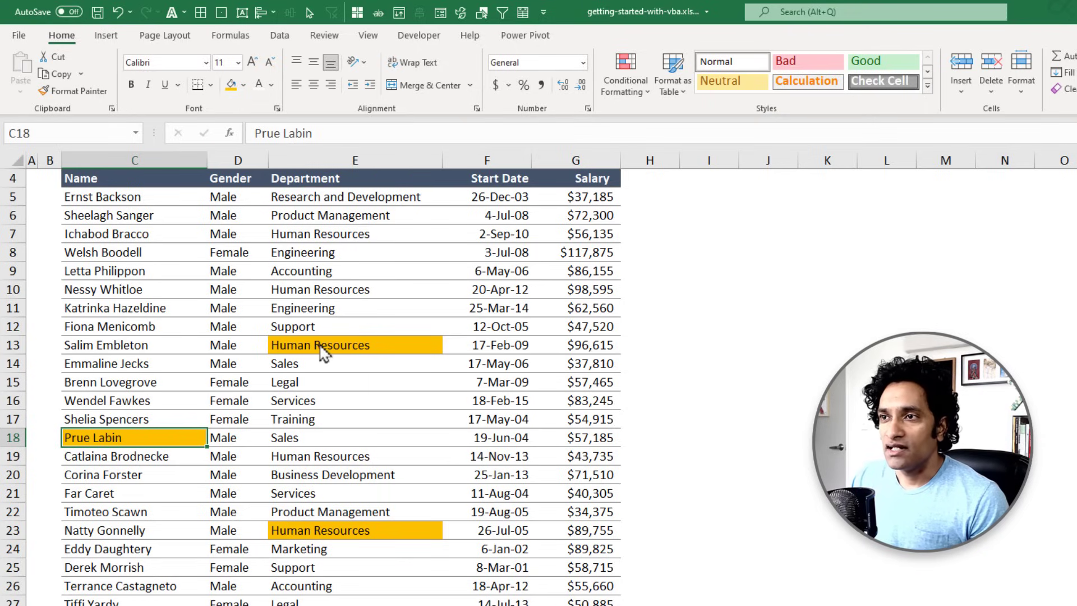
left_click(349, 401)
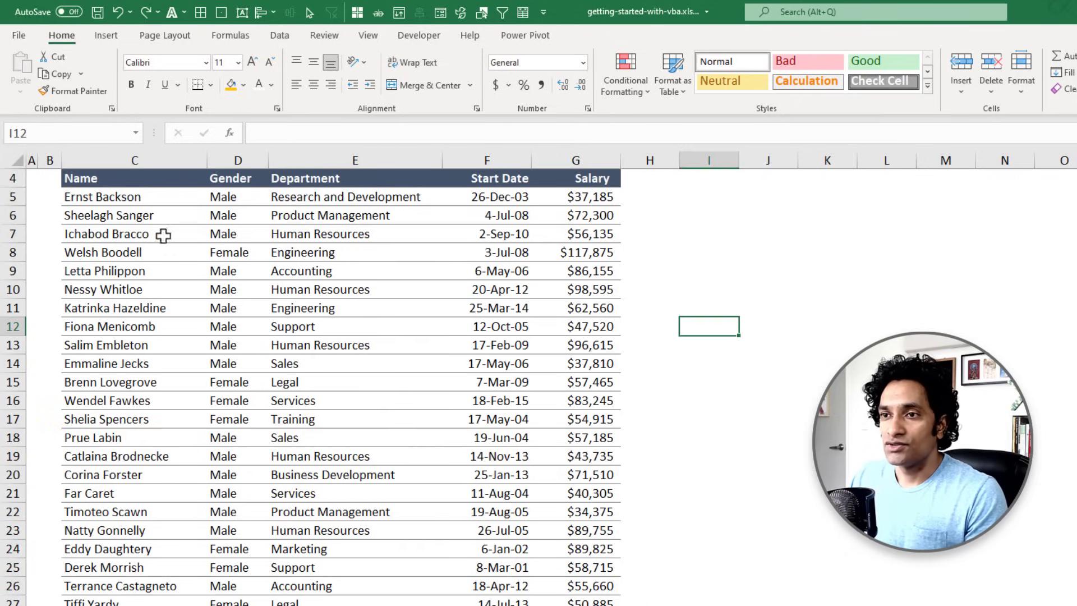
left_click(145, 217)
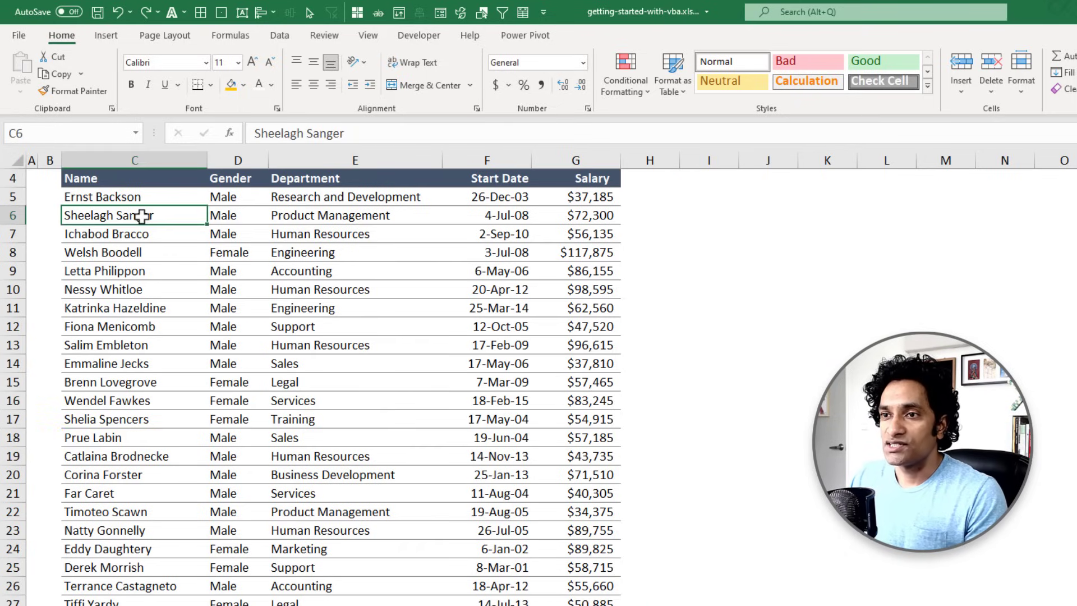
left_click(419, 35)
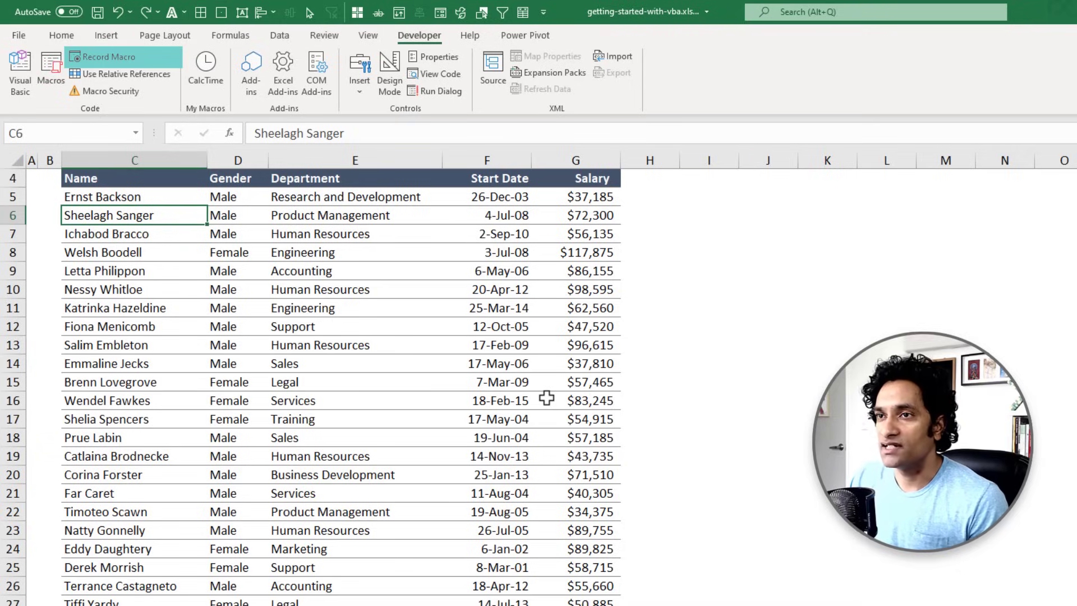
left_click(115, 61)
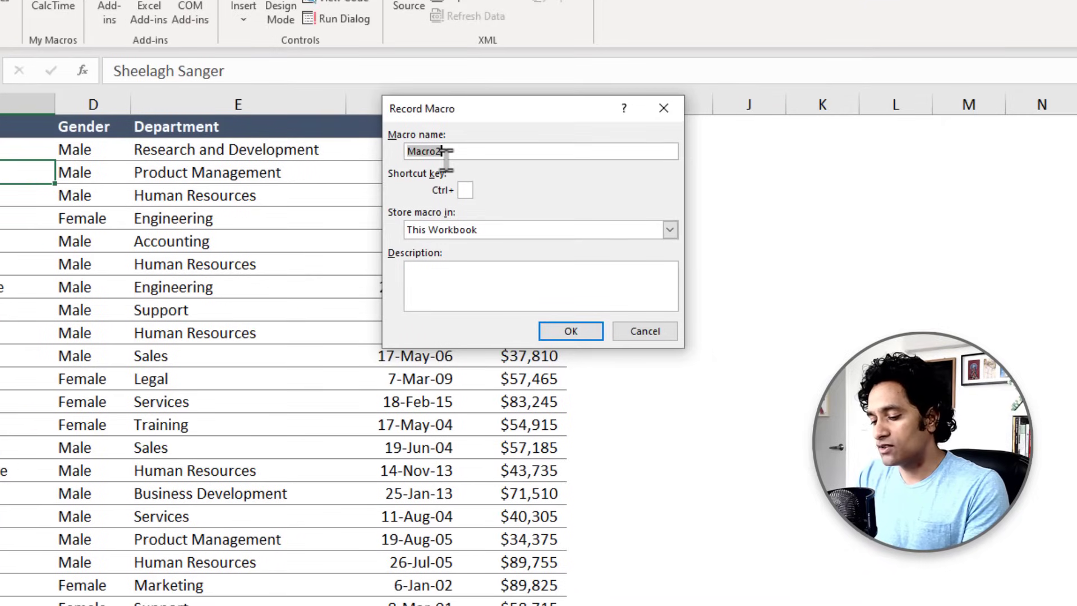
type("FillYellowColor")
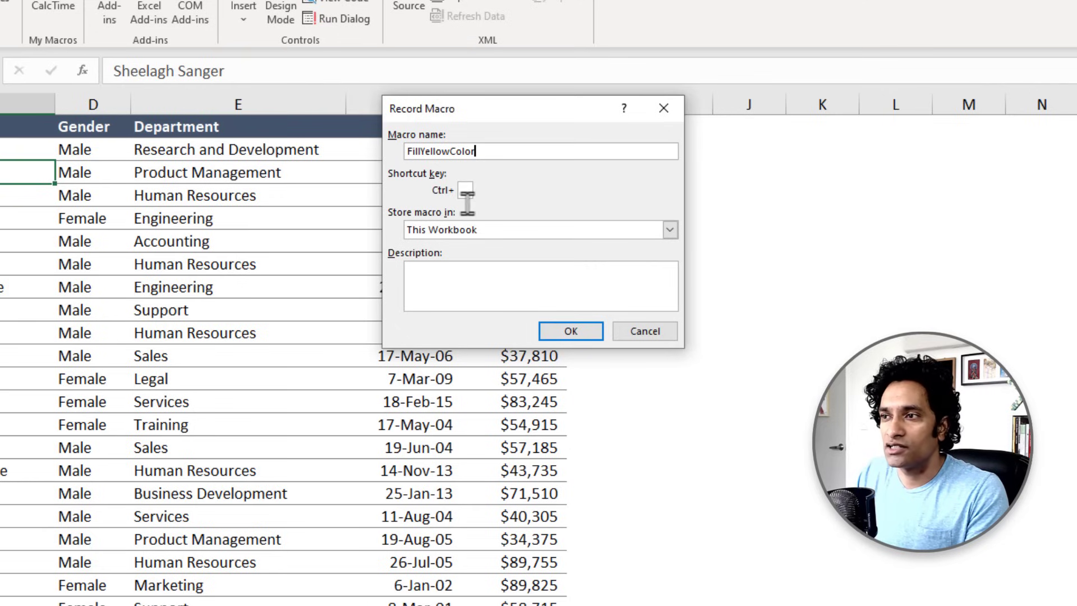
Record the FillYellowColor macro giving C6 a yellow fill and bold text, then stop recording.
left_click(580, 336)
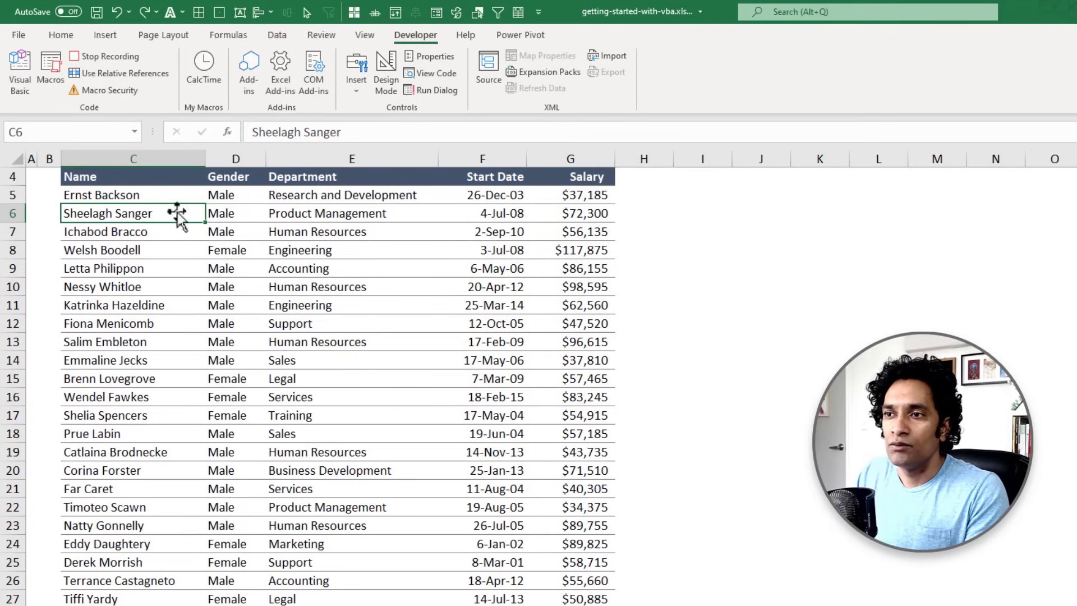
left_click(61, 35)
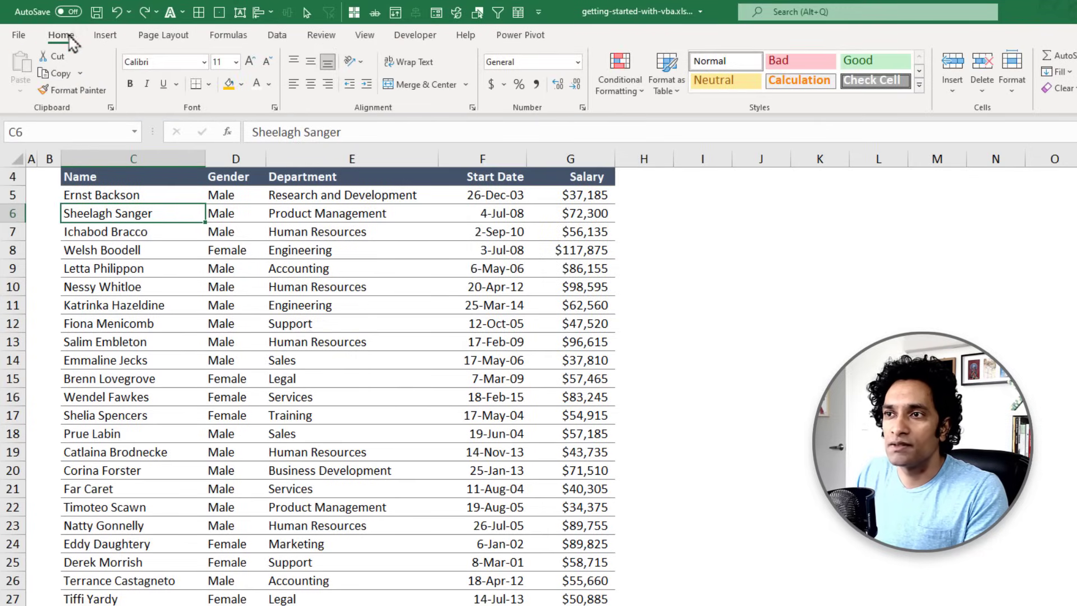
left_click(230, 85)
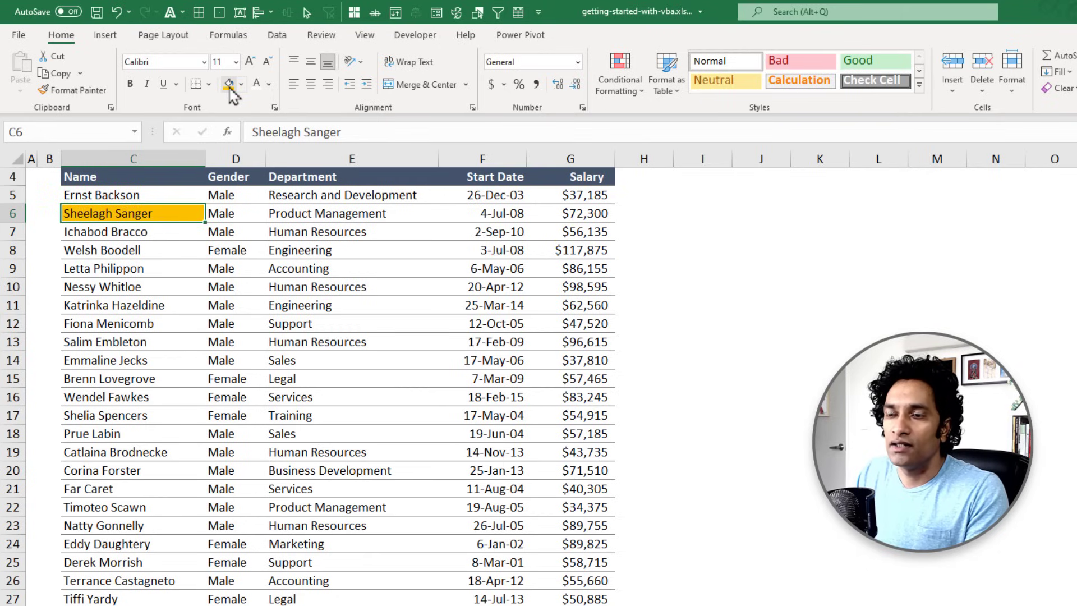
left_click(130, 84)
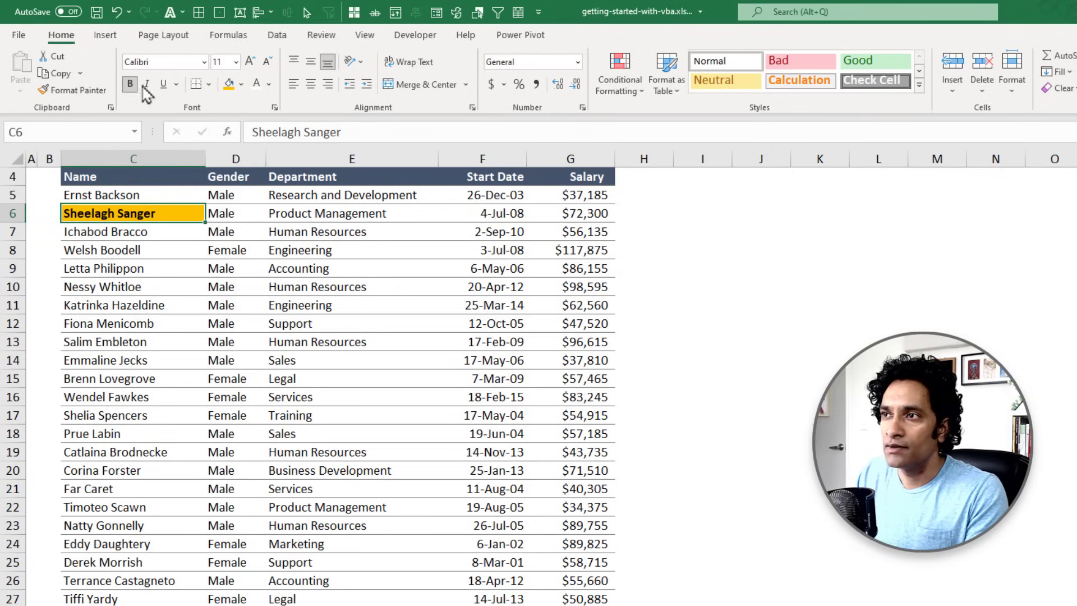
left_click(416, 35)
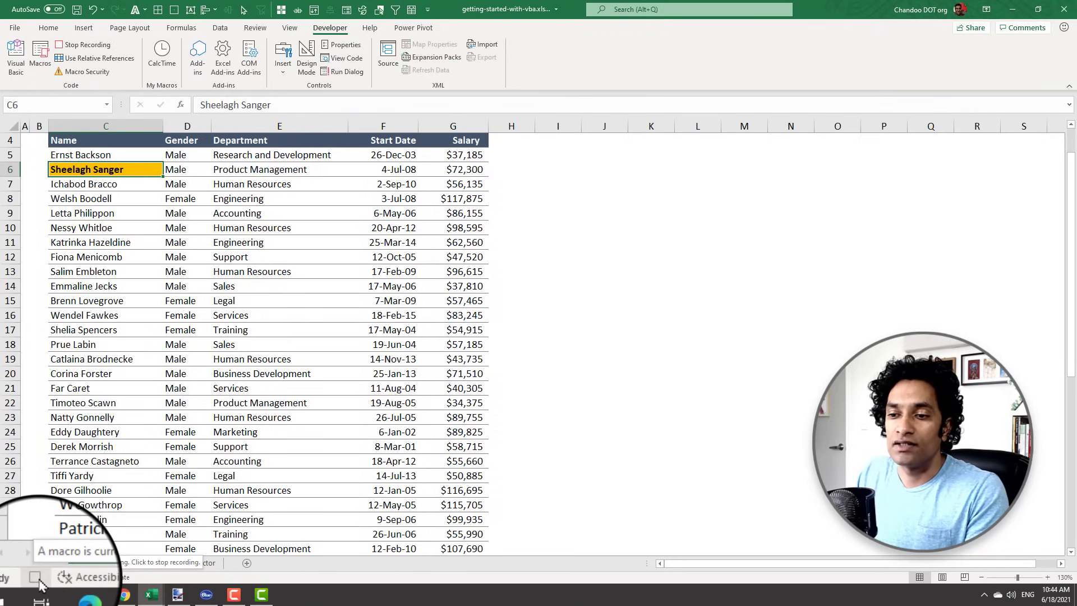
left_click(63, 49)
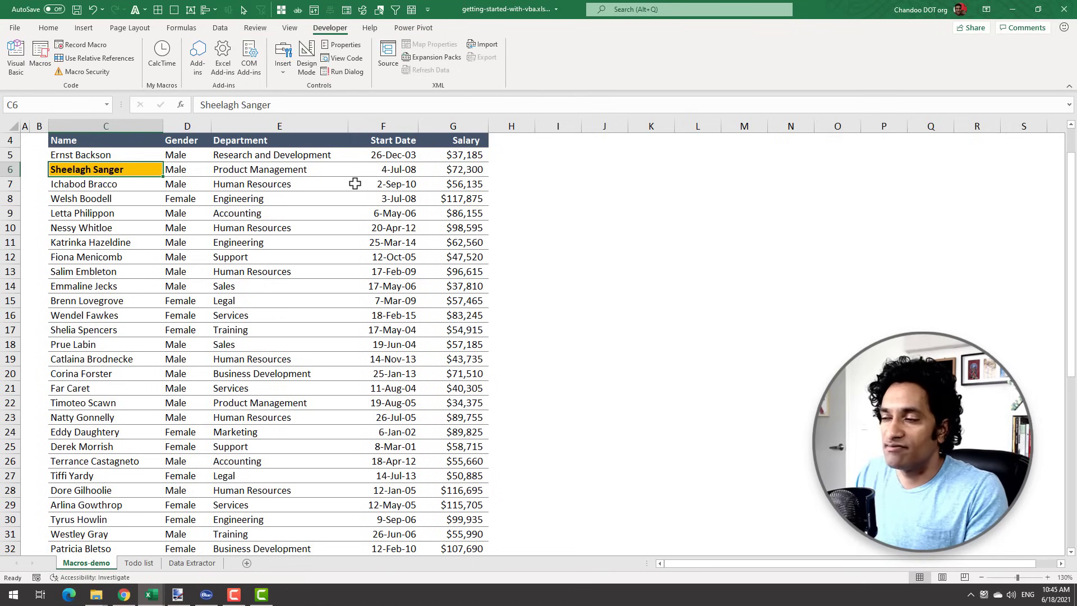
Draw a rounded rectangle beside the employee table near column I.
left_click(84, 29)
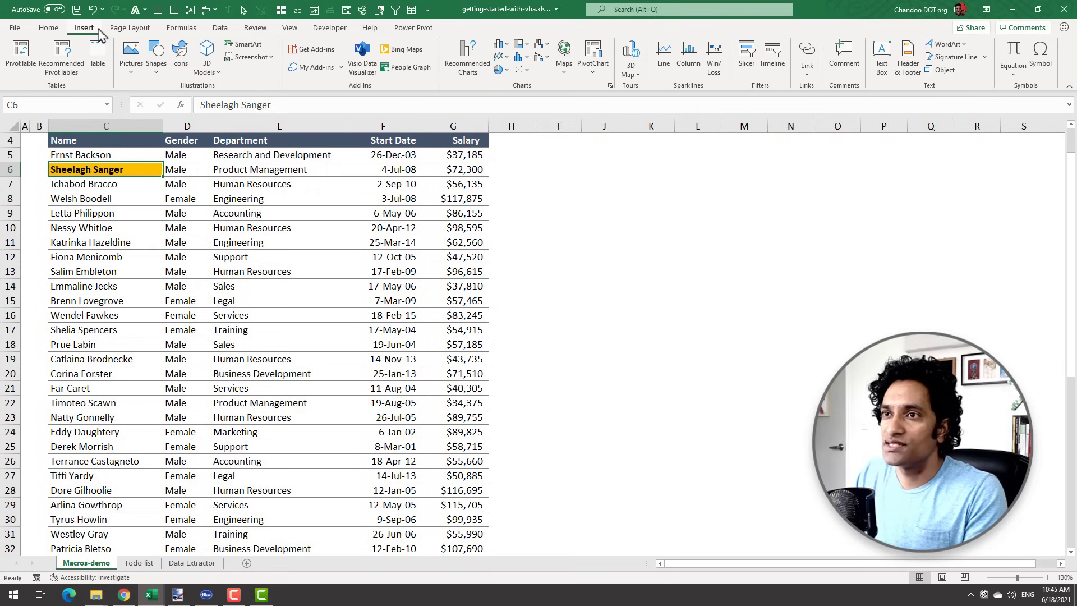
left_click(155, 59)
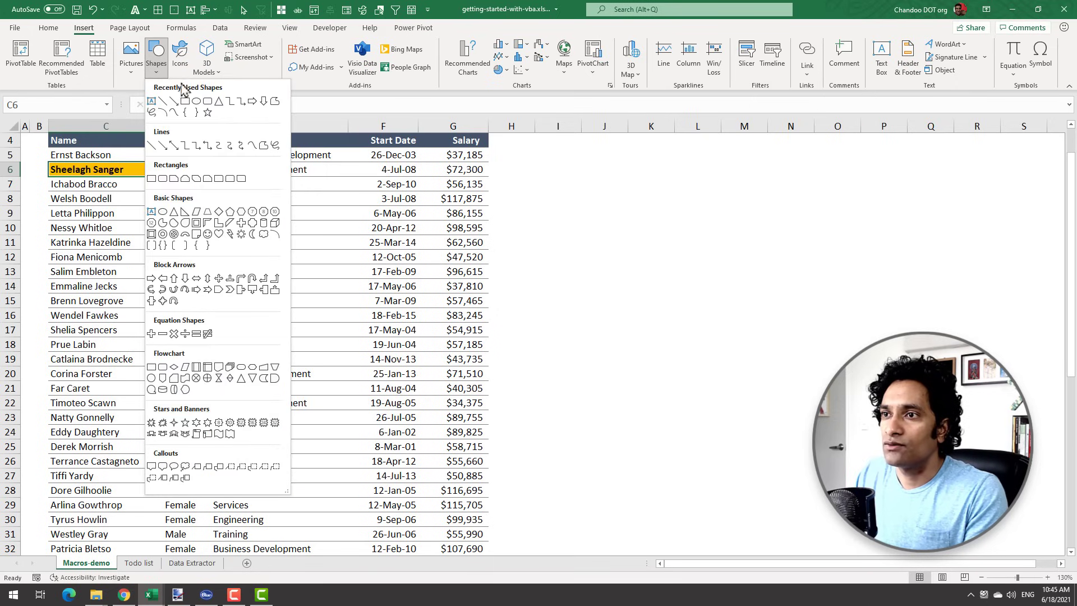
left_click(209, 103)
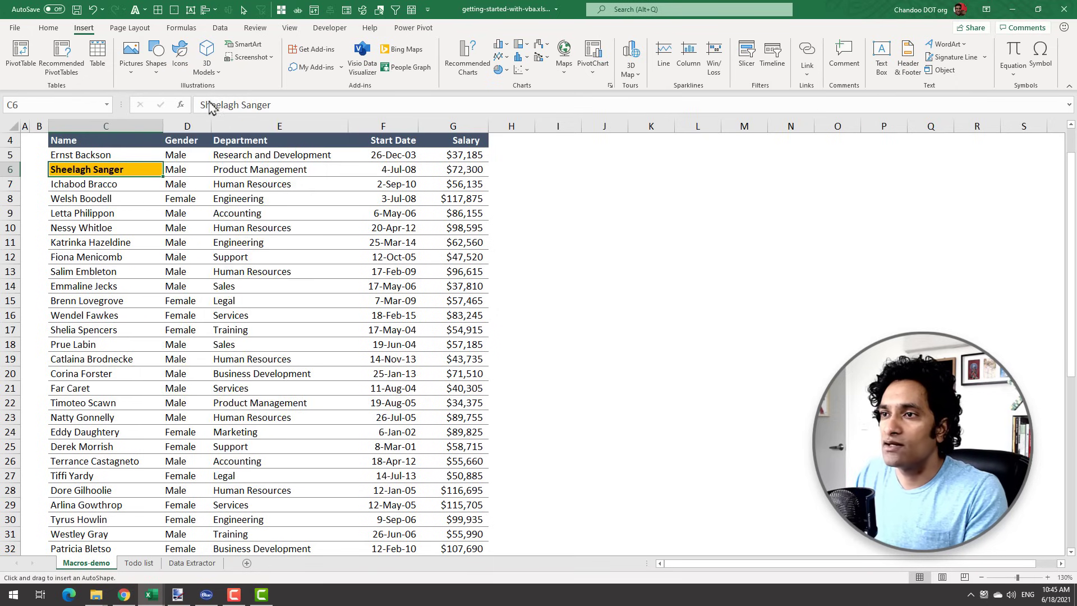
left_click_drag(539, 161, 631, 203)
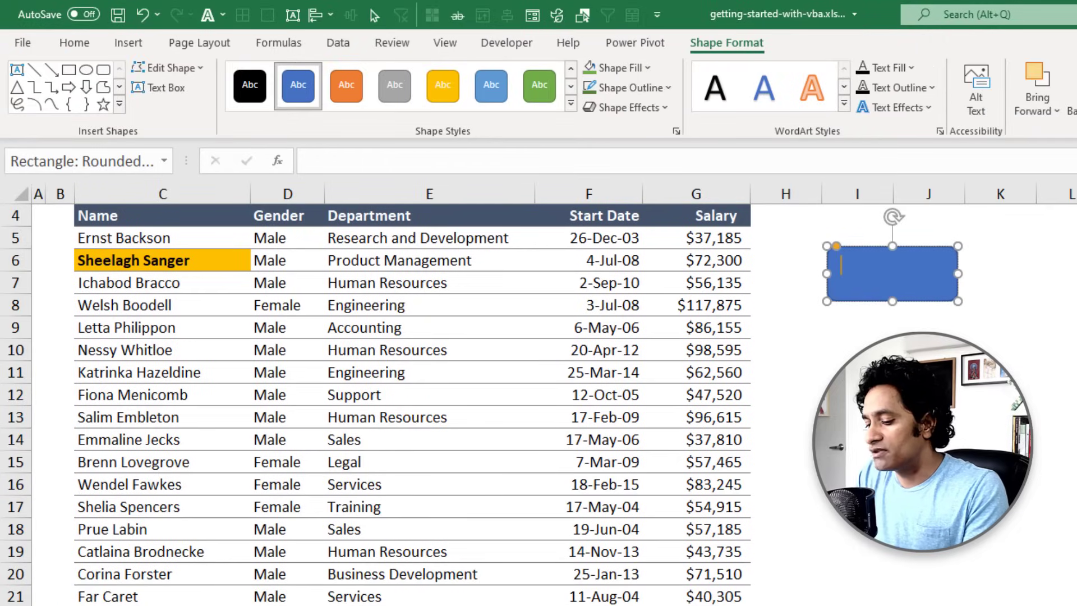
type("Fill color")
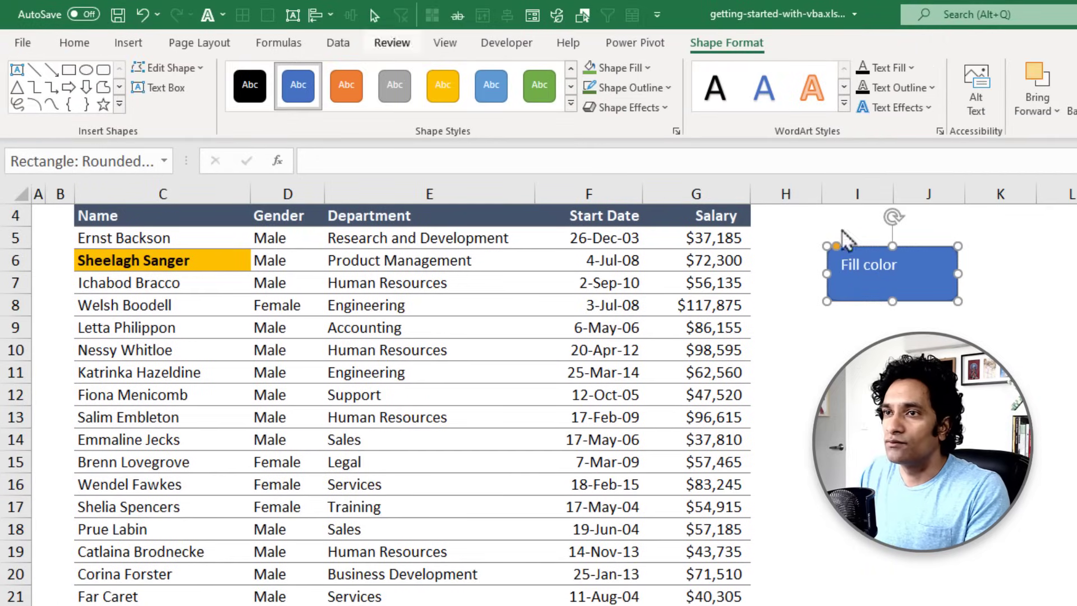
Centre the 'Fill color' label horizontally and vertically within the shape.
left_click(84, 42)
left_click(379, 75)
left_click(378, 103)
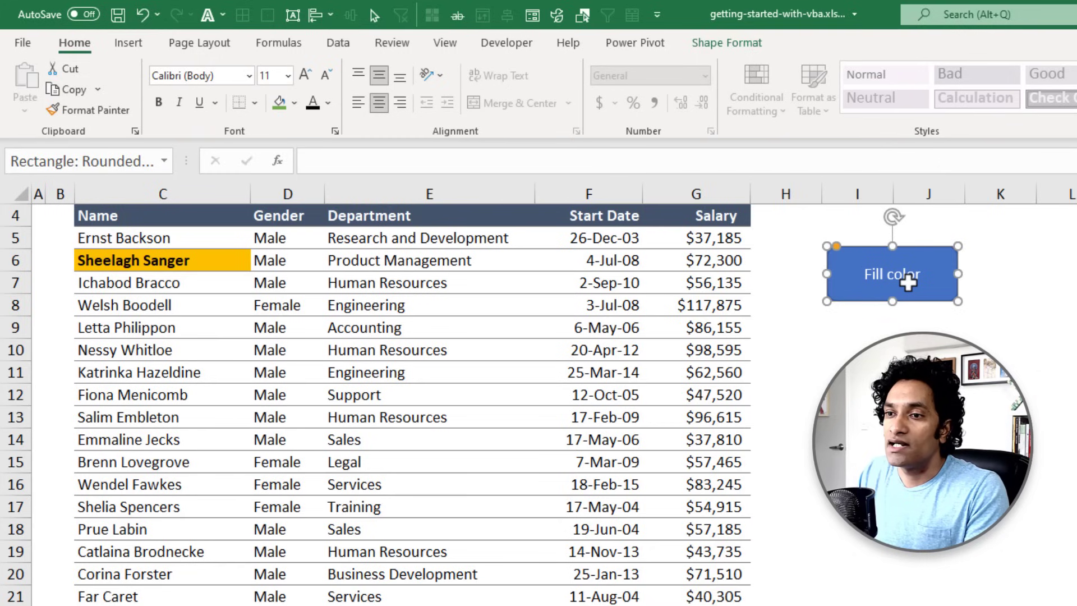
key("Escape")
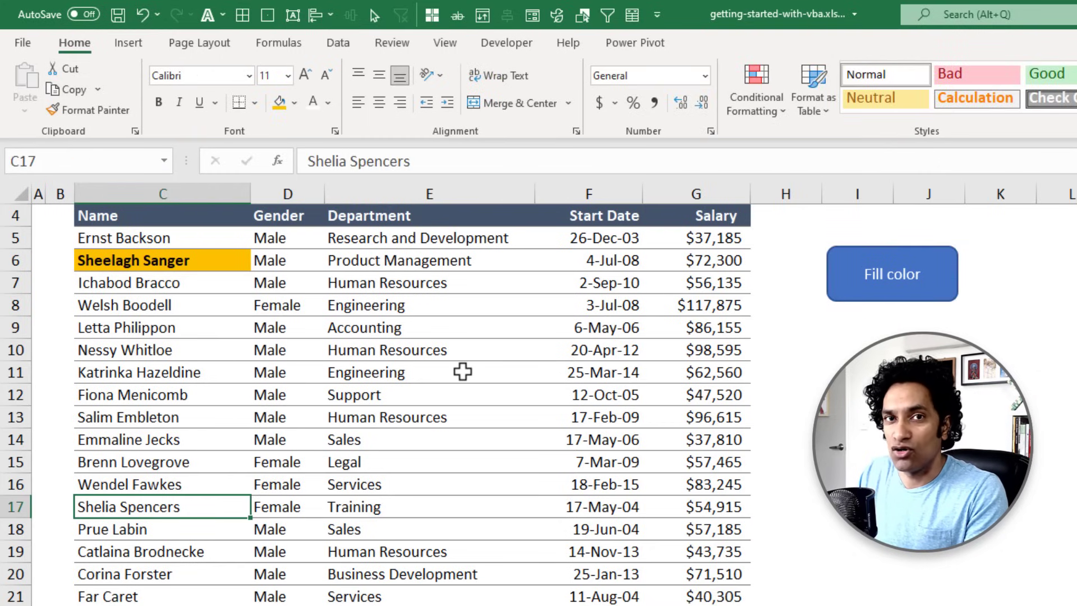
Assign the FillYellowColor macro to the Fill color shape through its right-click menu.
right_click(907, 248)
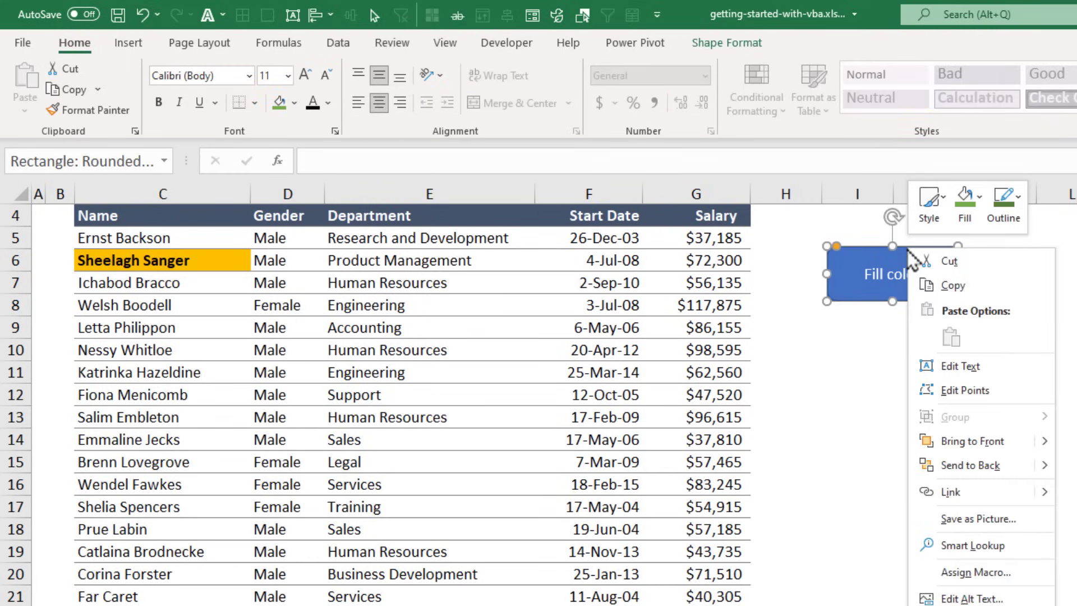
left_click(968, 572)
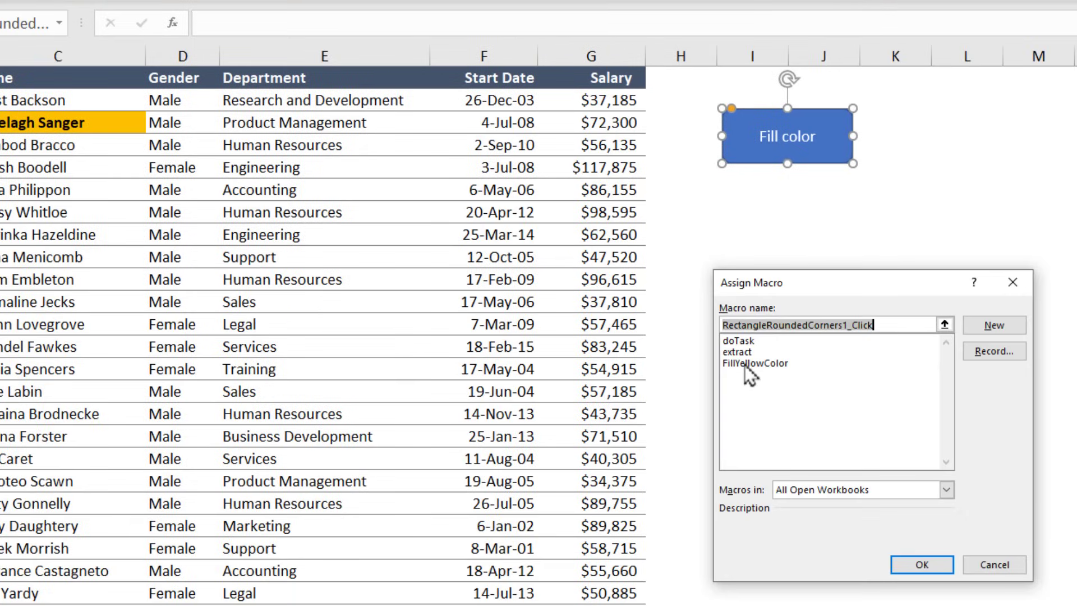
left_click(749, 365)
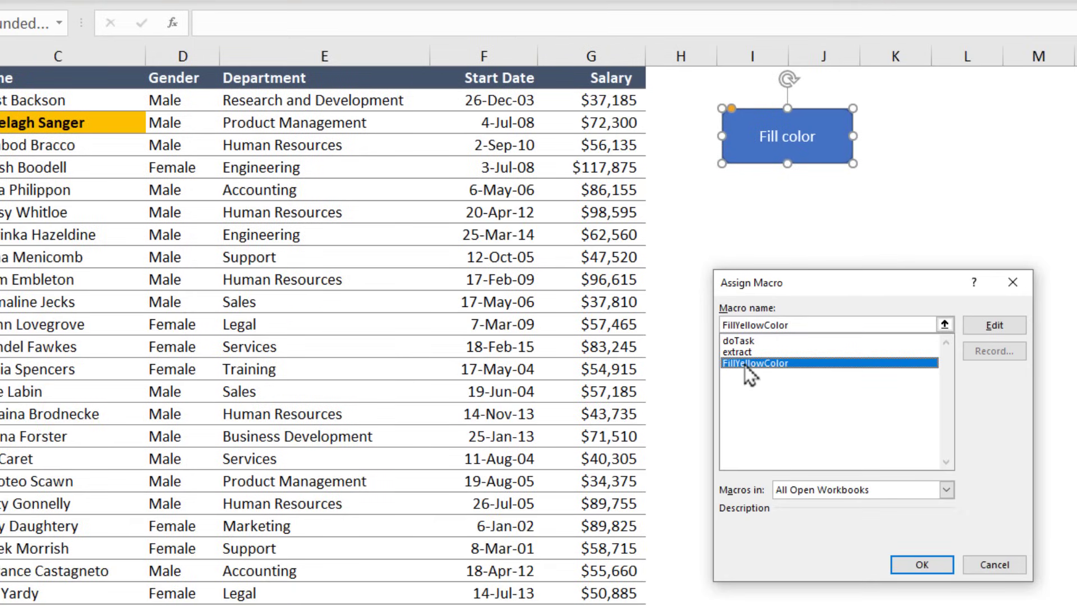
left_click(922, 565)
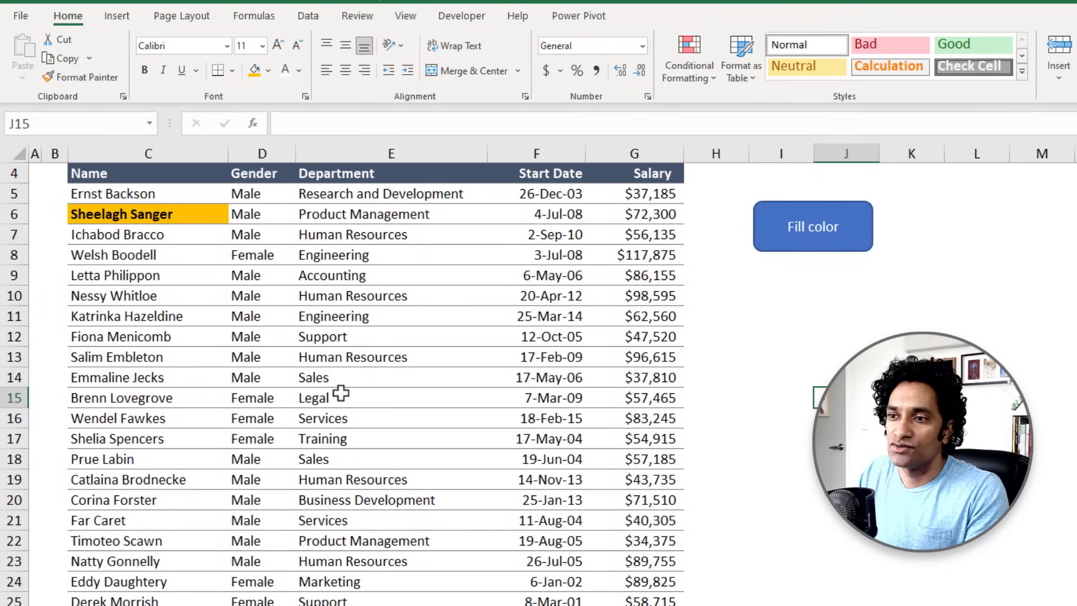
Use the Fill color button on D15, F19 and the department range E8:E11.
left_click(248, 397)
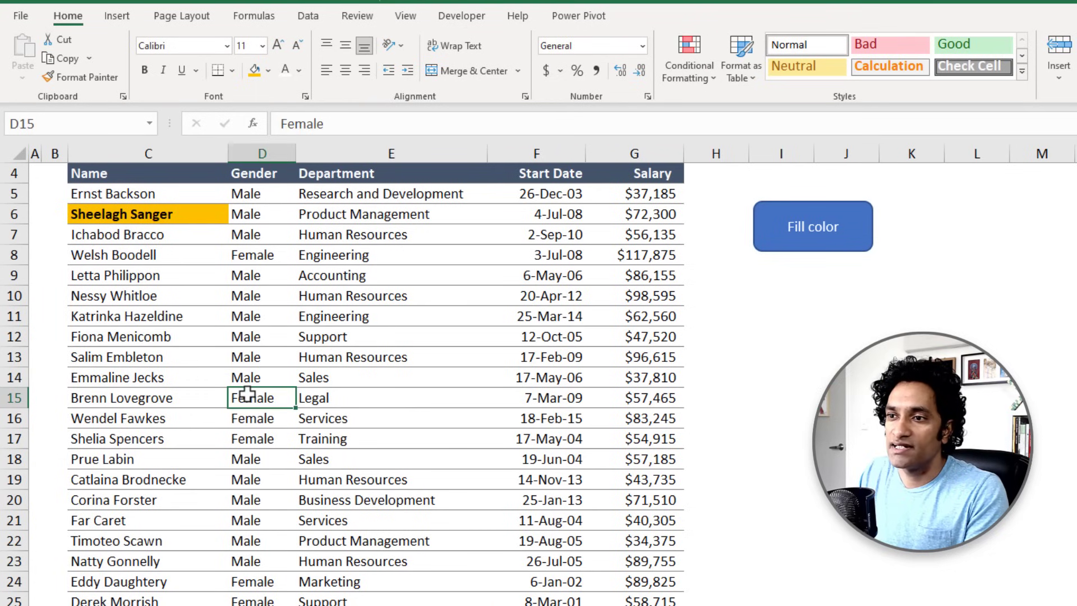
left_click(796, 239)
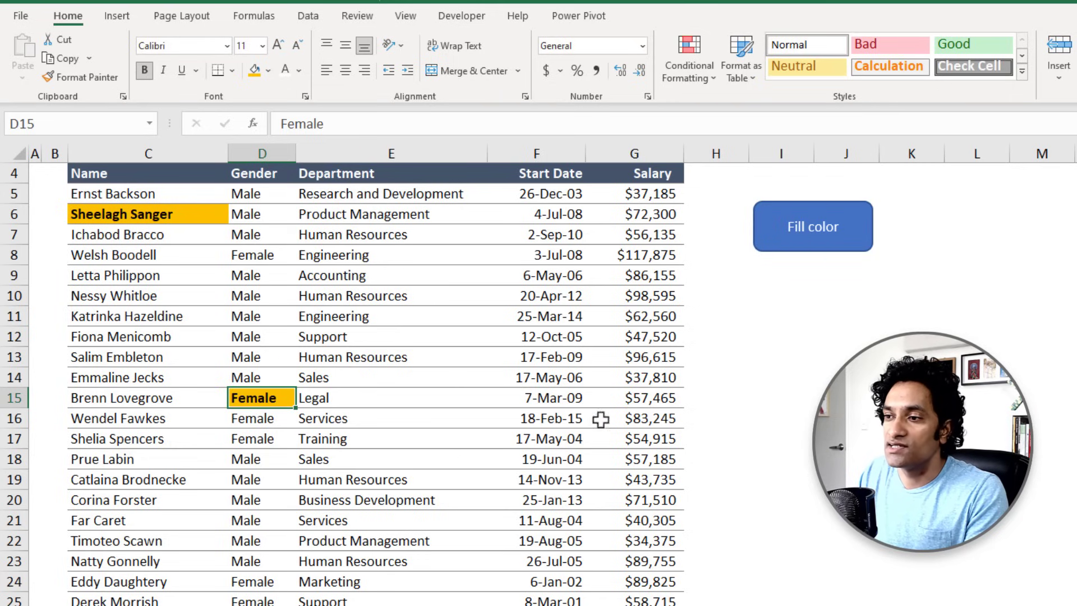
left_click(546, 479)
left_click(820, 245)
scroll(538, 337, "down", 6)
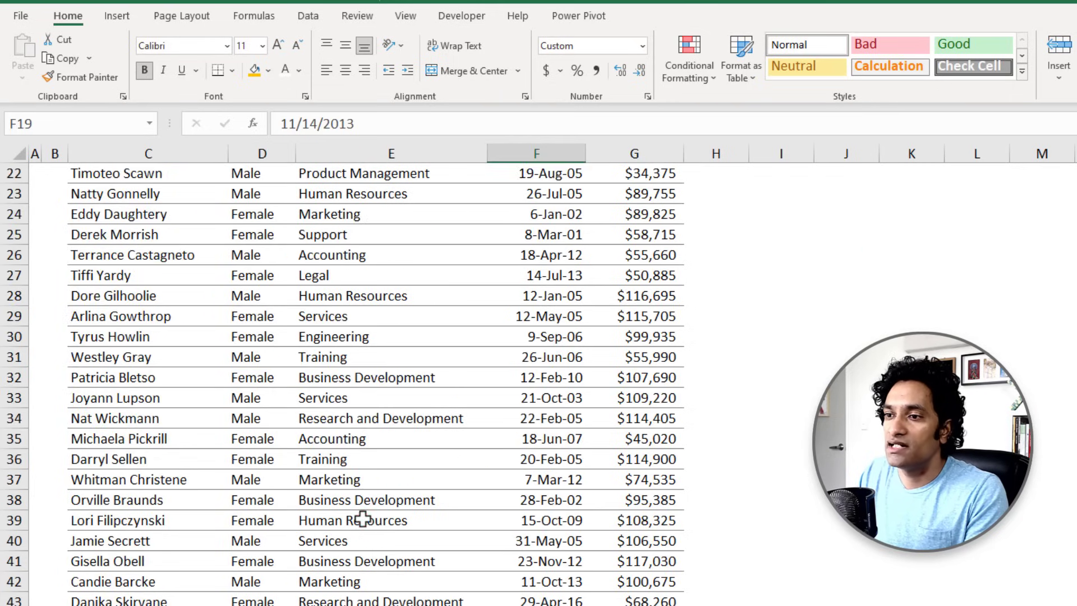
left_click(363, 520)
scroll(363, 520, "up", 6)
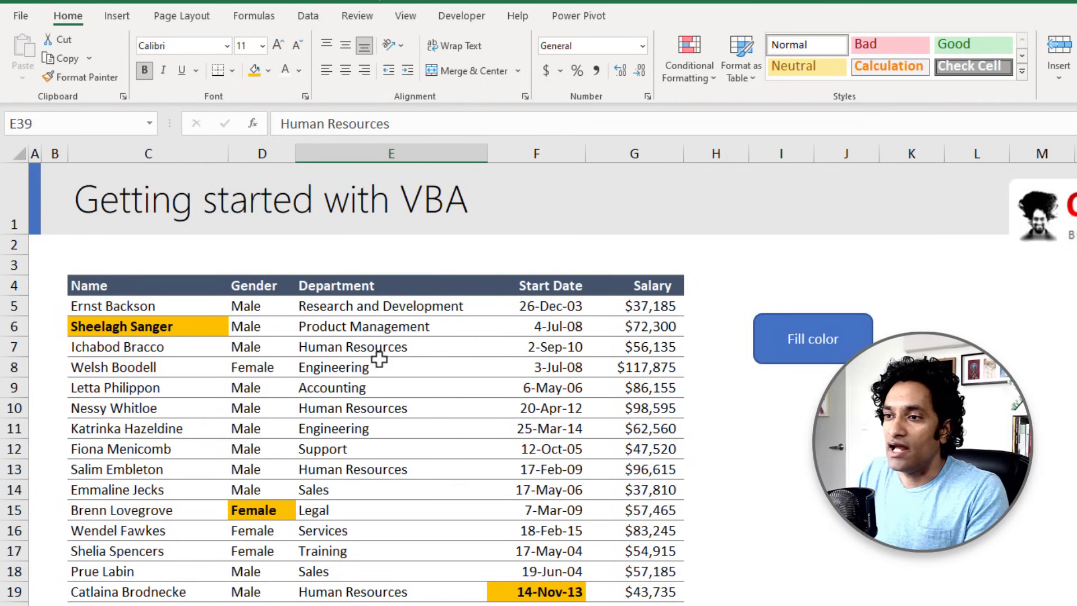
left_click_drag(379, 362, 384, 428)
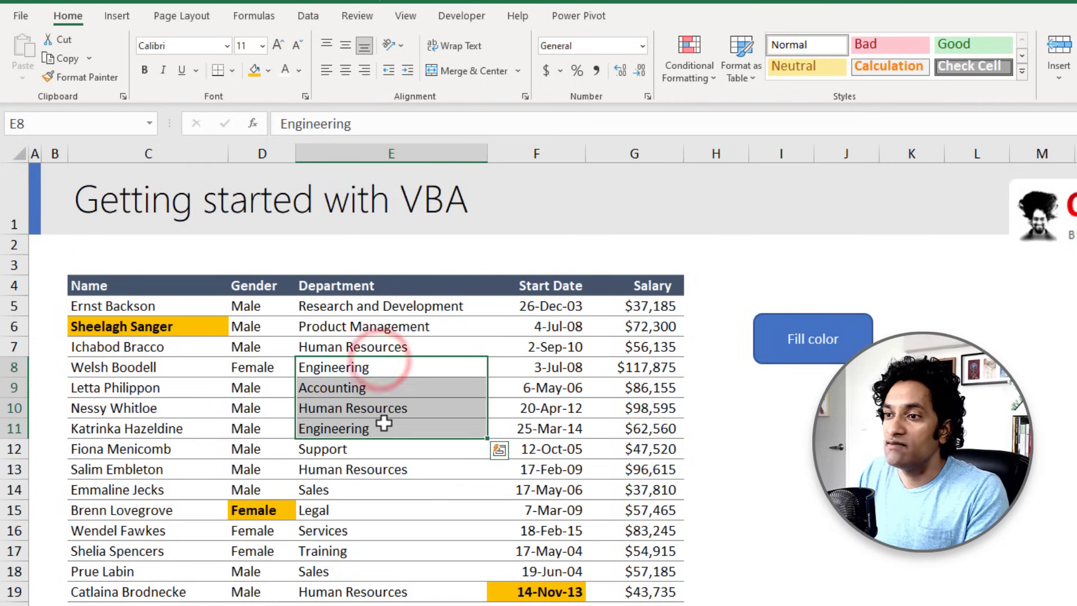
left_click(799, 341)
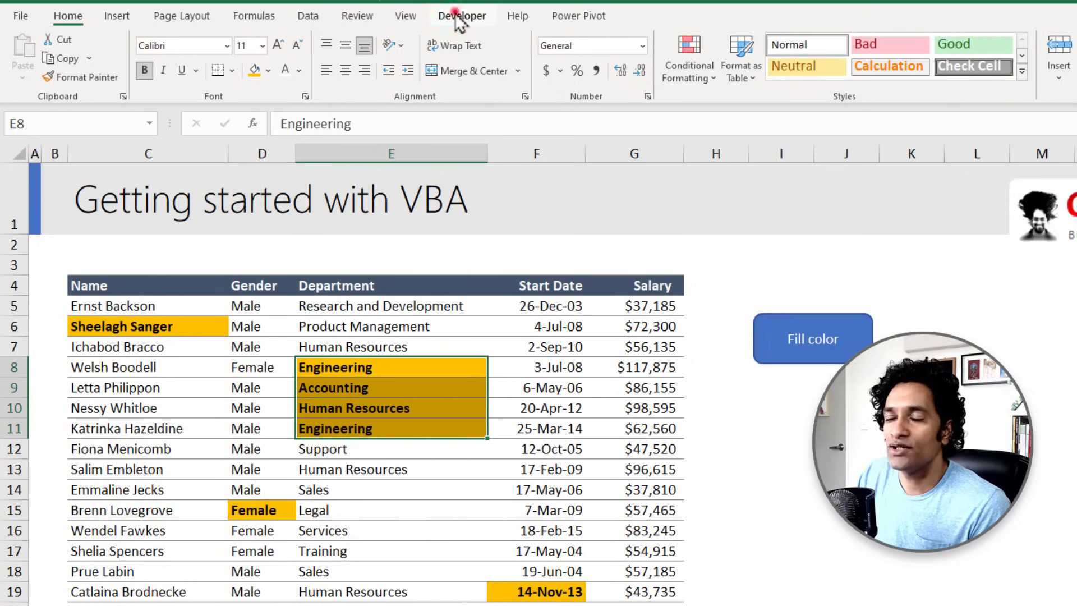
Bring up the Developer tab's macro tools.
left_click(461, 16)
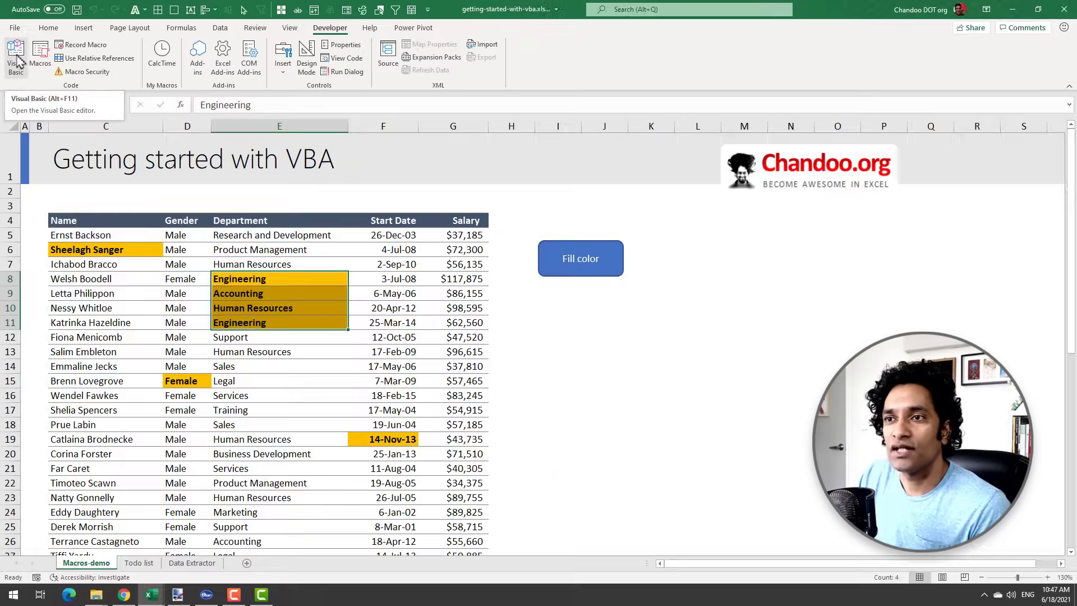
Open the VBA editor, select the workbook's project and widen the Project pane.
left_click(22, 58)
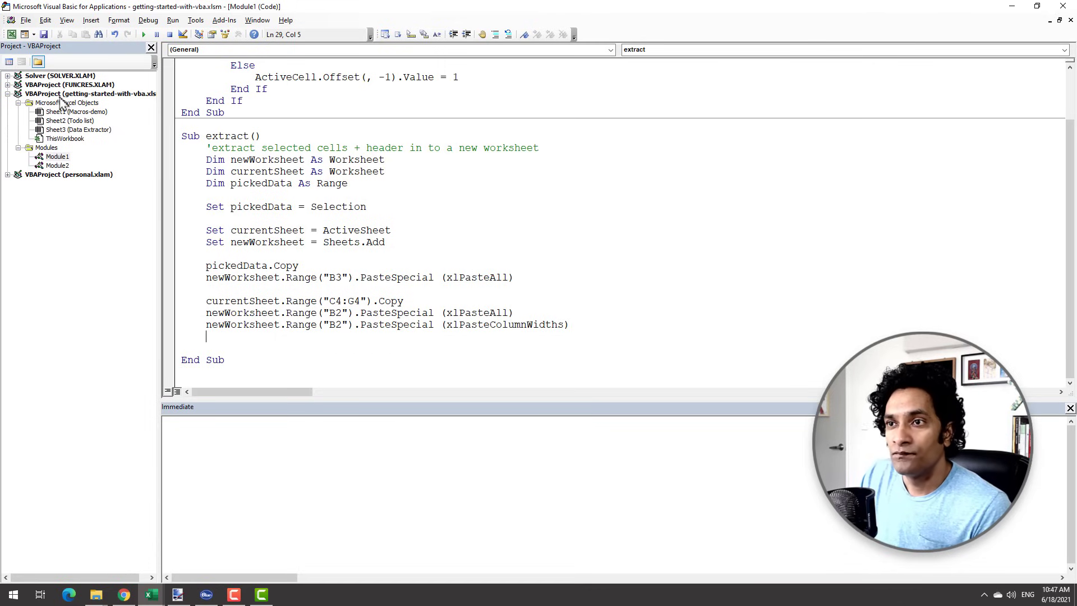
left_click(63, 94)
left_click_drag(160, 100, 268, 101)
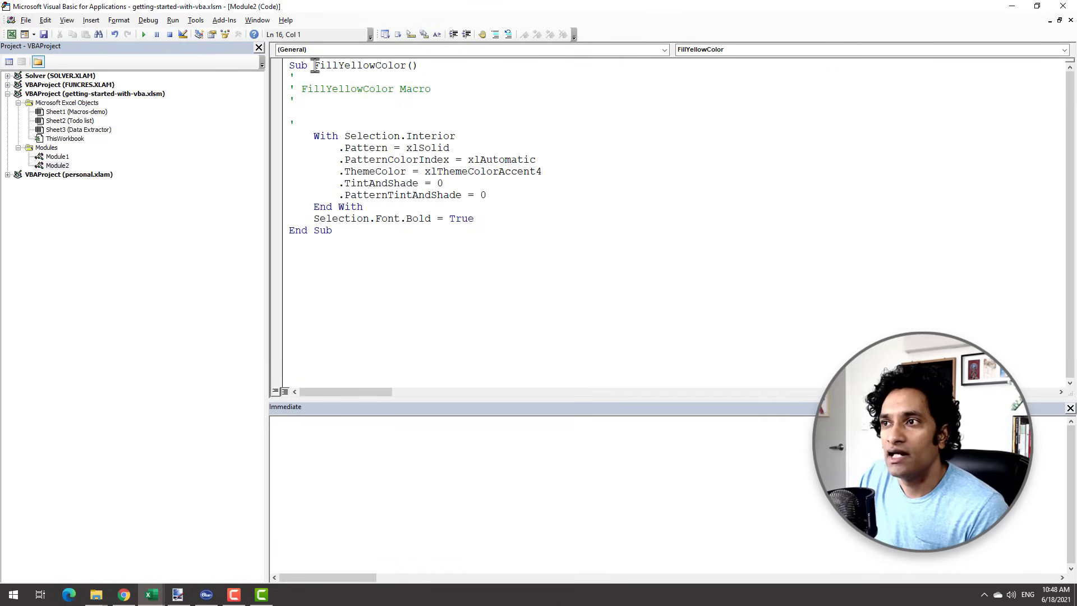
left_click_drag(315, 64, 407, 65)
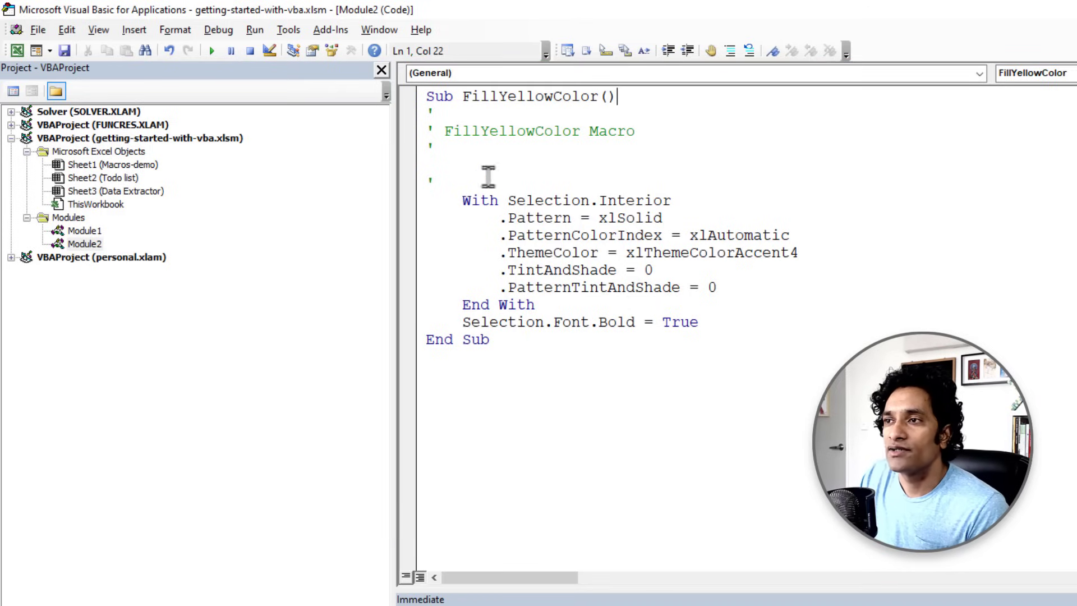
left_click_drag(428, 95, 510, 338)
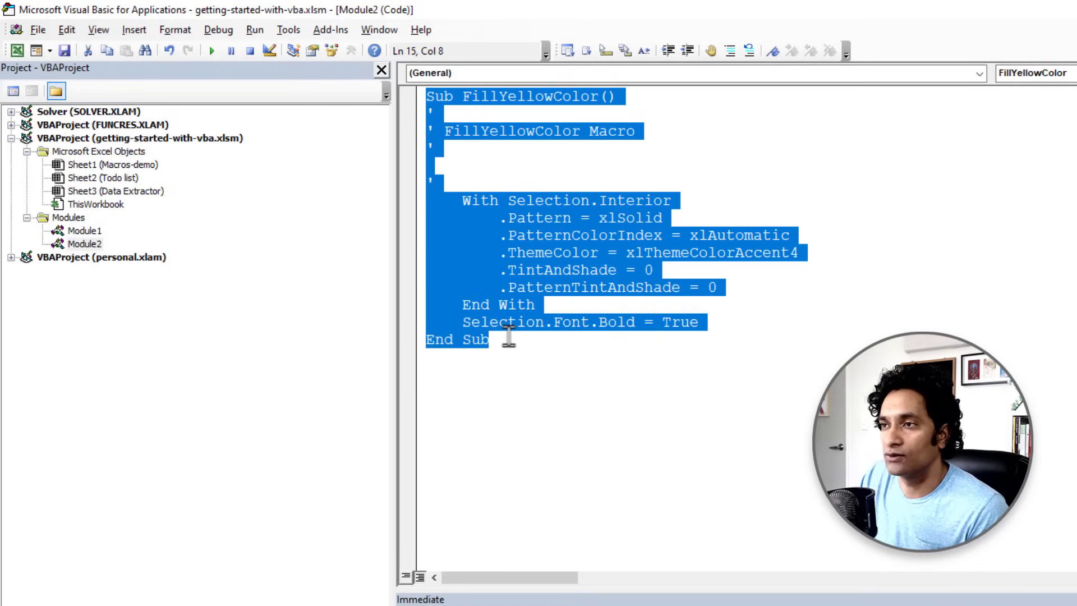
left_click(530, 395)
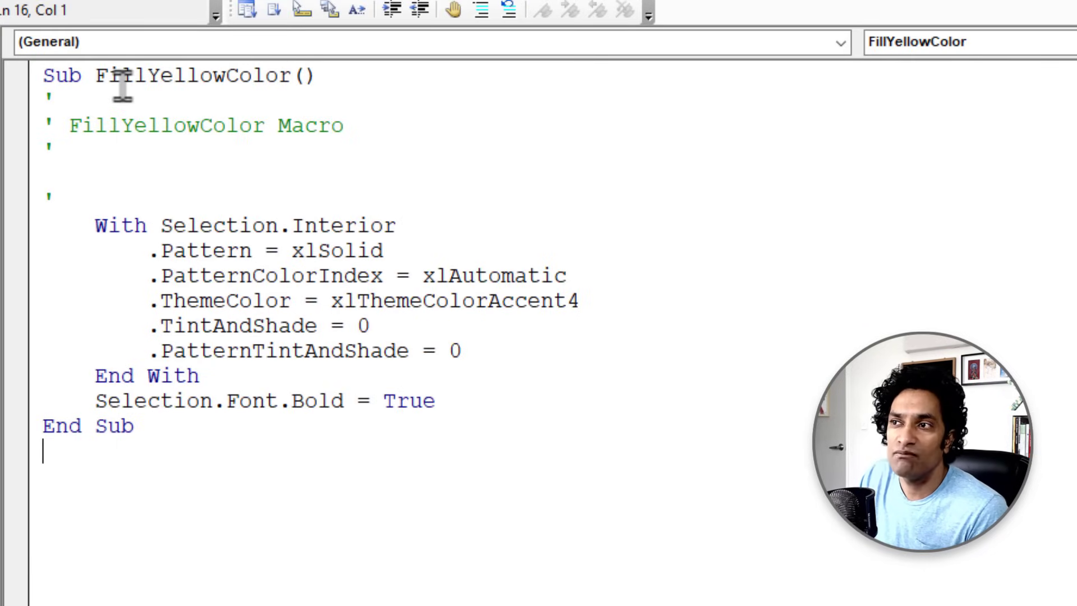
left_click_drag(95, 77, 300, 78)
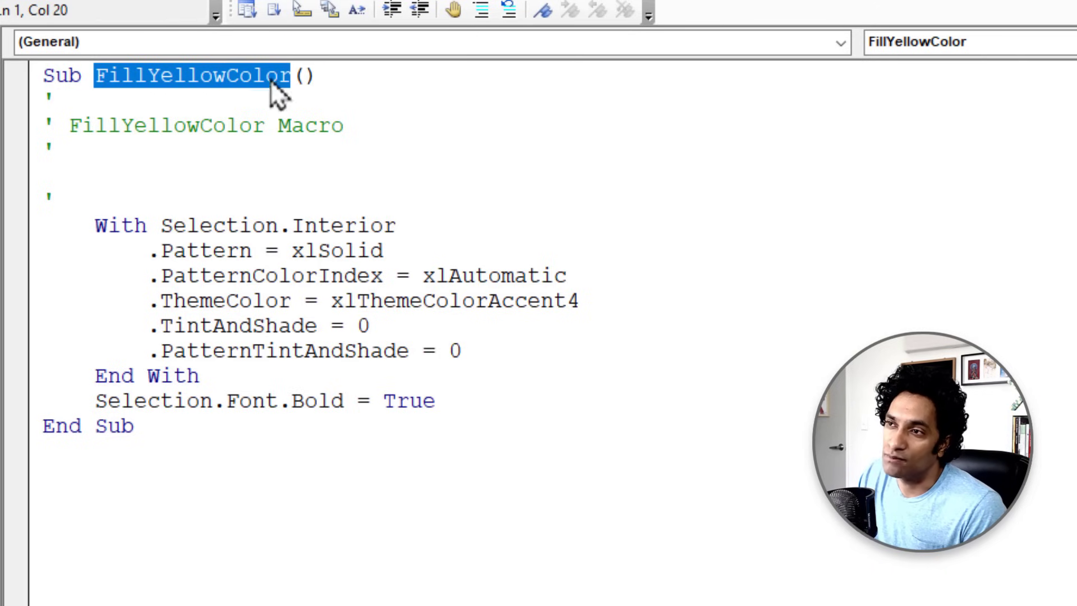
double_click(60, 76)
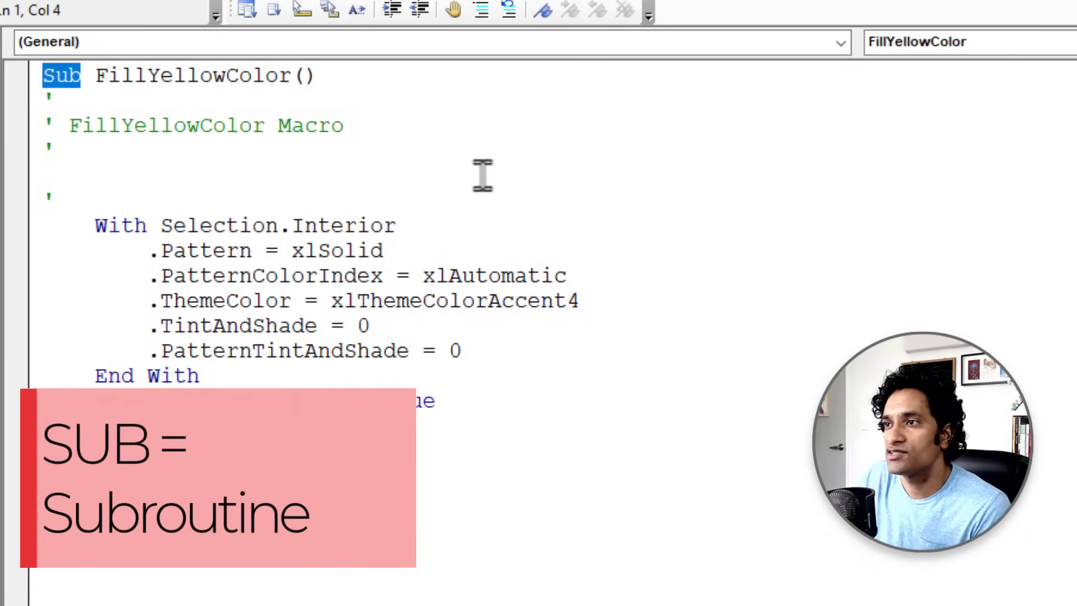
left_click_drag(96, 75, 295, 75)
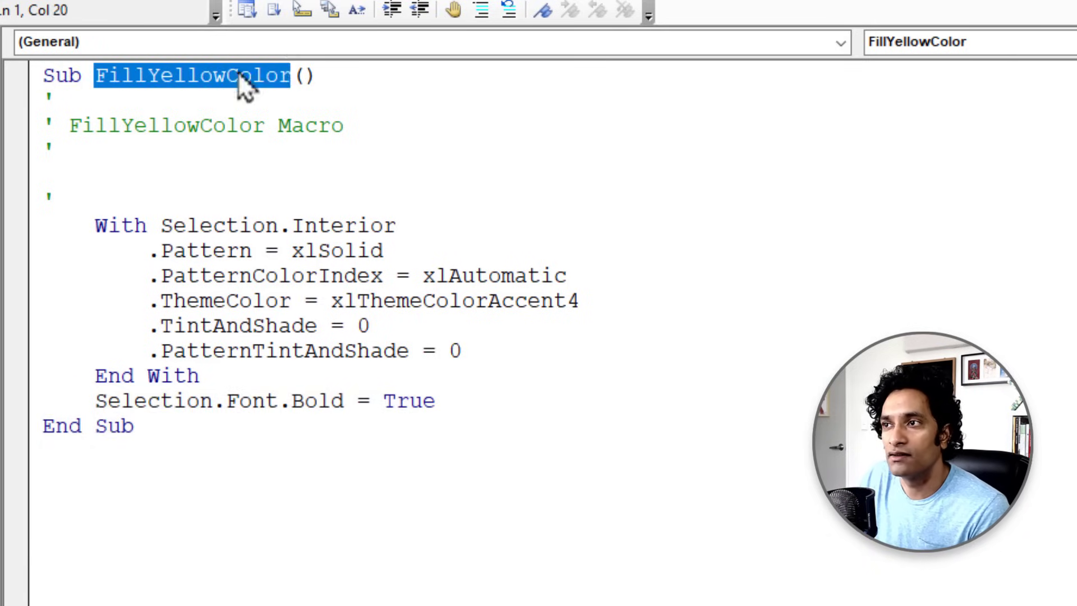
left_click(45, 77)
left_click_drag(137, 426, 44, 426)
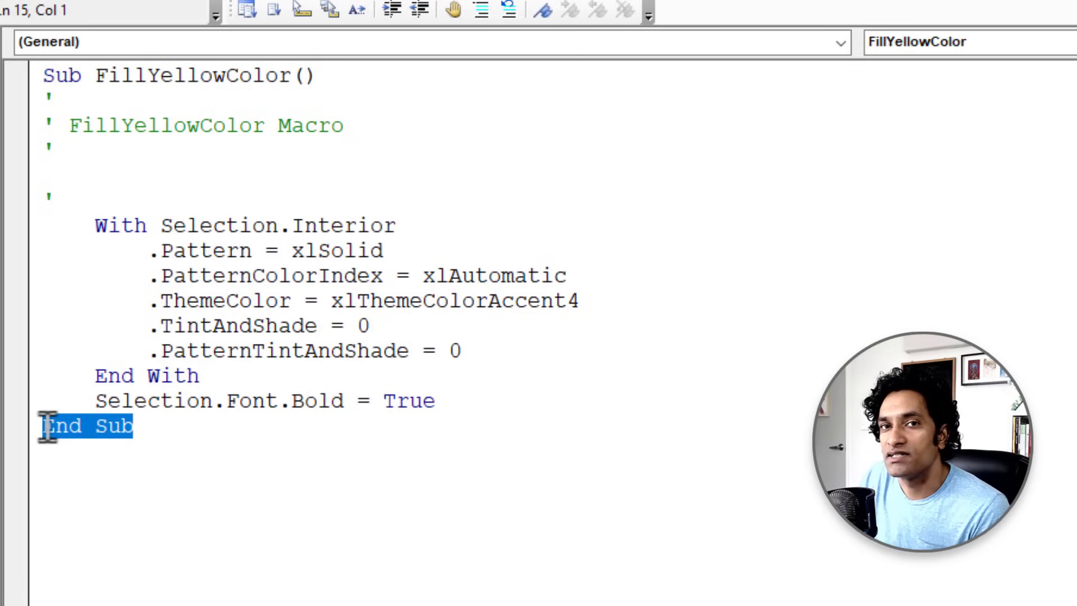
mouse_move(49, 94)
left_mouse_down()
mouse_move(303, 337)
mouse_move(459, 394)
left_mouse_up()
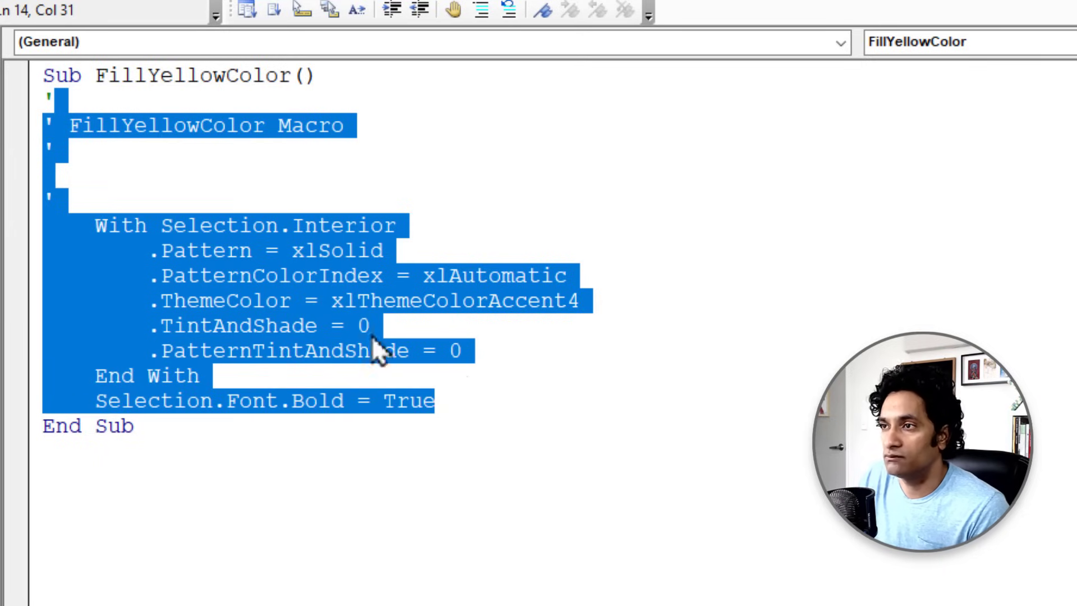
Add the line-4 comment 'this macro will fill yellow color and apply bold formatting'.
left_click(72, 126)
left_click_drag(71, 126, 349, 127)
left_click(57, 125)
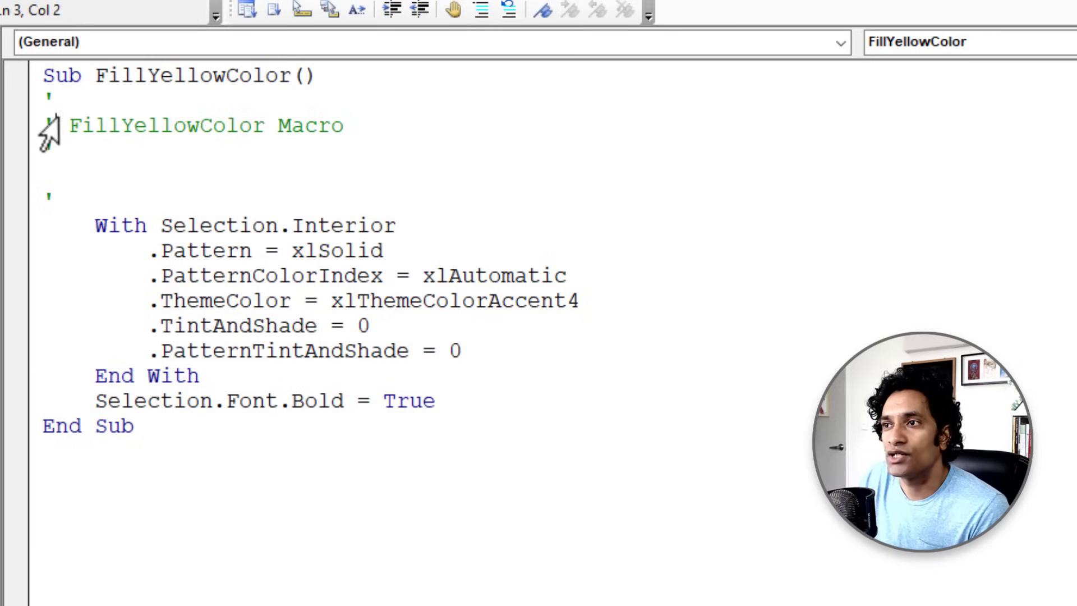
mouse_move(49, 100)
left_mouse_down()
mouse_move(97, 126)
mouse_move(287, 139)
left_mouse_up()
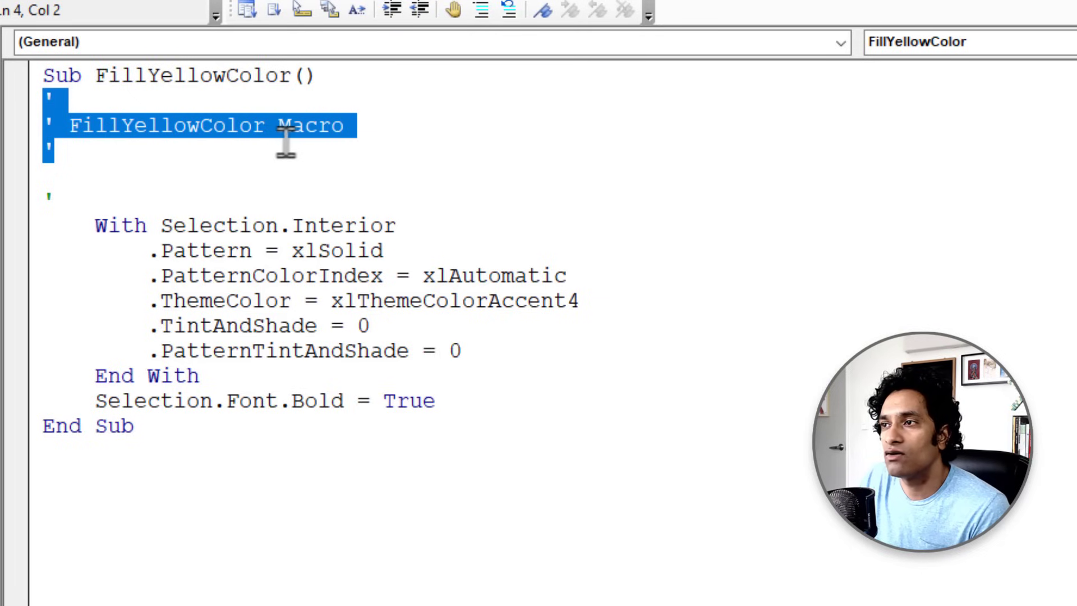
left_click(563, 163)
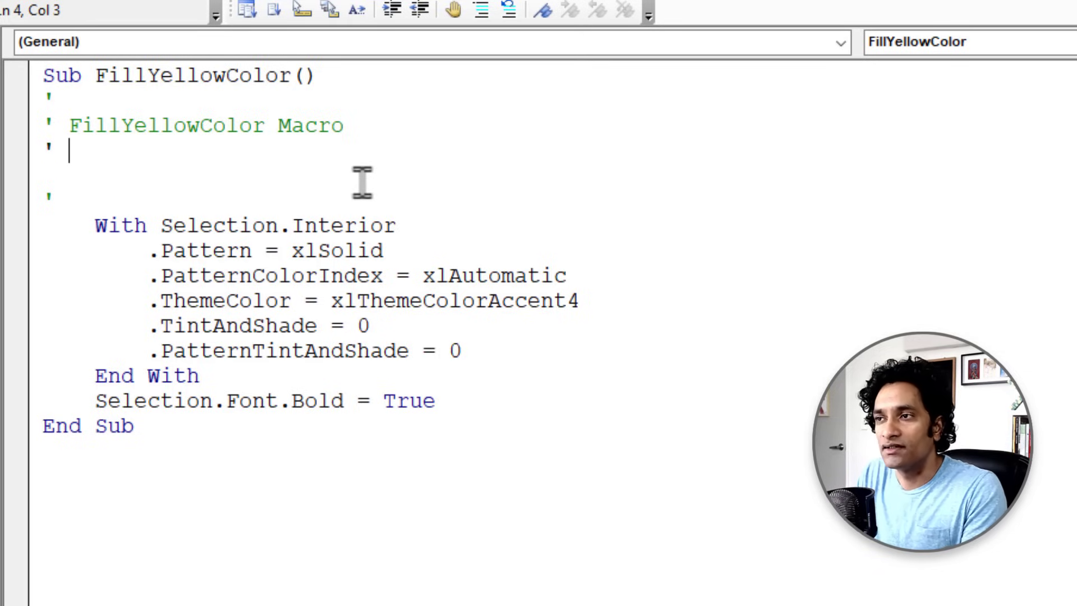
type("this macro will fill yel")
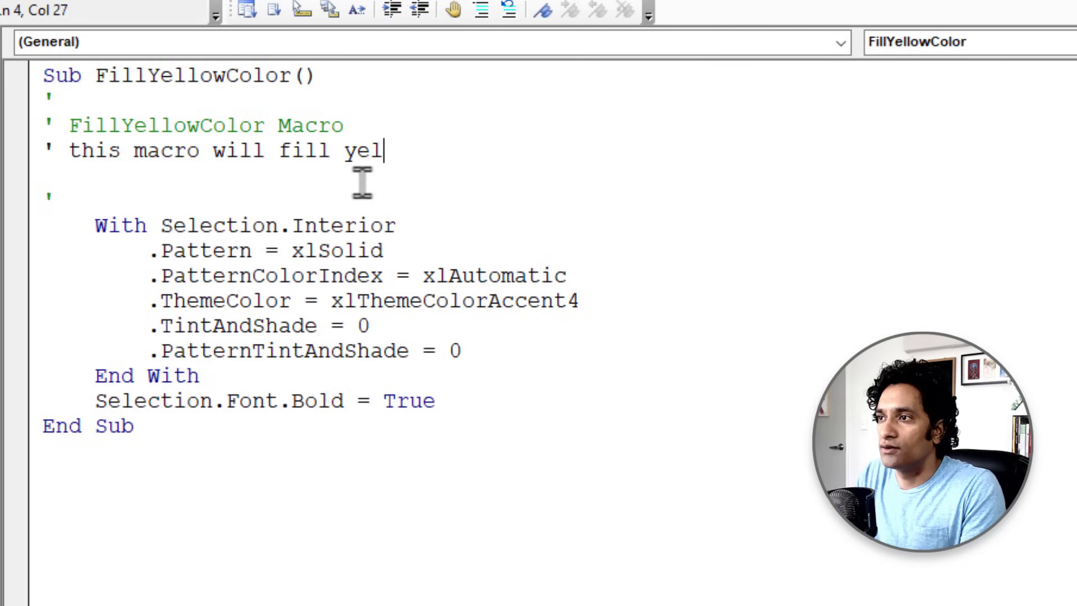
type("low color and apply bold formatting")
key("Return")
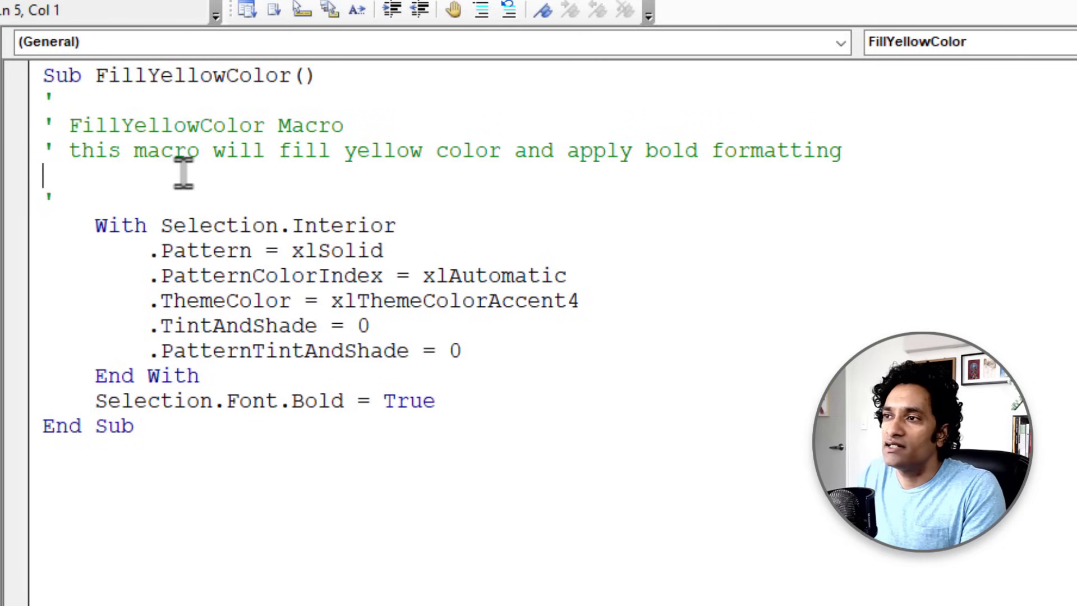
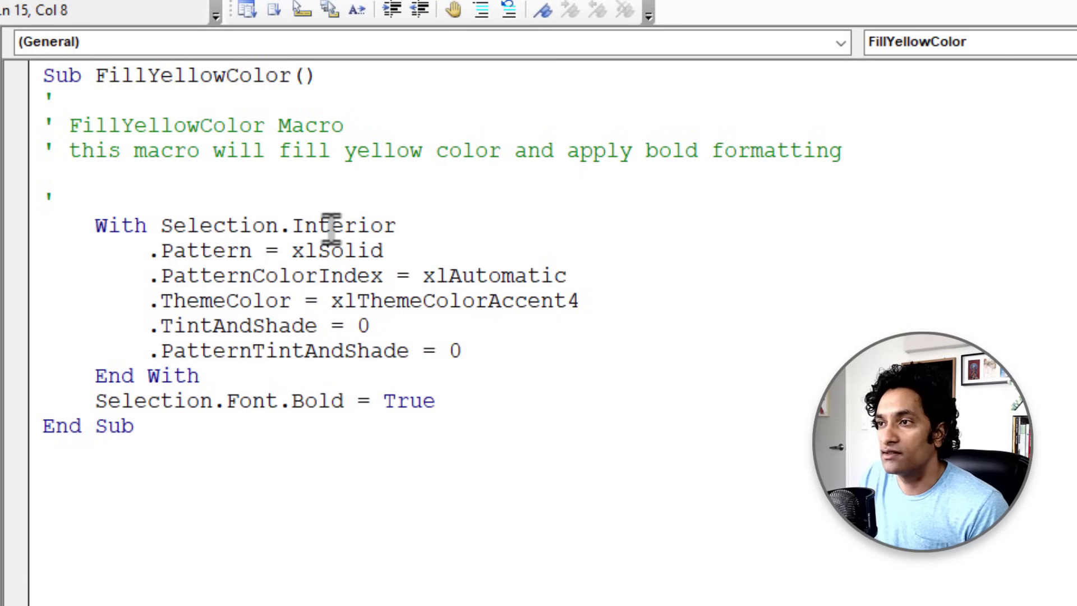
Highlight FillYellowColor's With Selection.Interior fill lines, then point out the Font.Bold and End With lines.
left_click_drag(150, 251, 476, 347)
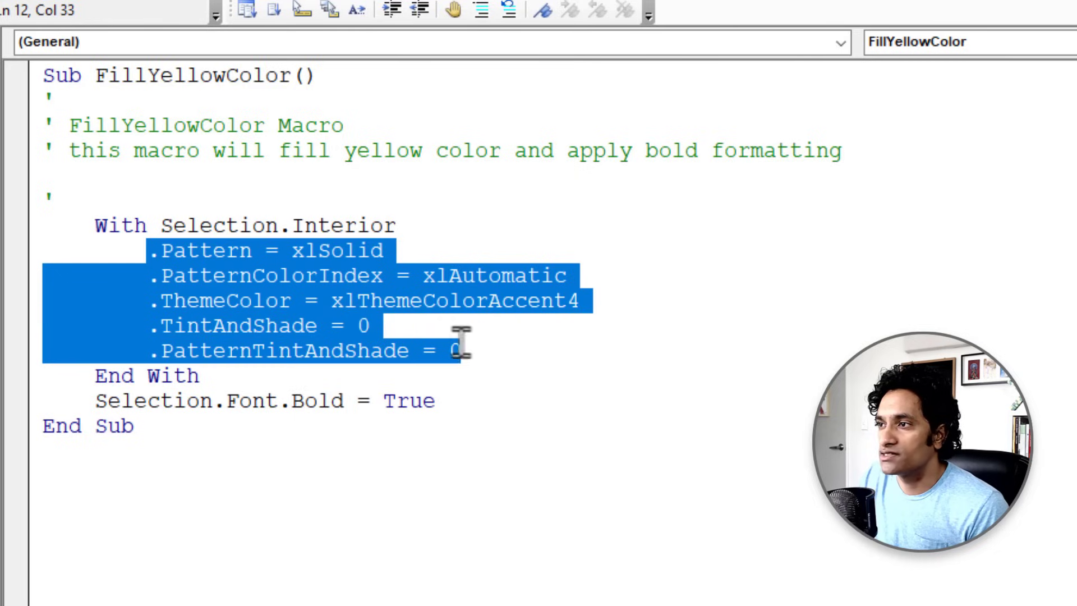
left_click(238, 398)
left_click(308, 397)
left_click(392, 383)
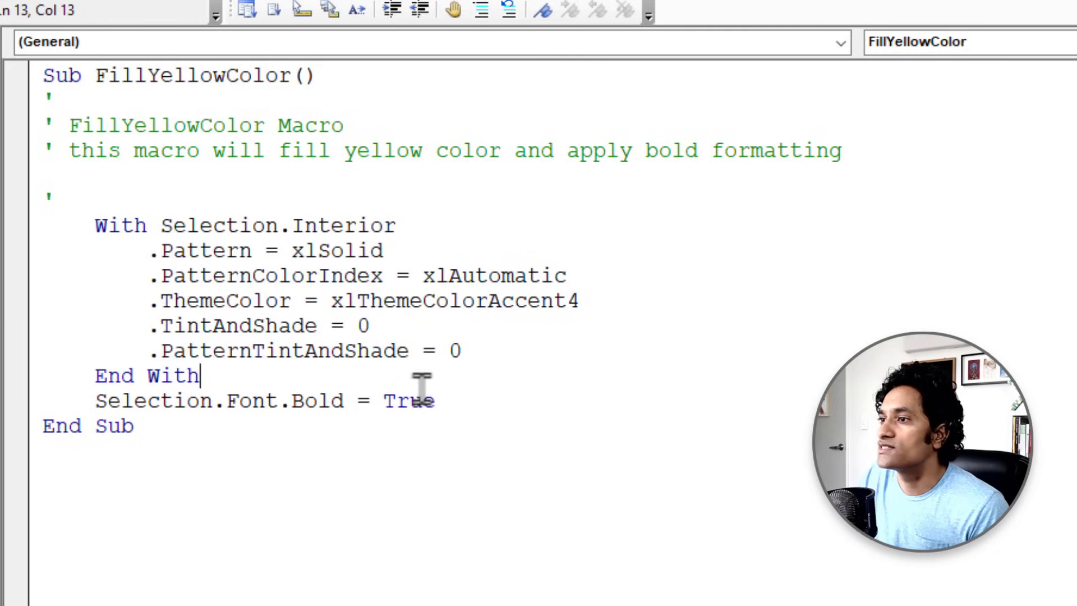
left_click(481, 404)
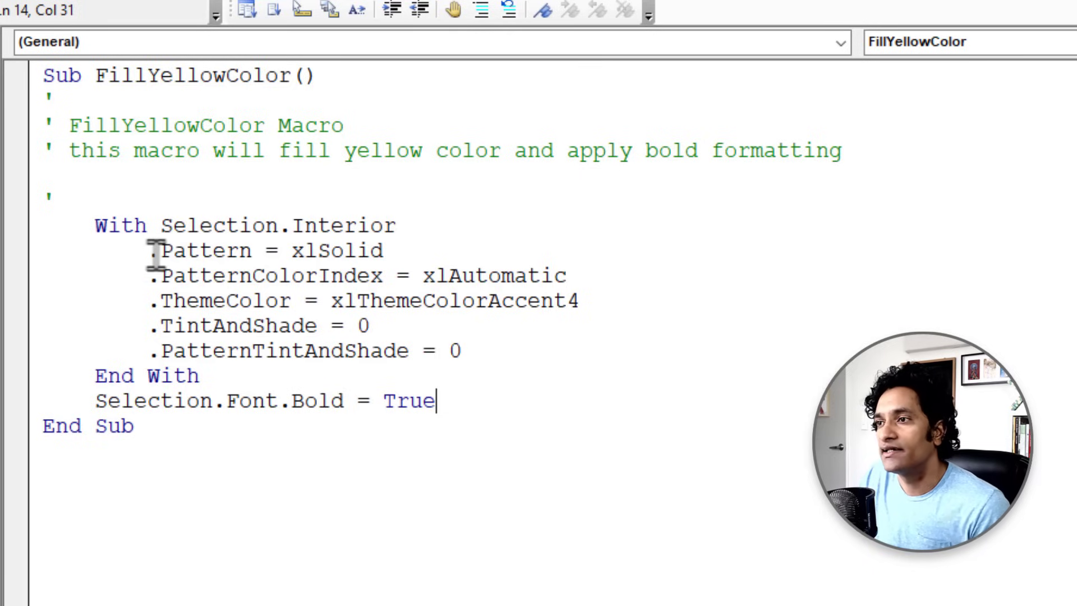
Re-highlight the fill lines and the ThemeColor property, then return to the Excel workbook.
left_click_drag(155, 251, 472, 352)
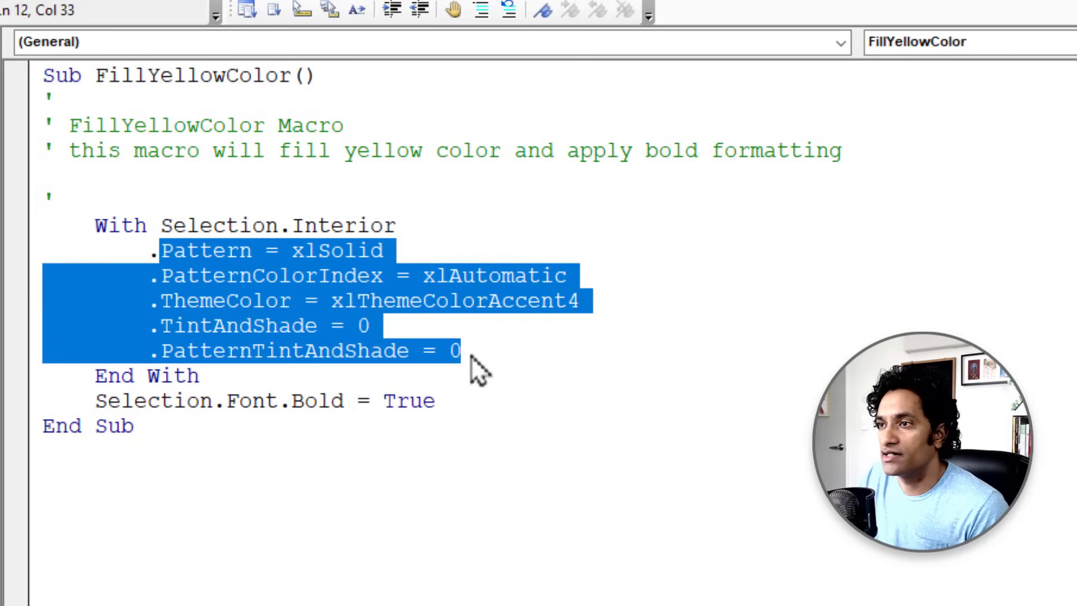
left_click(515, 349)
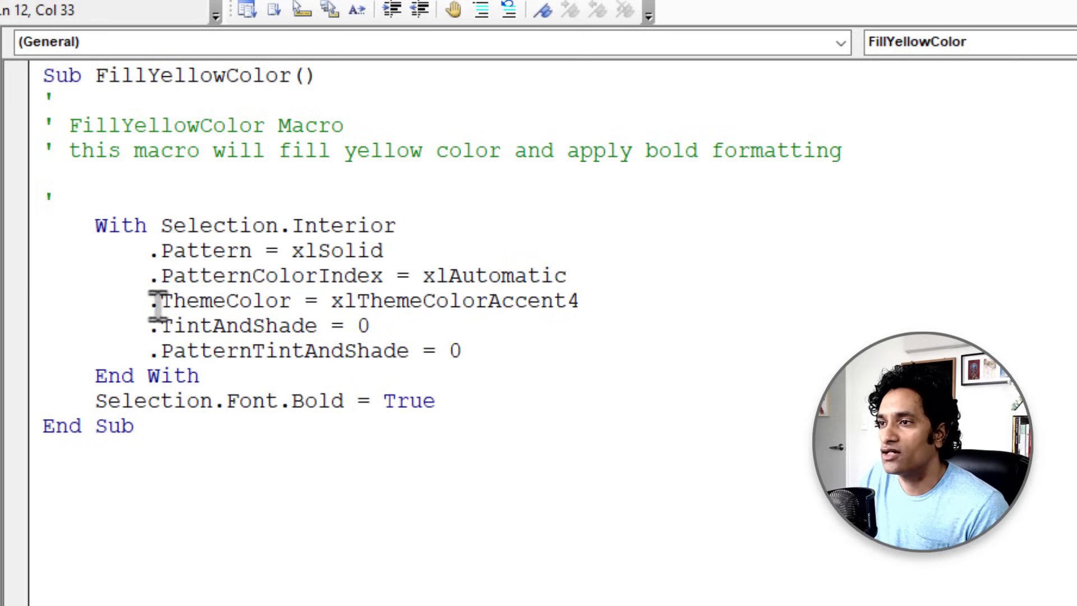
left_click_drag(150, 303, 296, 300)
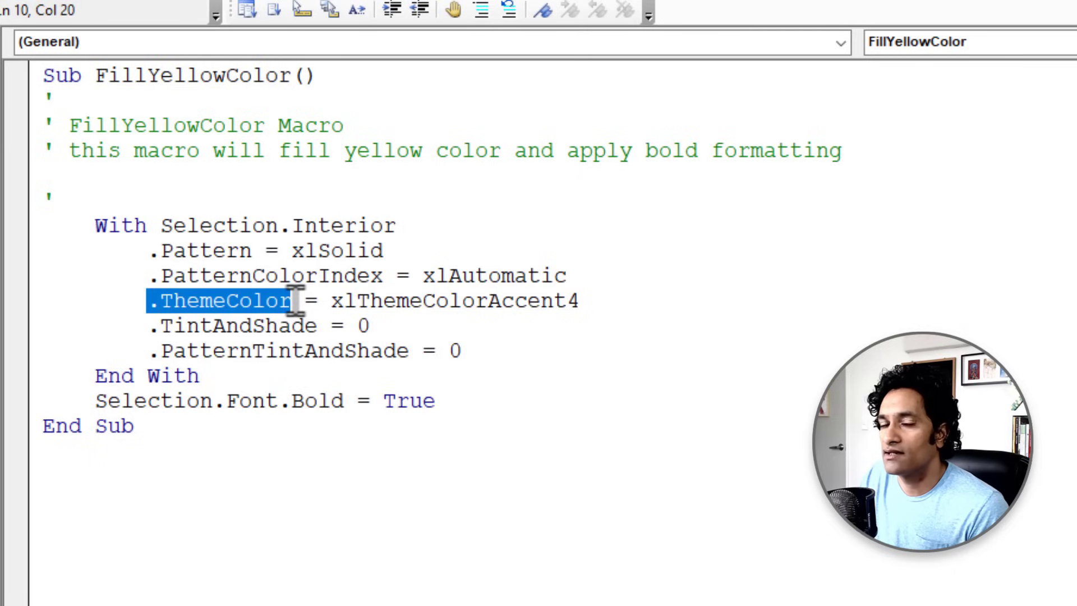
left_click(588, 300)
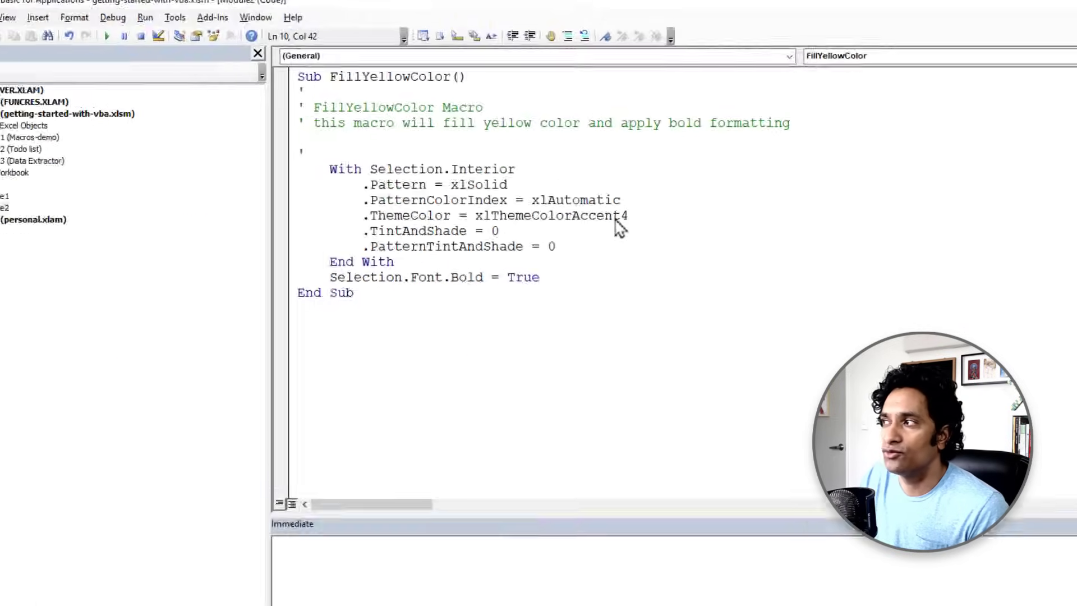
key("alt+F11")
Run the Fill color macro on Sales, Legal and Services cells E14:E16.
left_click(57, 32)
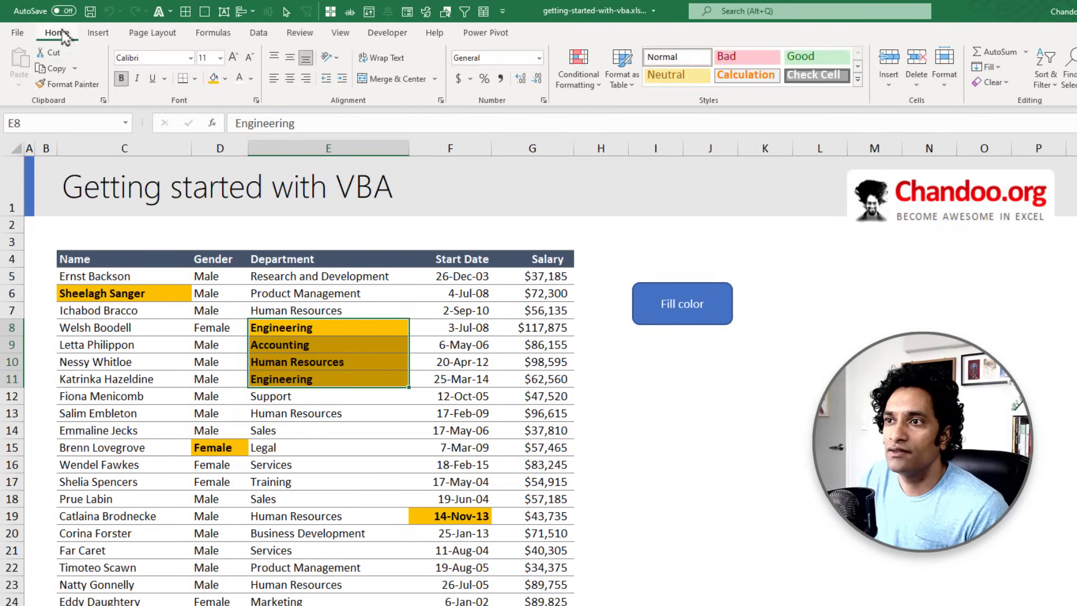
left_click(223, 80)
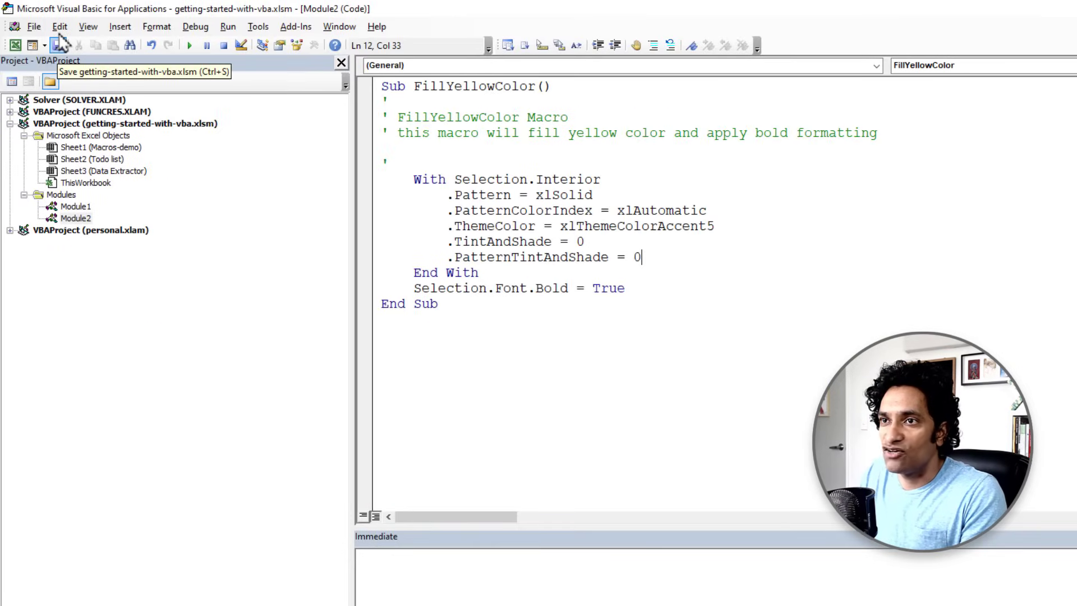
key("alt+Tab")
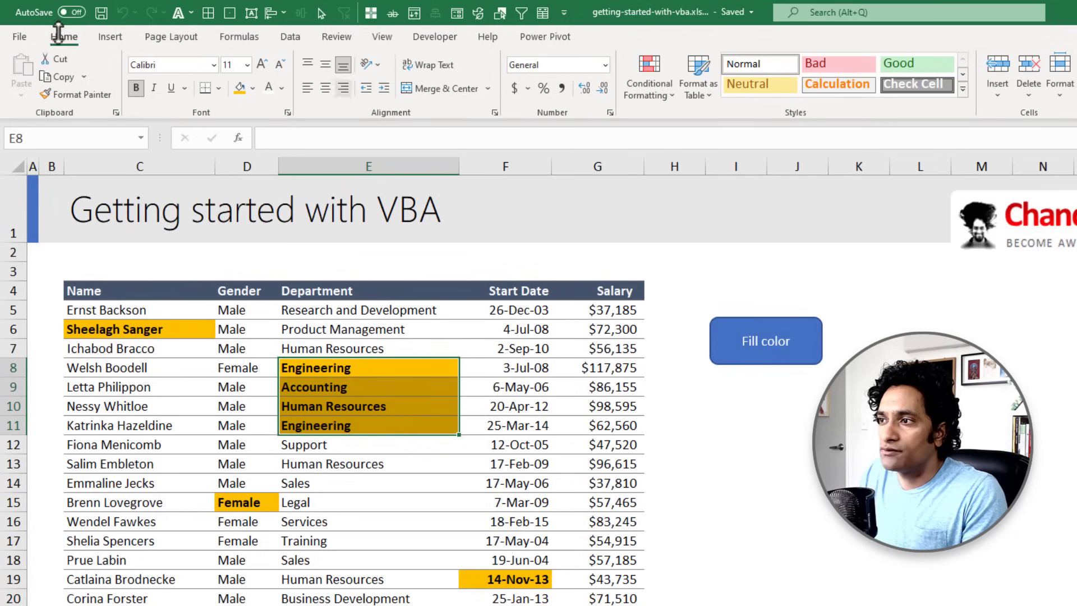
left_click_drag(329, 484, 324, 515)
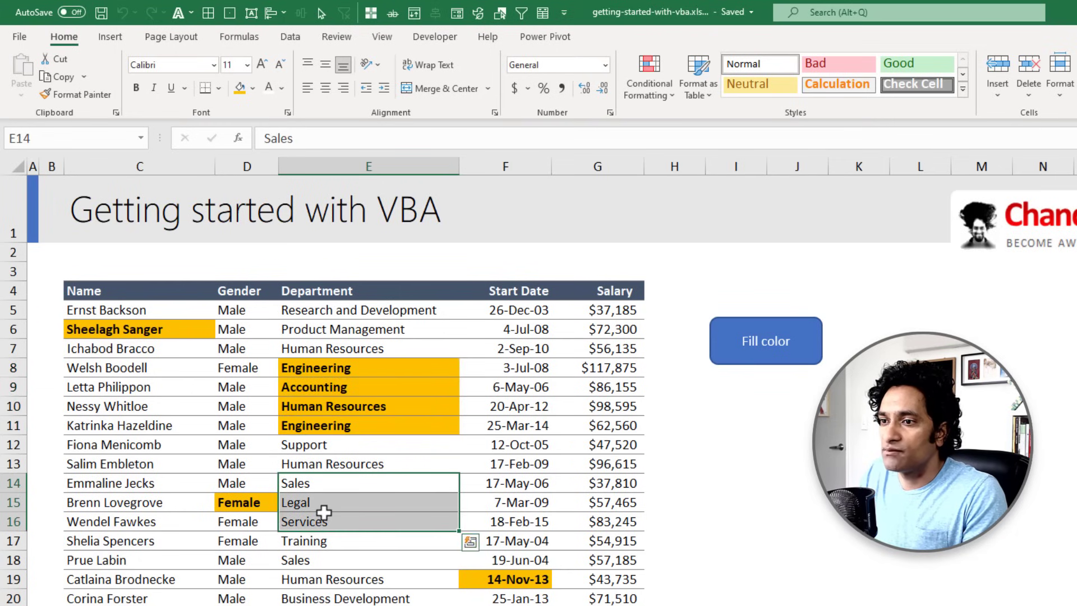
left_click(749, 363)
left_click(340, 557)
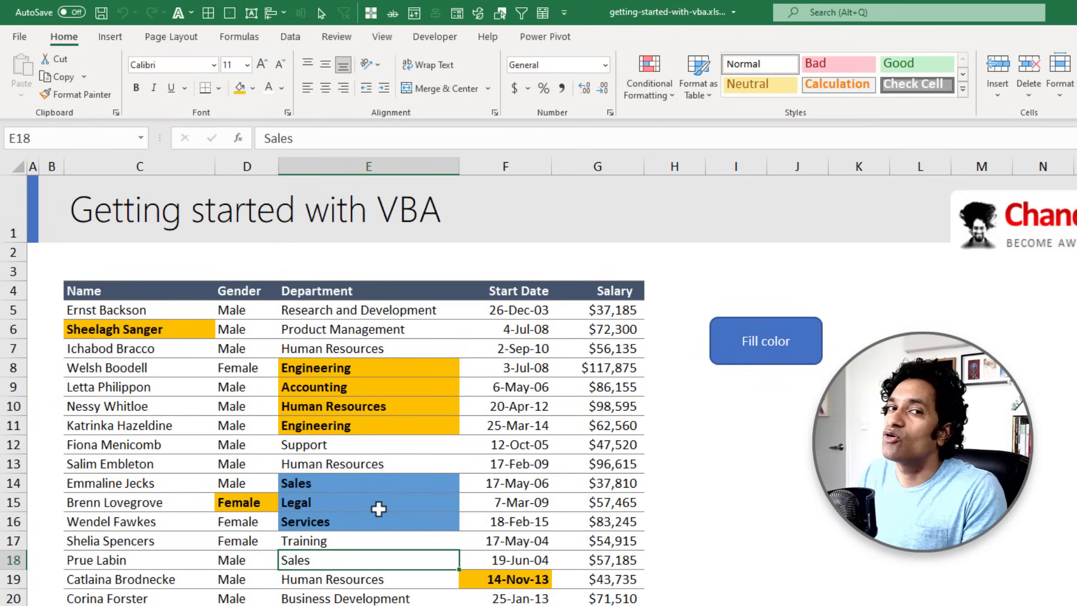
In the VBA editor, point out Selection, Font and Bold in the bold line, then return to Excel.
key("alt+F11")
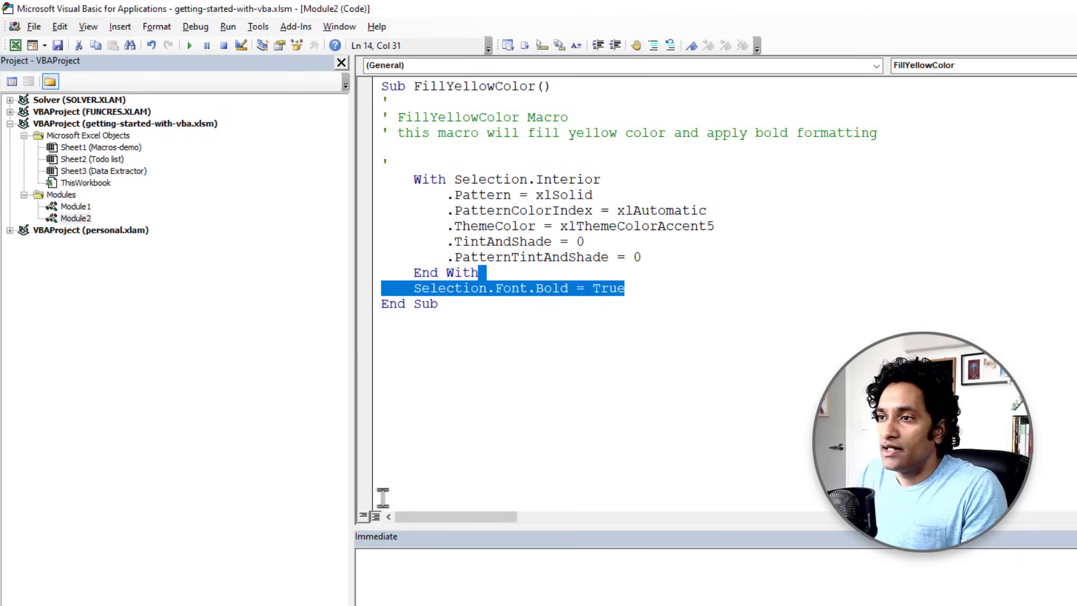
left_click(435, 290)
double_click(438, 288)
left_click(505, 289)
double_click(510, 289)
double_click(549, 287)
left_click(601, 288)
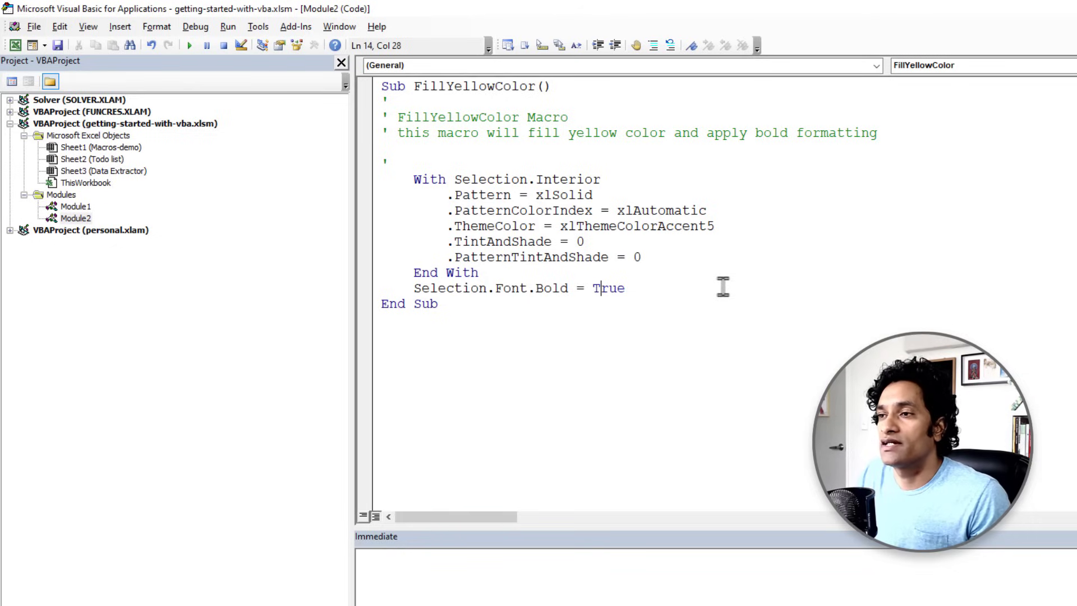
key("alt+F11")
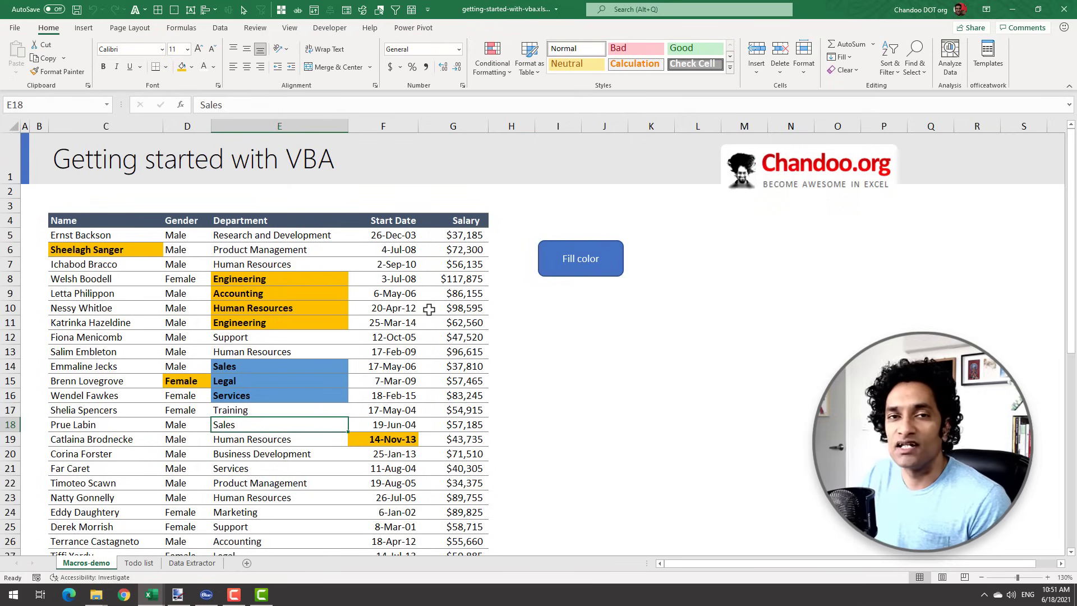
On the Todo list sheet, mark Create the video and Schedule the video as done.
left_click(139, 562)
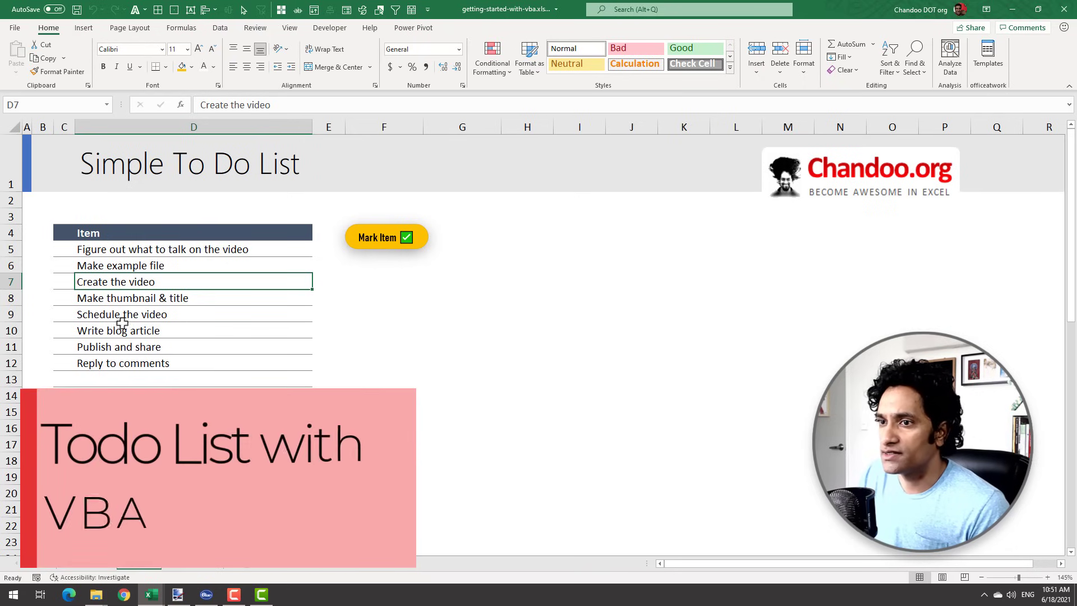
left_click_drag(120, 249, 137, 372)
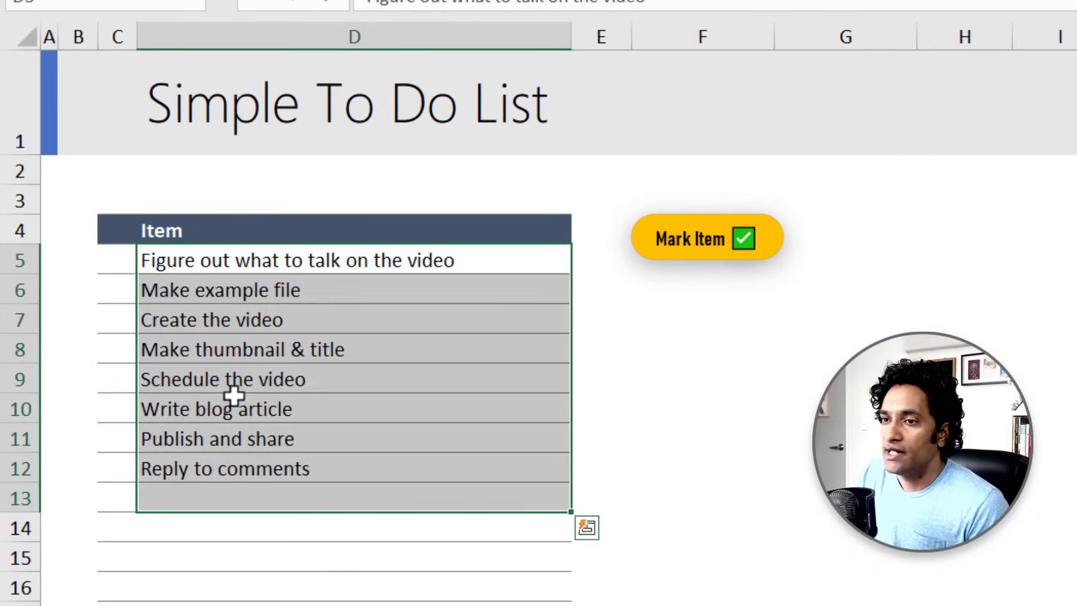
left_click(125, 314)
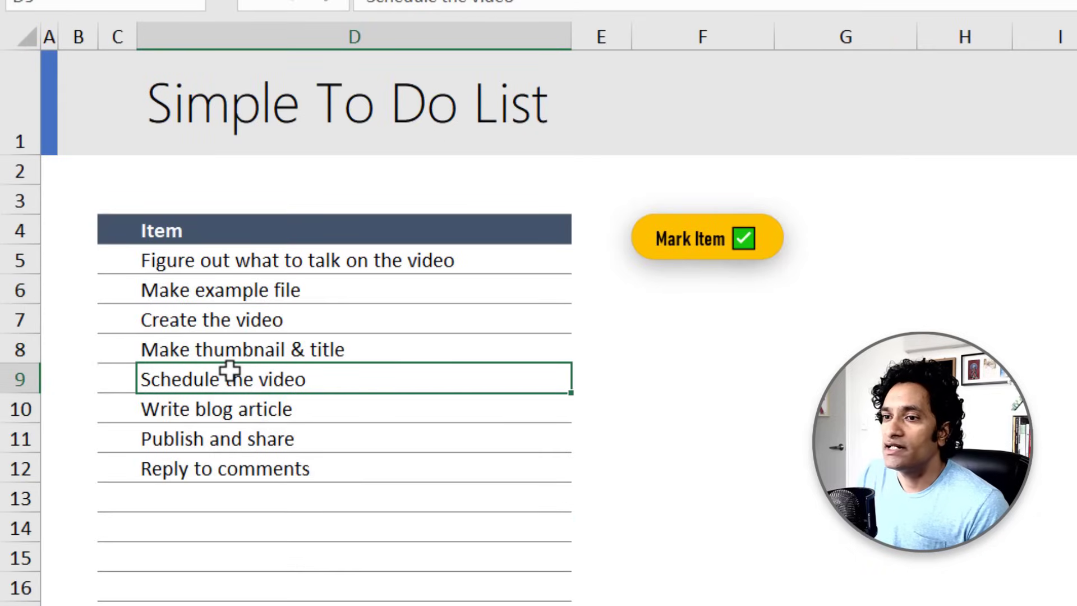
left_click(217, 319)
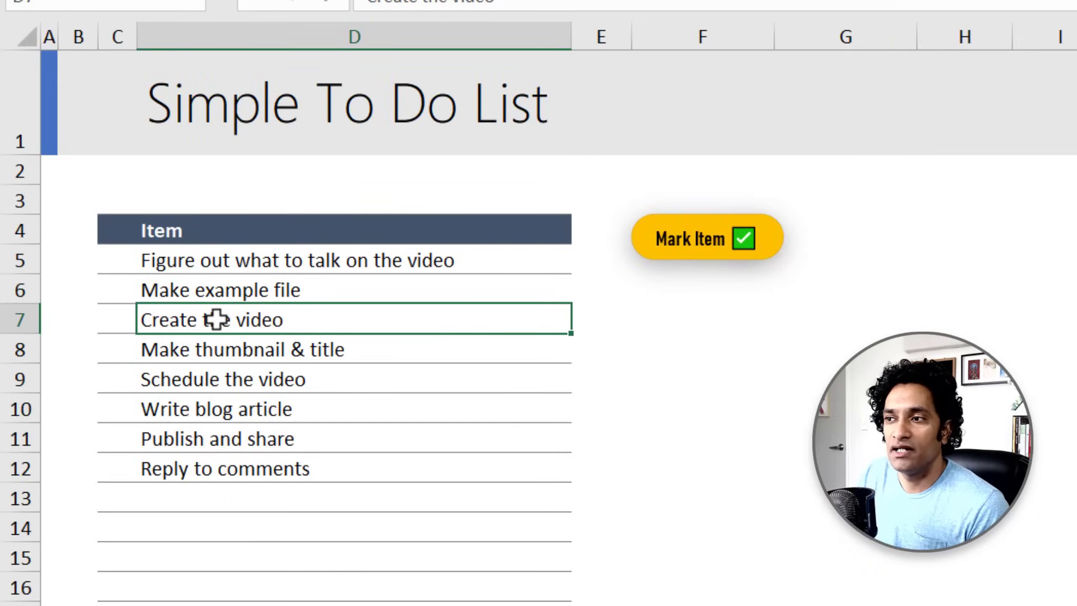
left_click(703, 242)
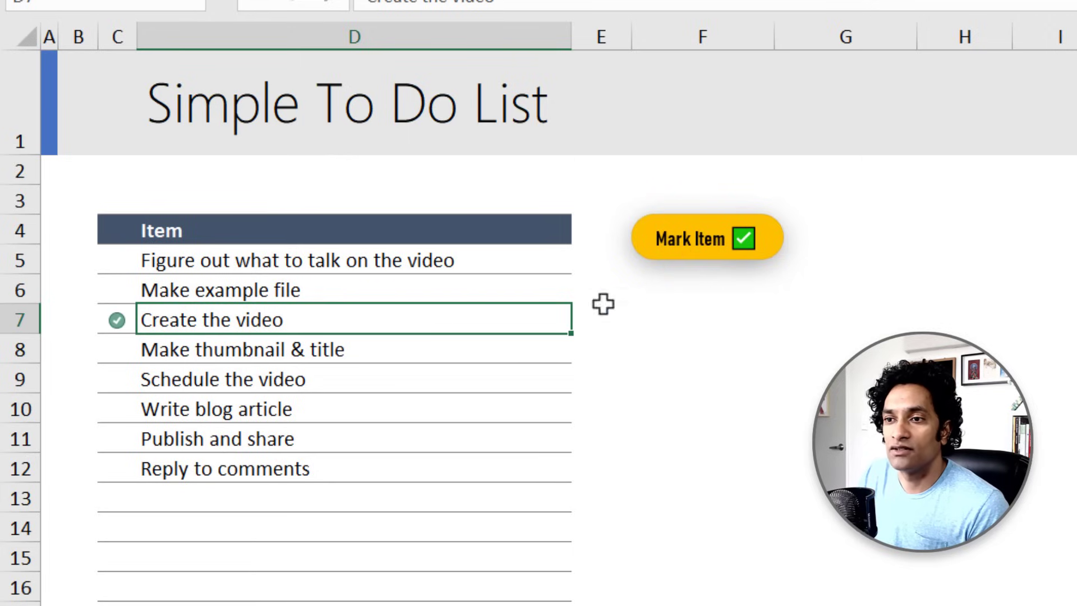
double_click(221, 378)
Mark Write blog article done and give Publish and share and Reply to comments red crosses.
left_click(218, 415)
left_click(697, 238)
left_click(264, 438)
left_click(707, 240)
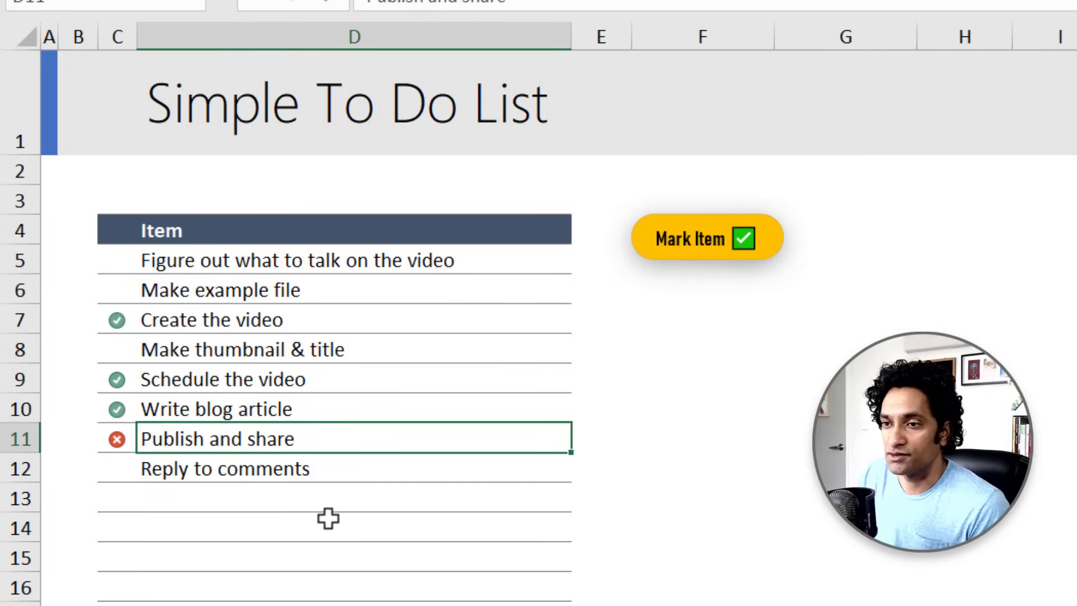
left_click(226, 529)
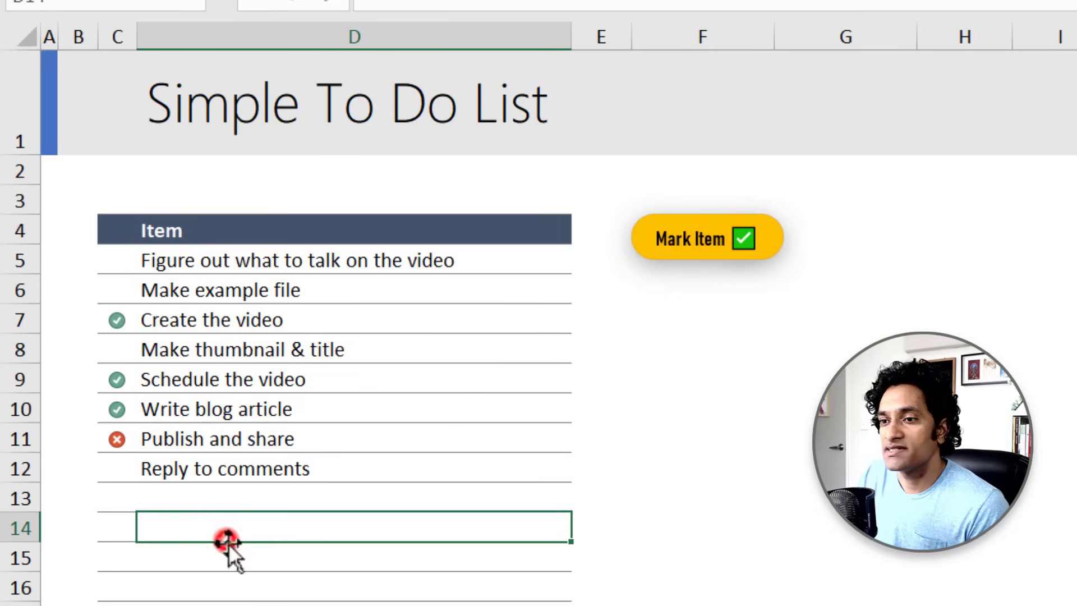
left_click(726, 248)
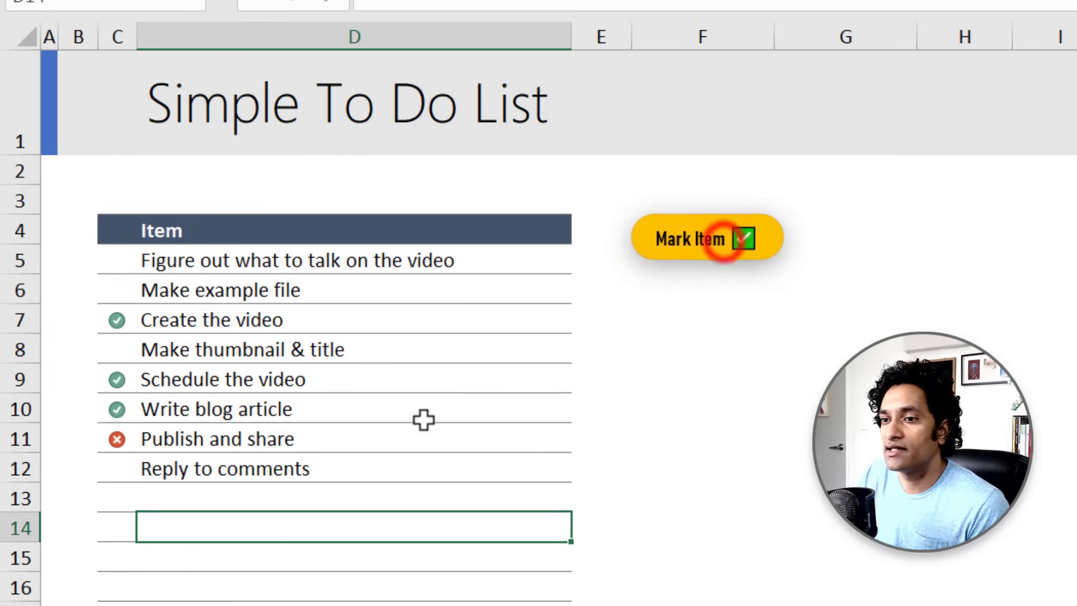
left_click(173, 470)
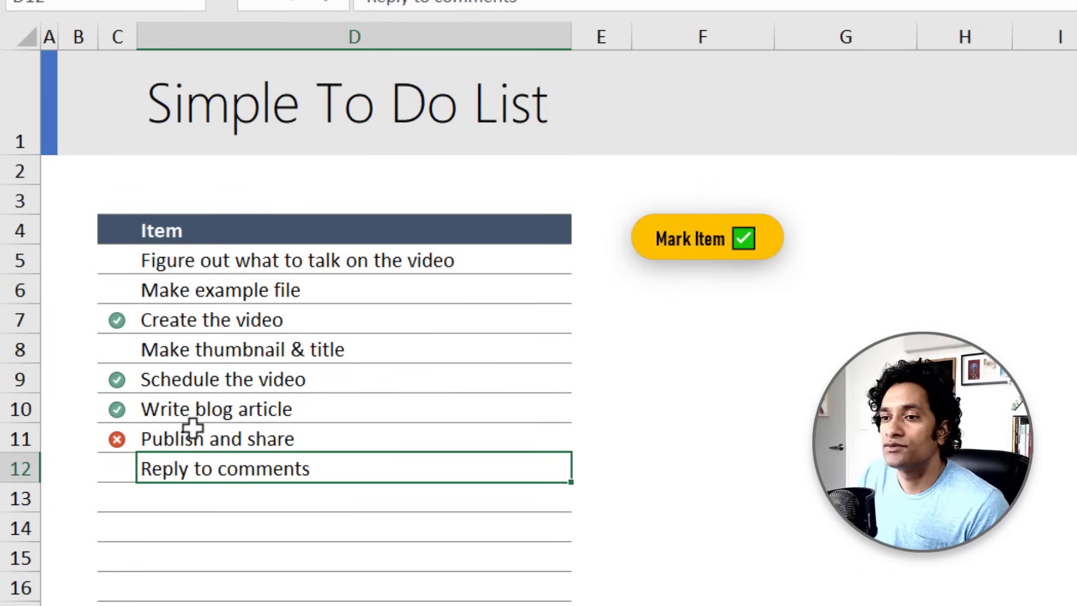
left_click(695, 240)
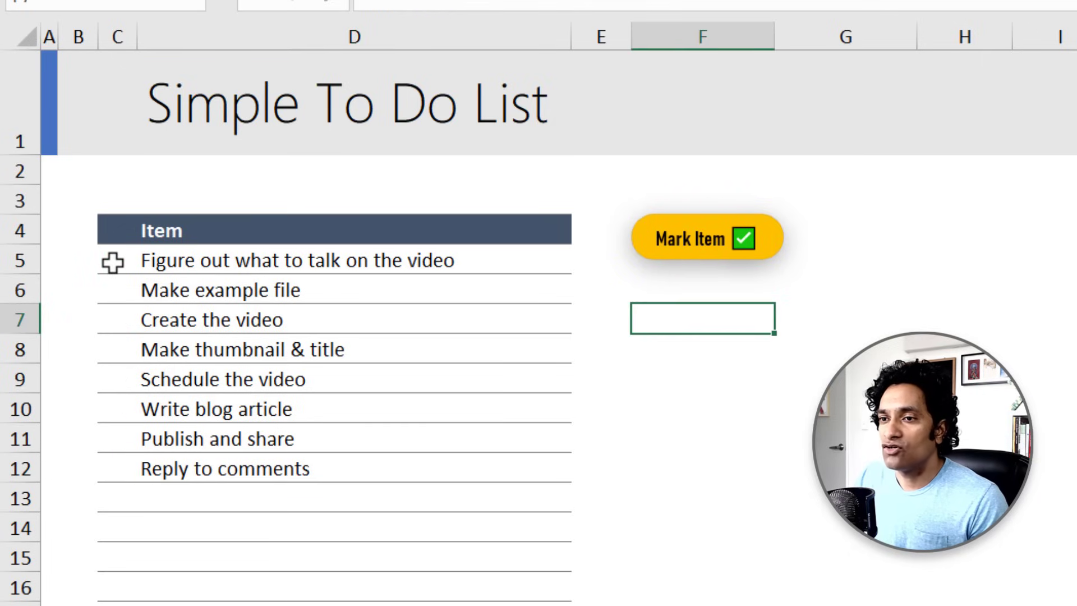
Enter status 1 in C5 and -1 in C6, then select C5:C14.
left_click_drag(111, 263, 108, 589)
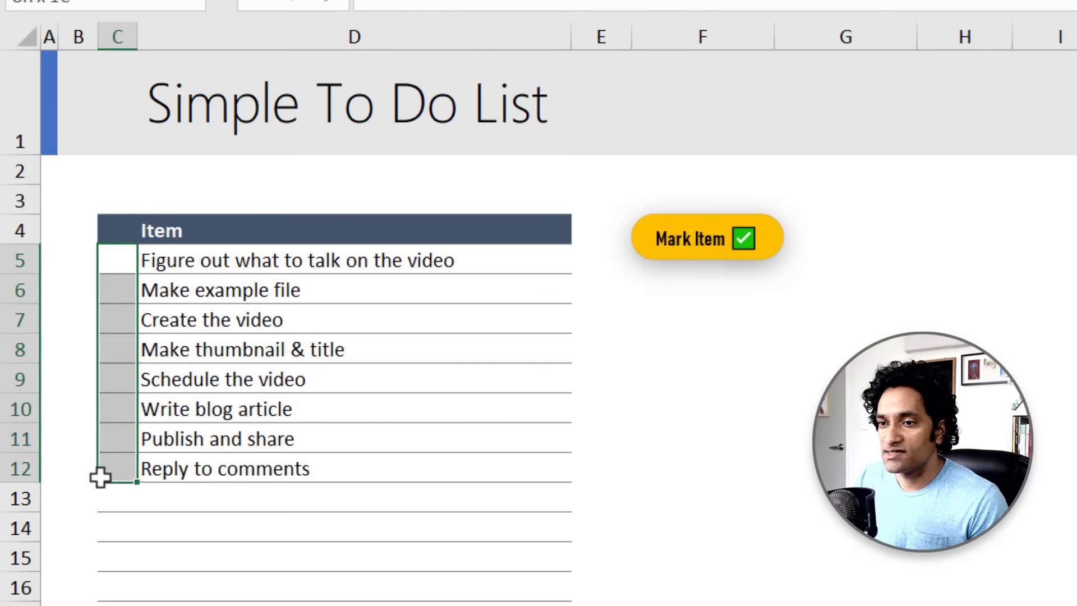
scroll(108, 590, "down", 1)
scroll(109, 589, "down", 2)
scroll(108, 588, "down", 4)
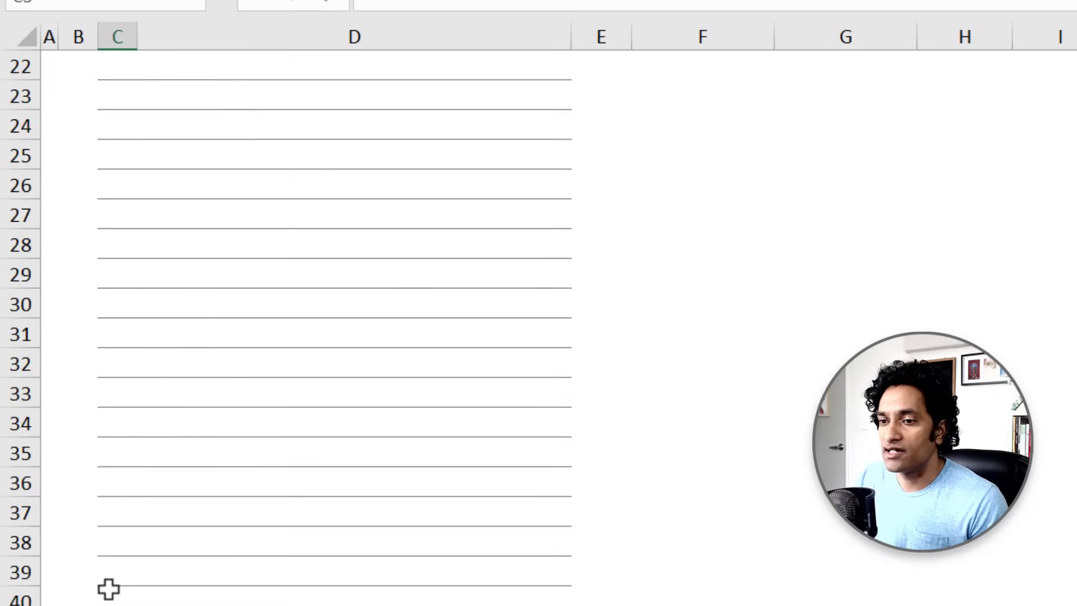
scroll(108, 589, "up", 6)
scroll(109, 589, "up", 2)
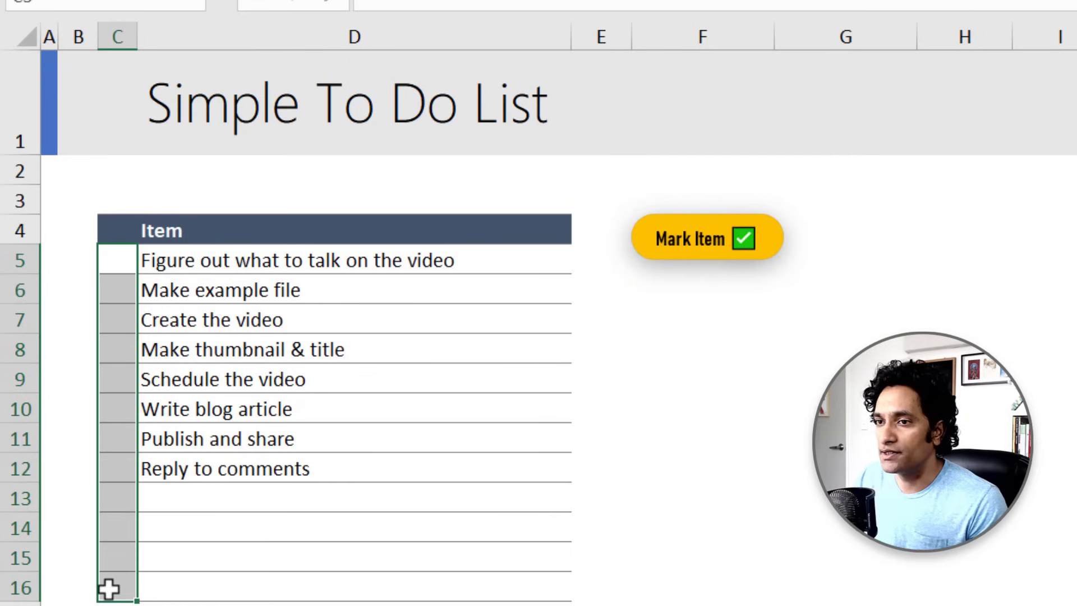
left_click(123, 471)
double_click(123, 261)
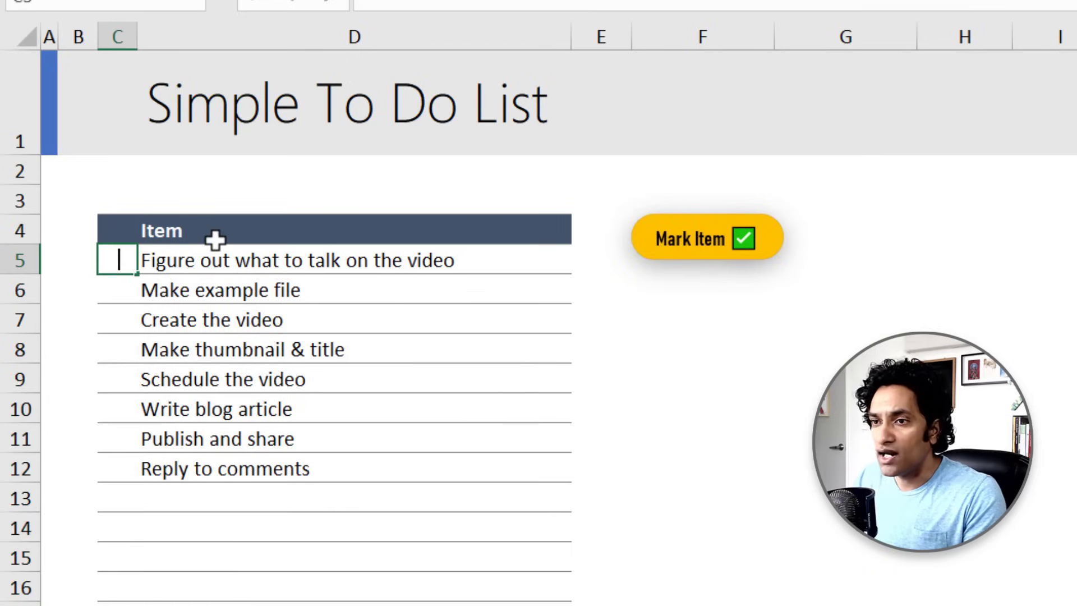
type("1")
key("Return")
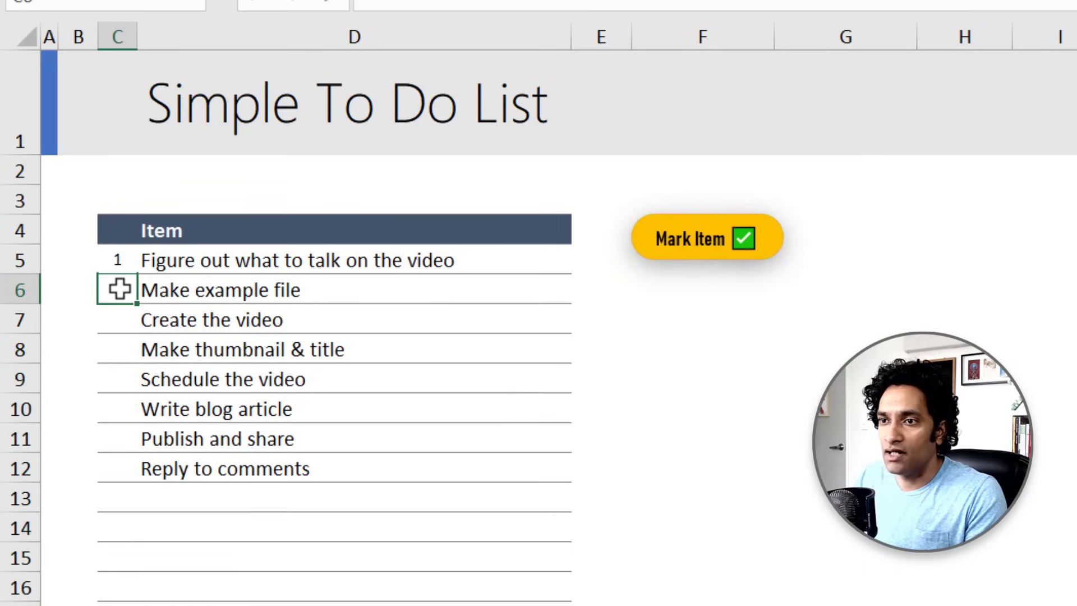
type("0")
key("Return")
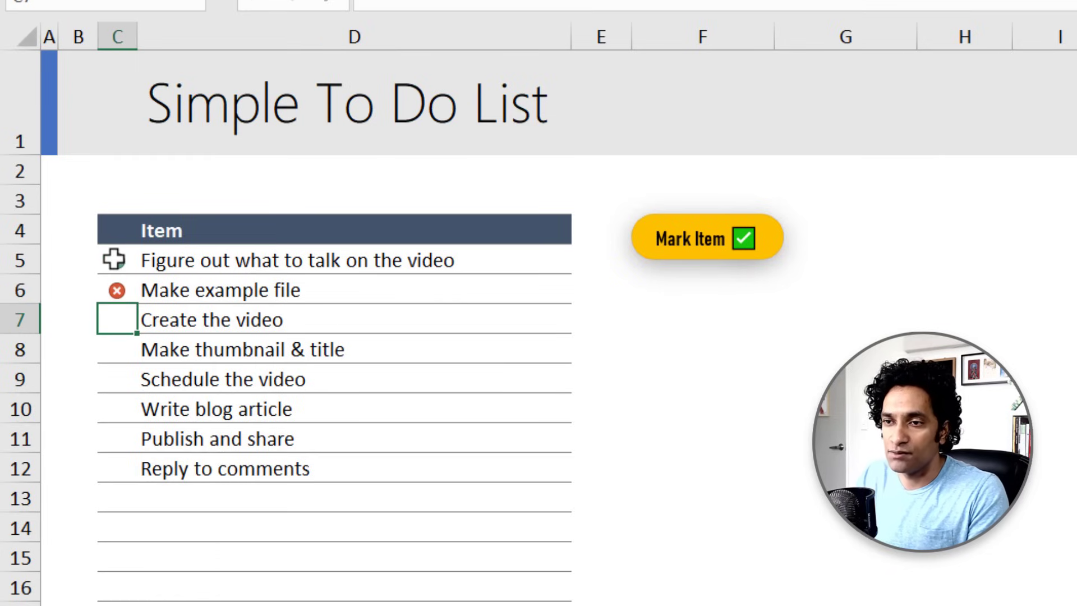
left_click_drag(113, 260, 108, 547)
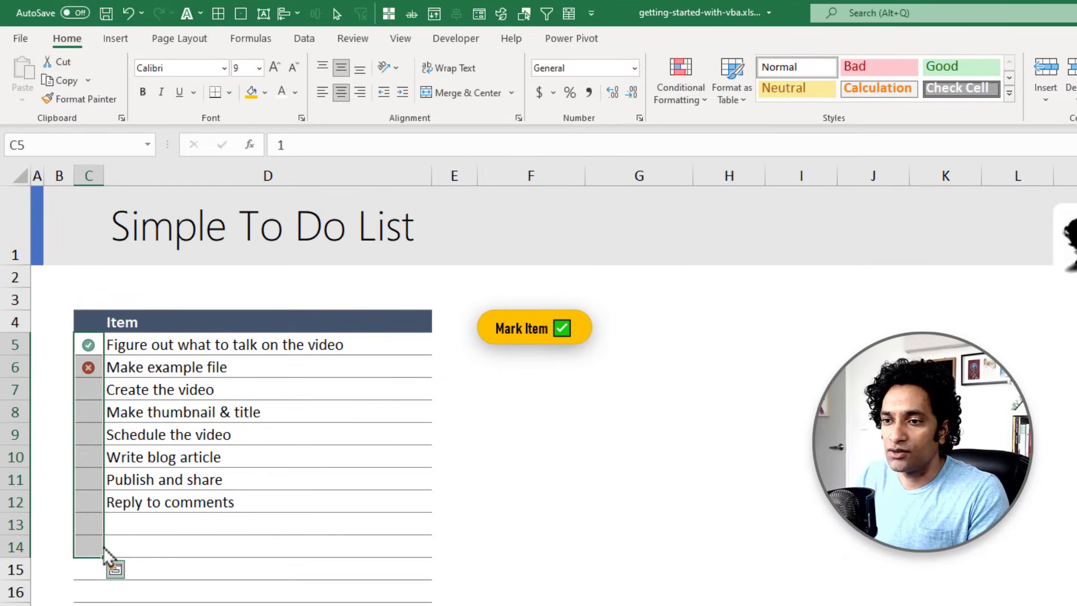
Start a new Icon Sets conditional formatting rule with a green check top icon and red cross bottom icon.
left_click(88, 345)
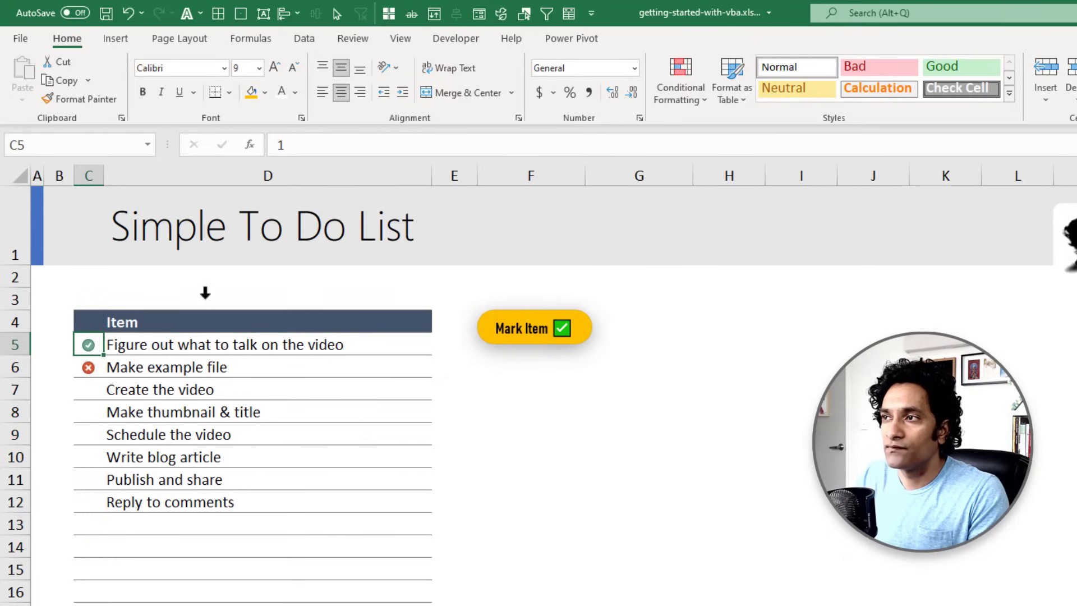
left_click(690, 101)
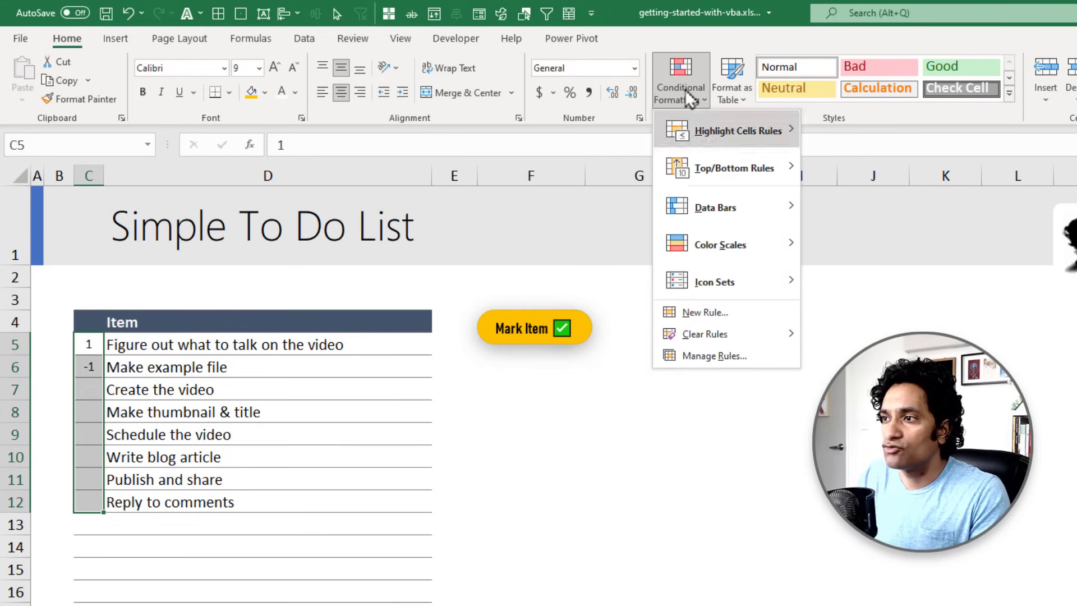
left_click(721, 316)
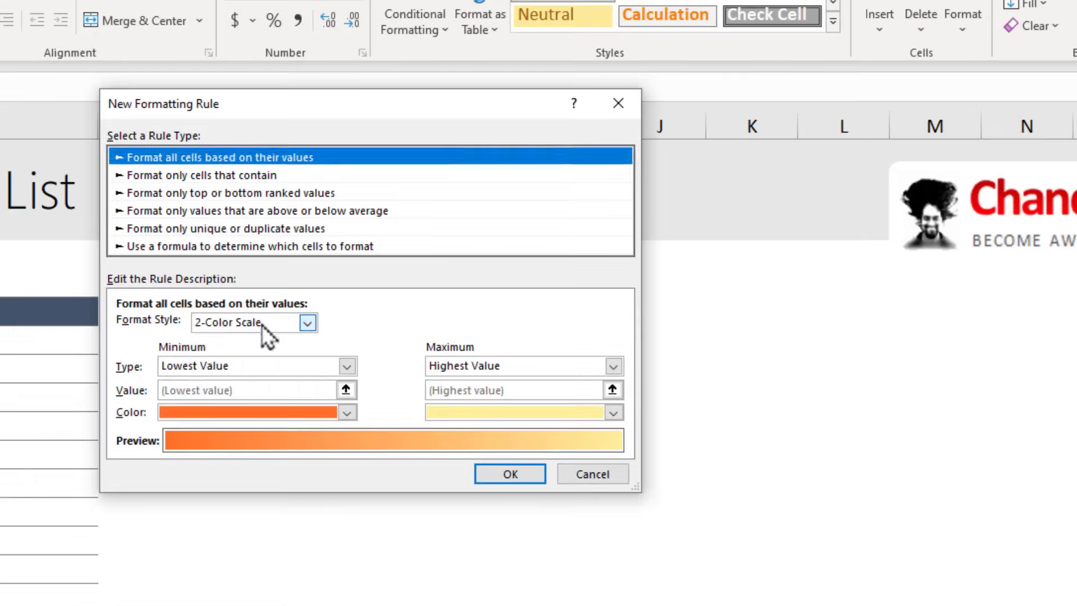
left_click(308, 323)
left_click(240, 380)
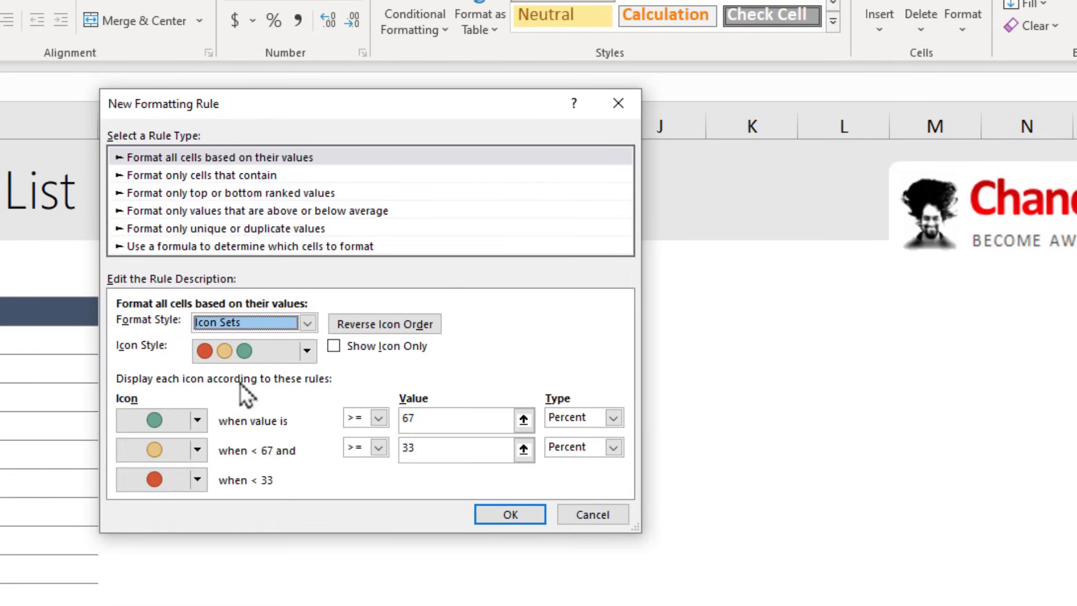
left_click(197, 420)
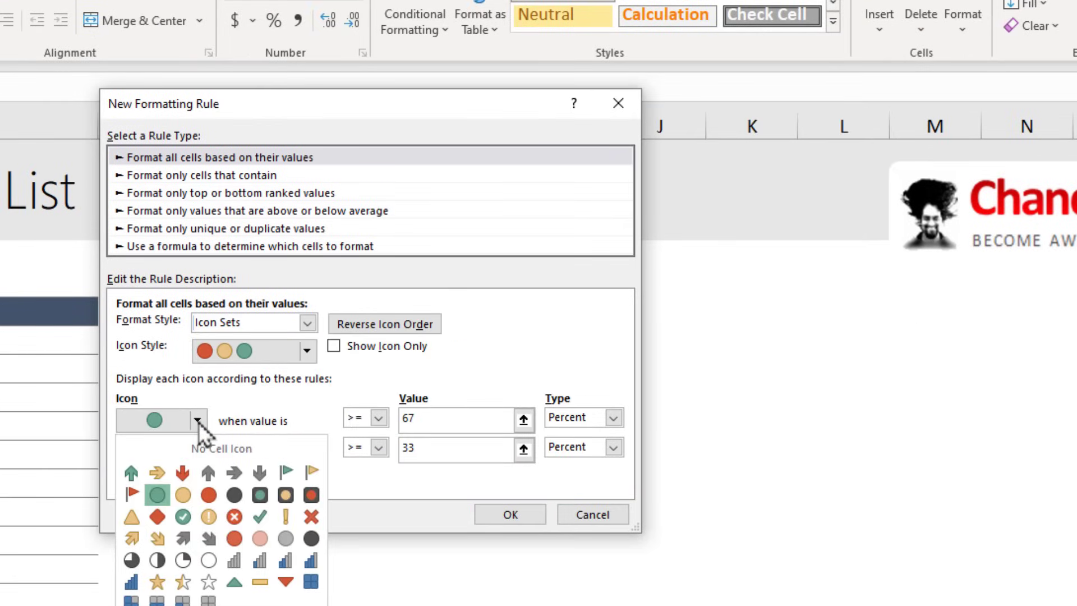
left_click(183, 516)
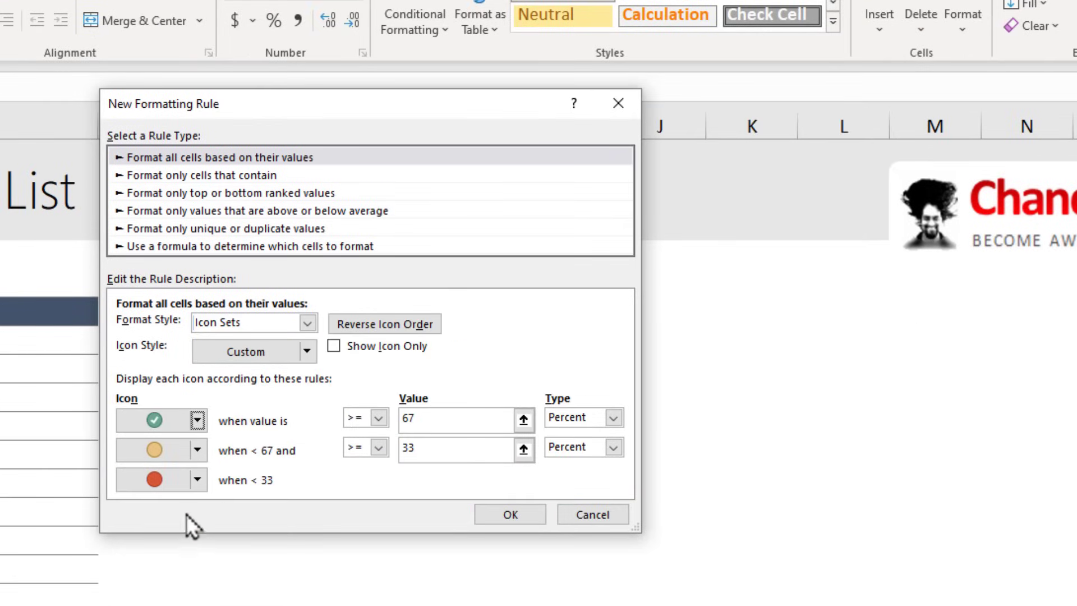
left_click(196, 480)
left_click(234, 576)
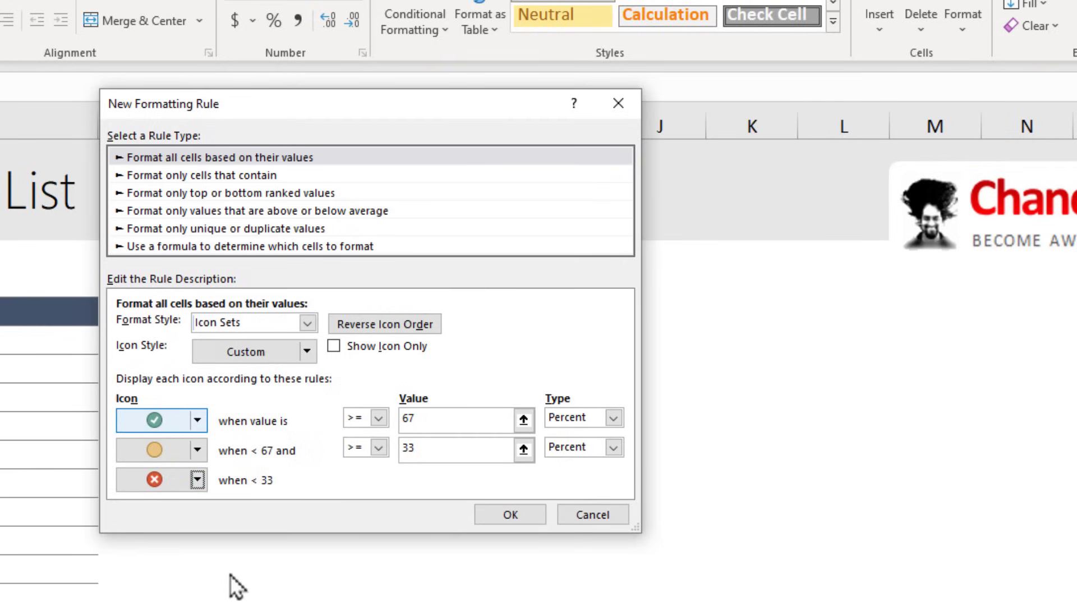
Set Number thresholds 1 and 0, tick Show Icon Only, and apply the rule.
left_click(583, 417)
double_click(429, 418)
type("1")
left_click(613, 447)
left_click(570, 461)
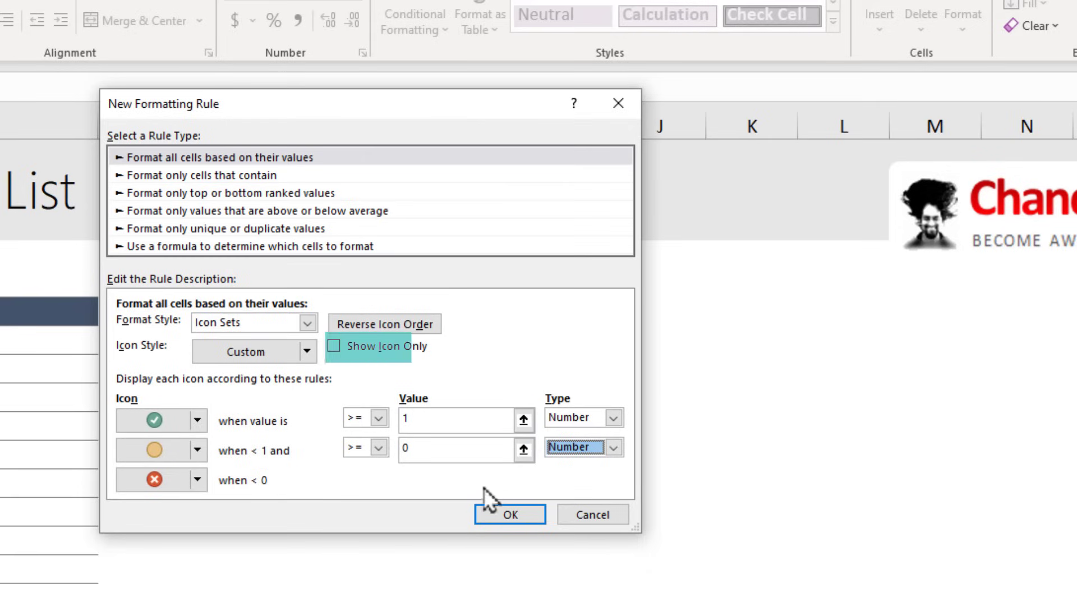
left_click(334, 345)
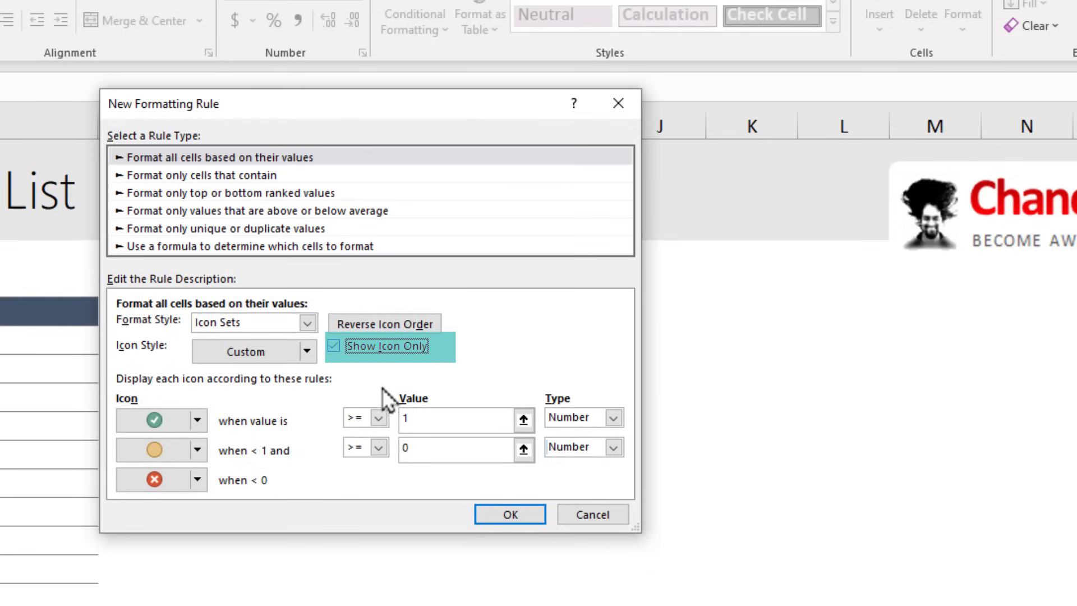
left_click(511, 514)
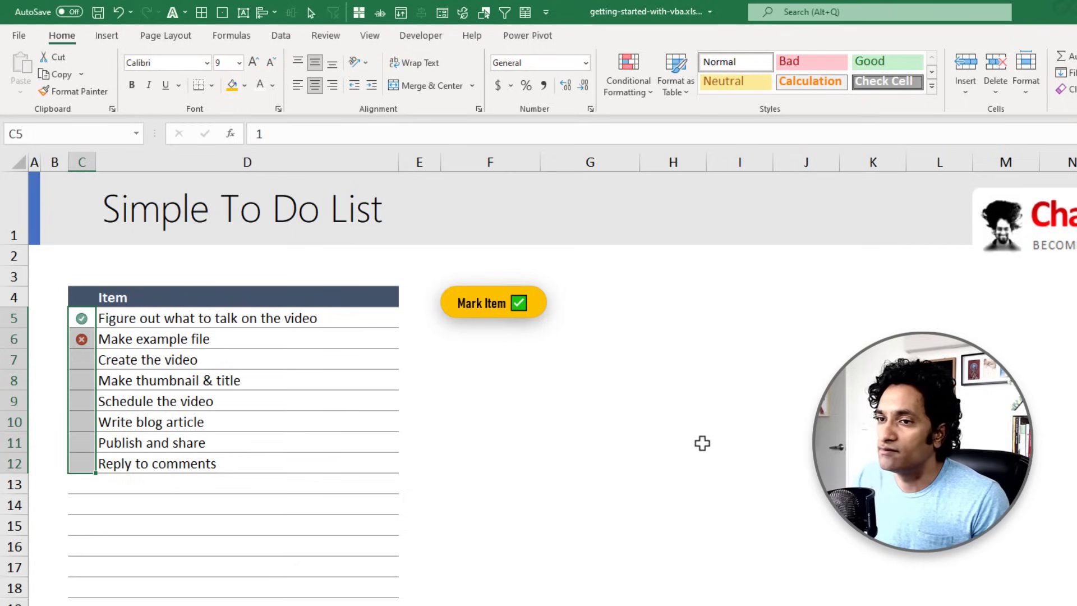
Enter 1 or -1 statuses in C7:C9, then delete all markers in C5:C12.
left_click(81, 318)
left_click(81, 338)
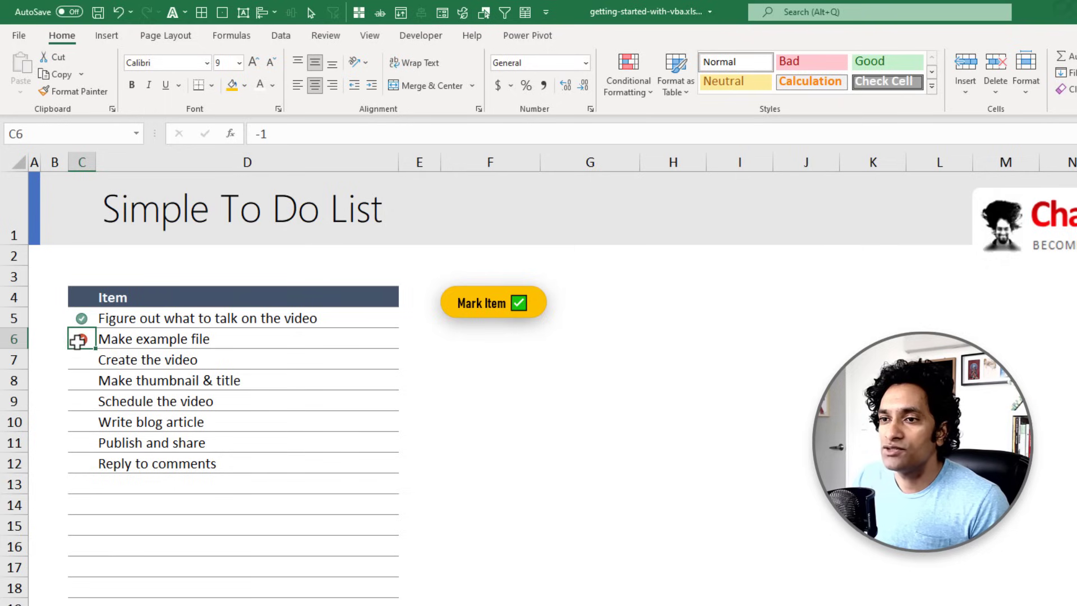
left_click(81, 360)
type("1")
key("Return")
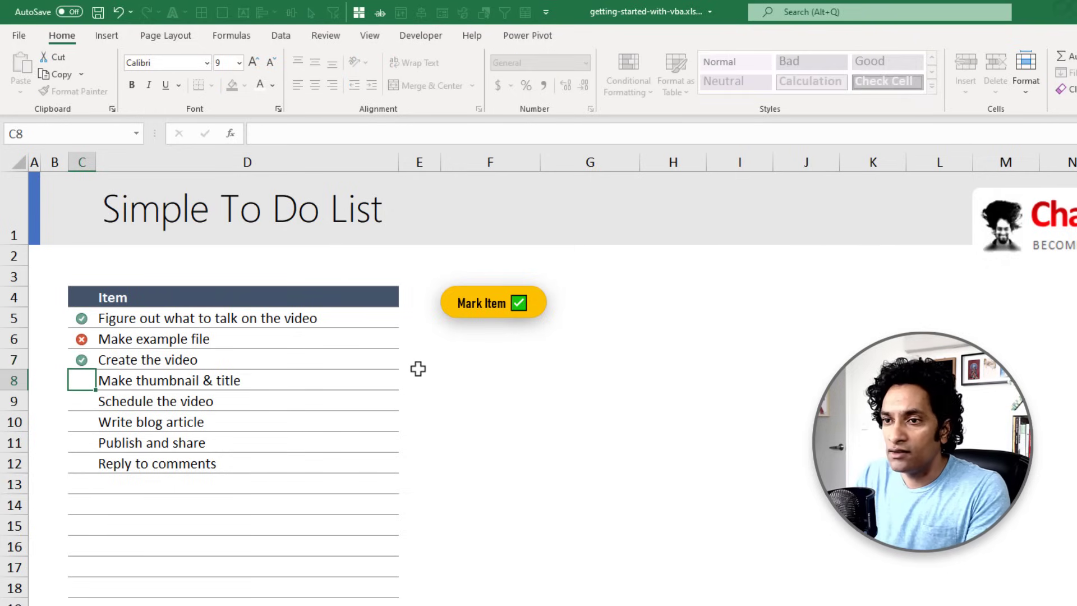
type("0")
key("Return")
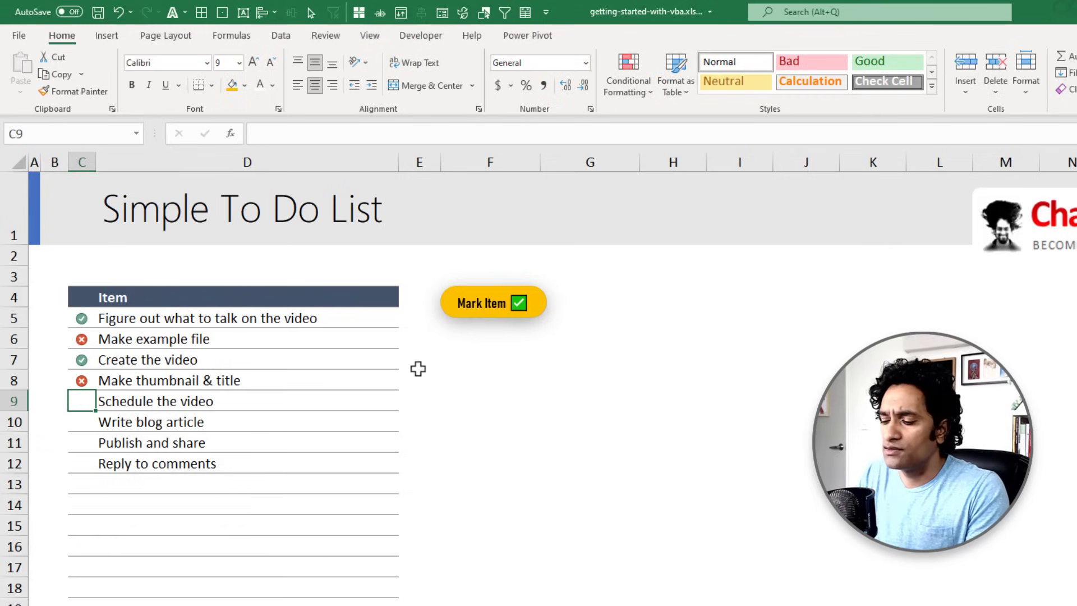
type("1")
key("Return")
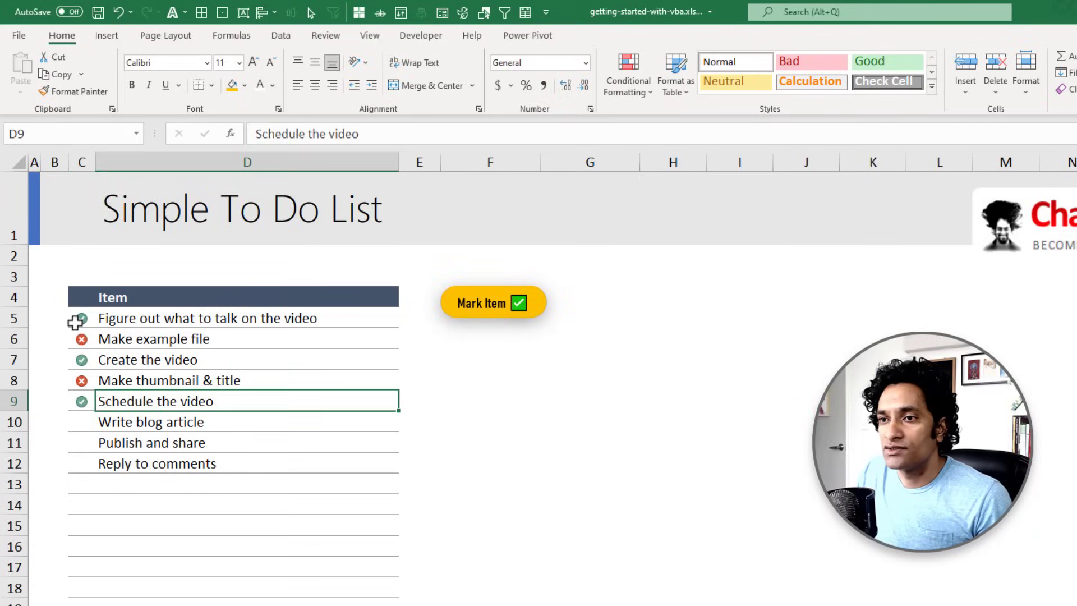
left_click_drag(77, 321, 82, 464)
key("Delete")
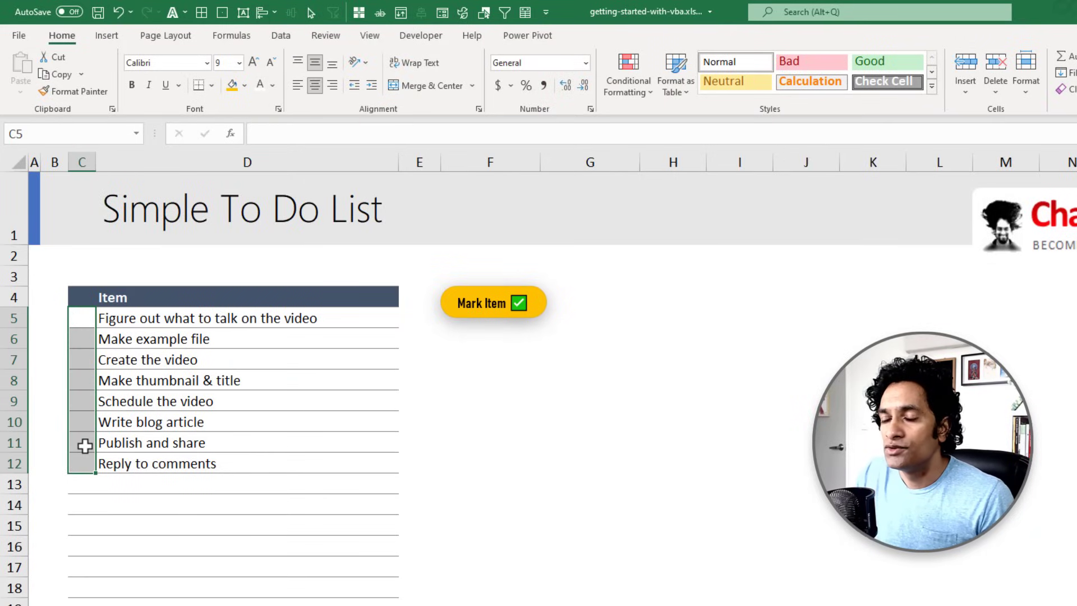
Show the Developer tab, then choose View Code from the Todo list sheet tab's menu.
left_click(586, 376)
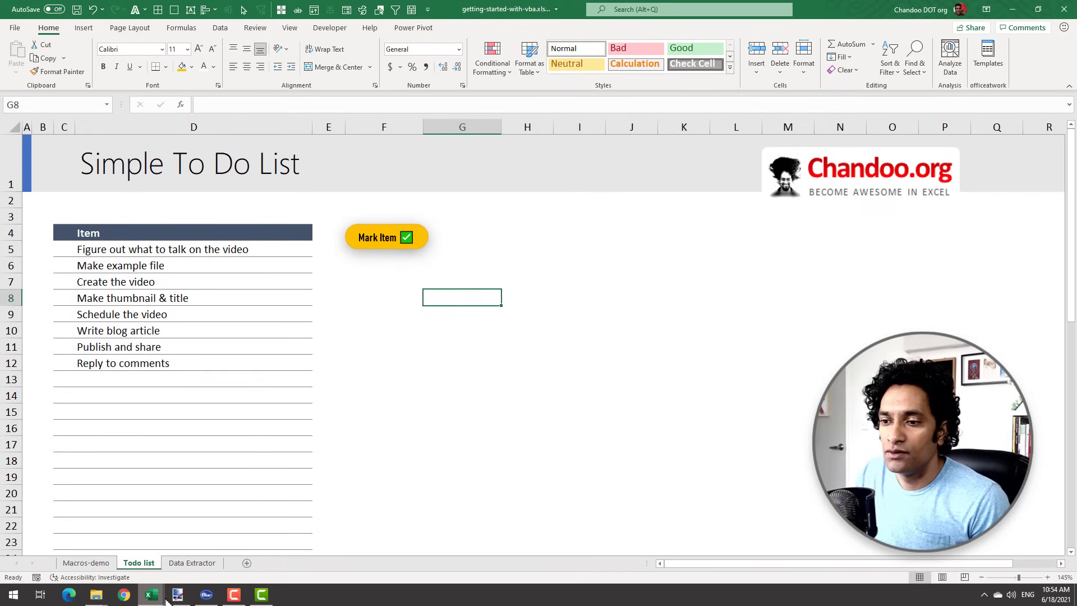
mouse_move(150, 595)
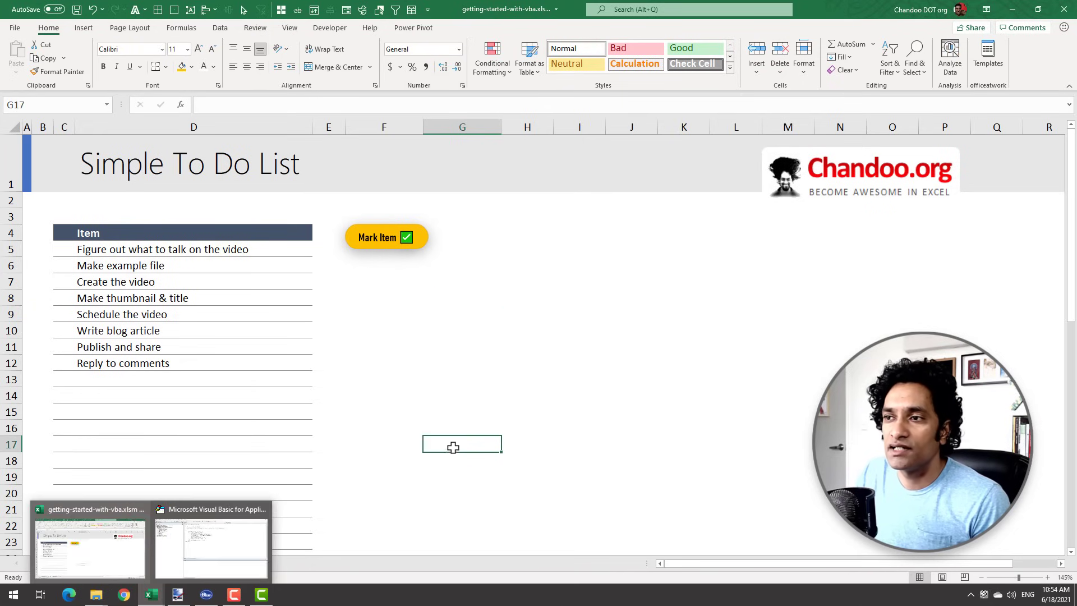
left_click(461, 444)
left_click(134, 282)
left_click(330, 28)
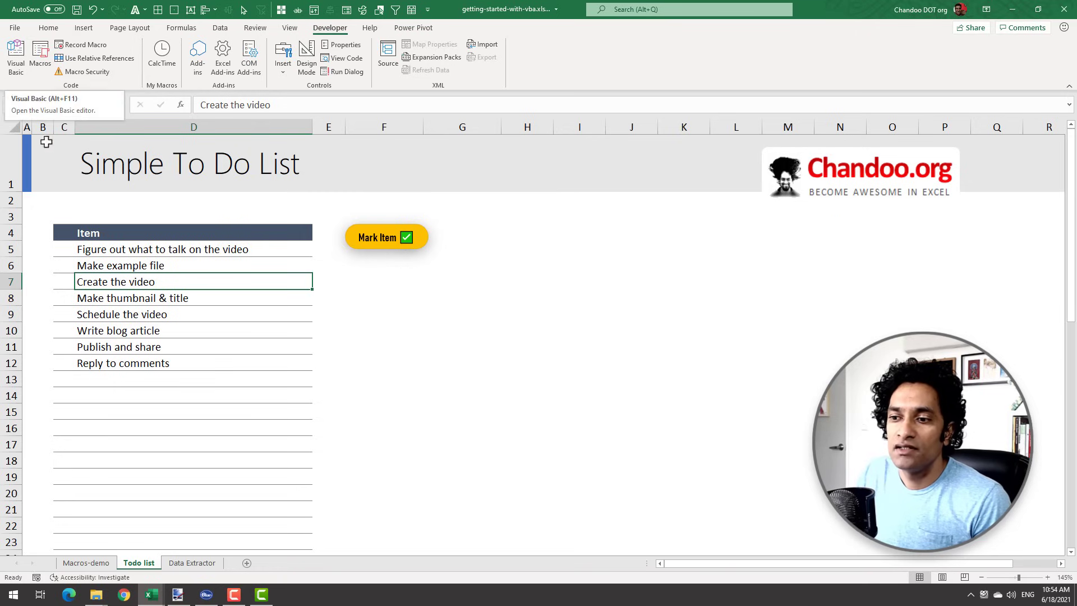
right_click(154, 566)
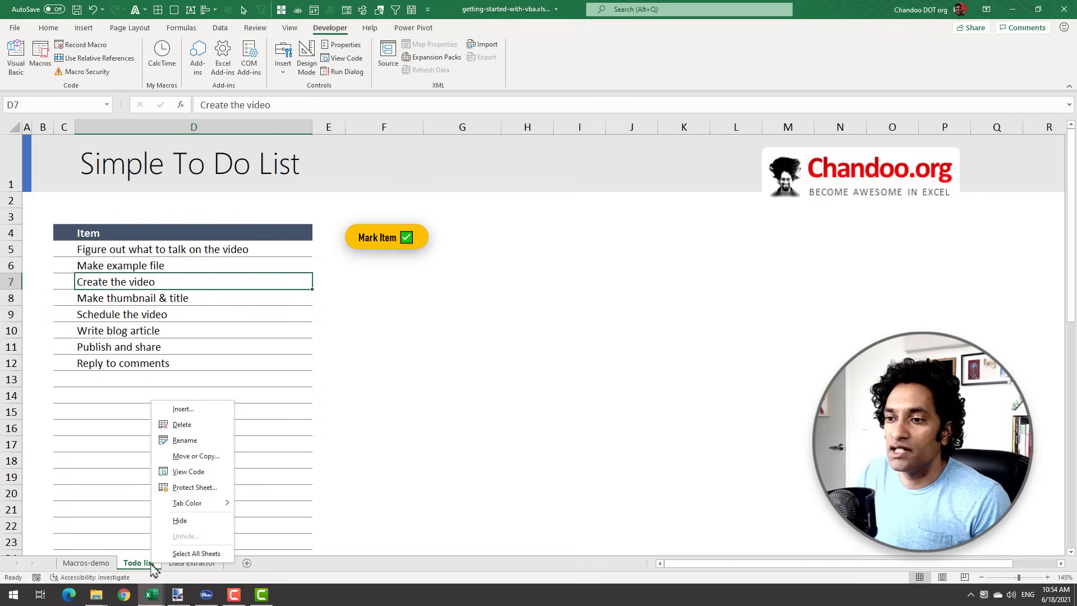
left_click(188, 471)
left_click(17, 57)
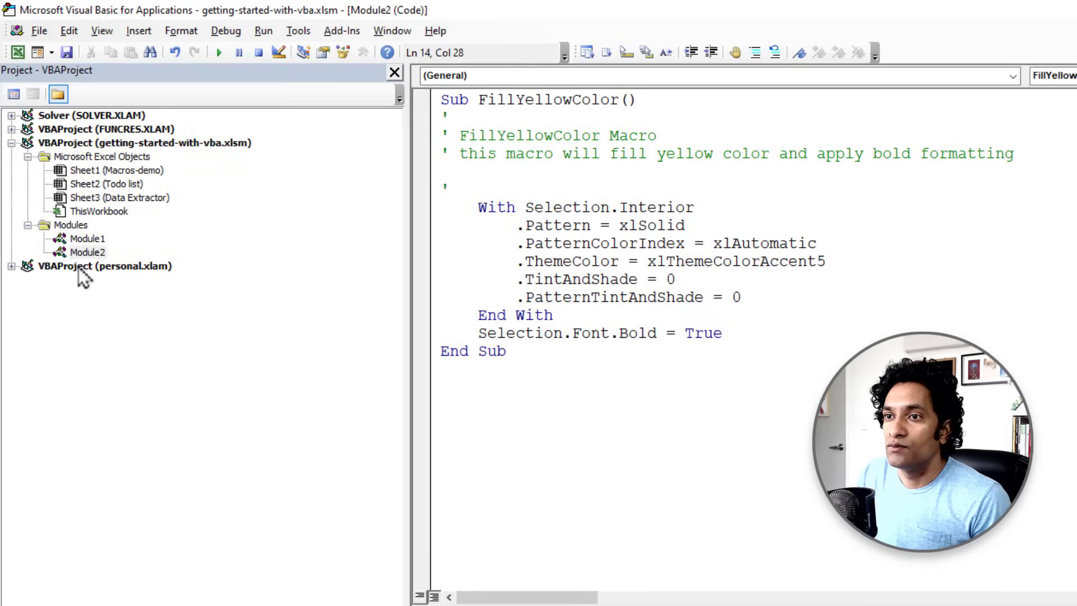
Insert Module3 from the Modules folder's right-click menu in the Project Explorer.
right_click(72, 217)
mouse_move(135, 317)
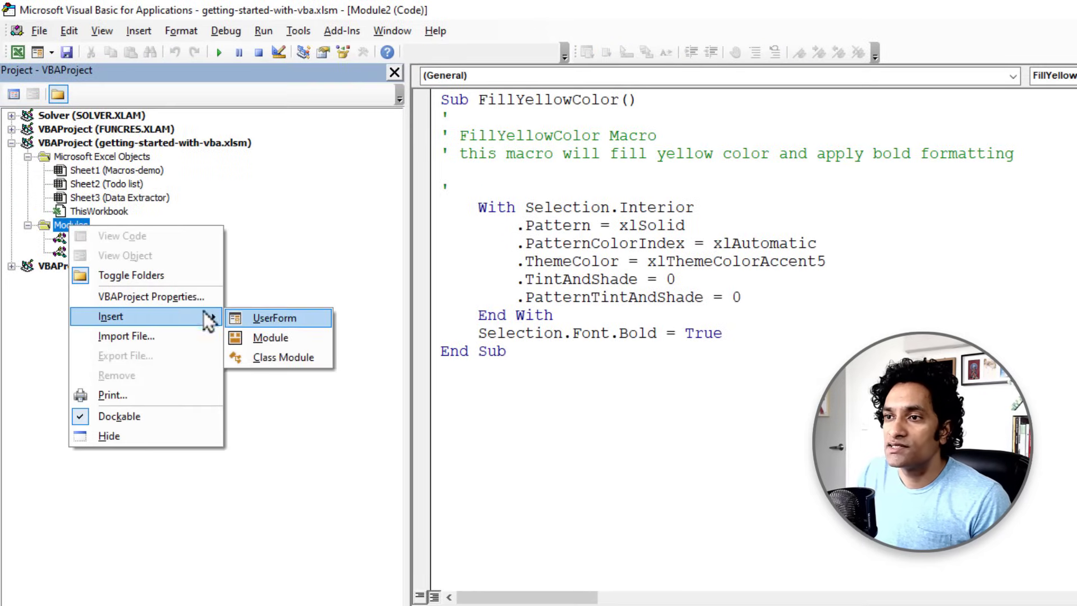
left_click(312, 250)
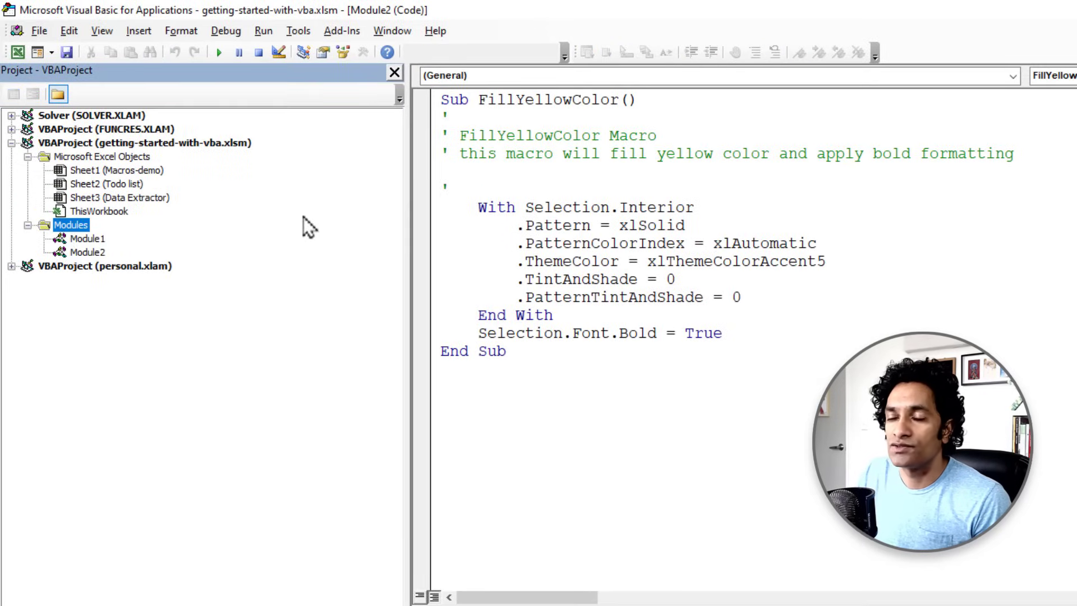
right_click(66, 235)
mouse_move(104, 317)
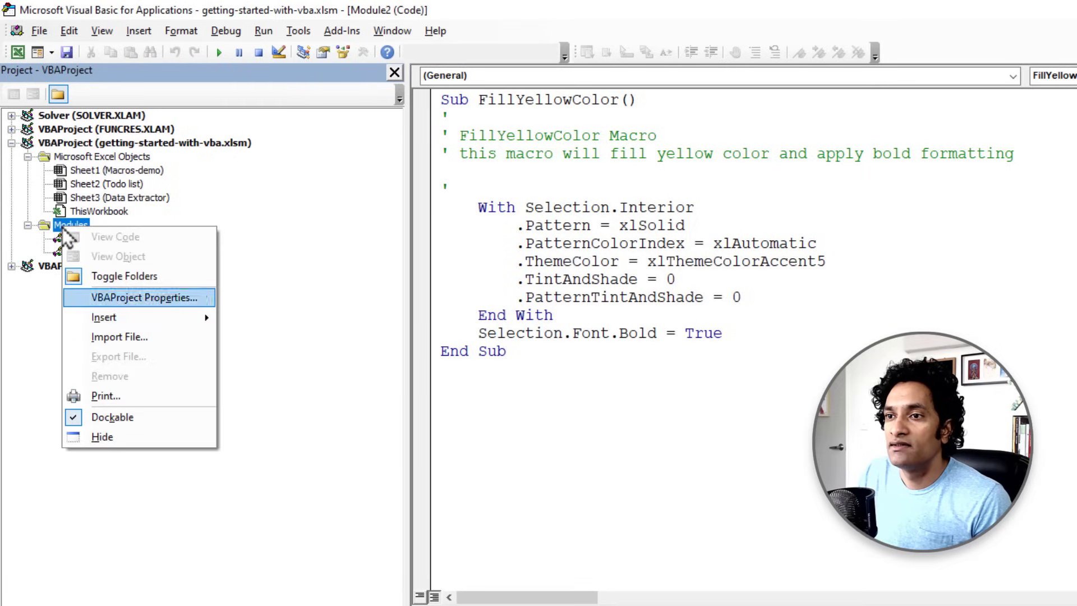
left_click(282, 341)
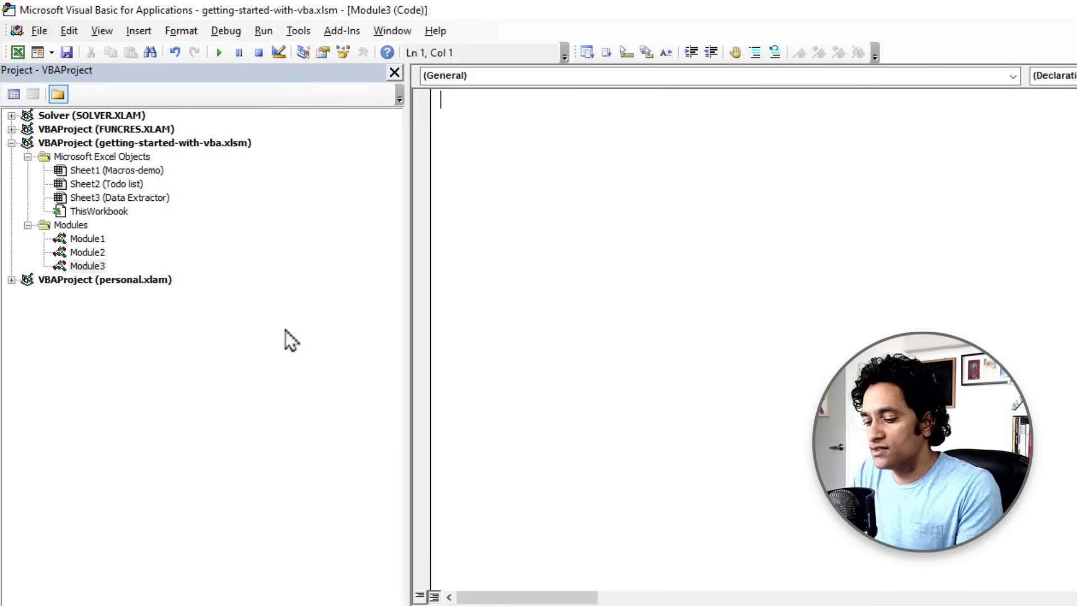
type("sub")
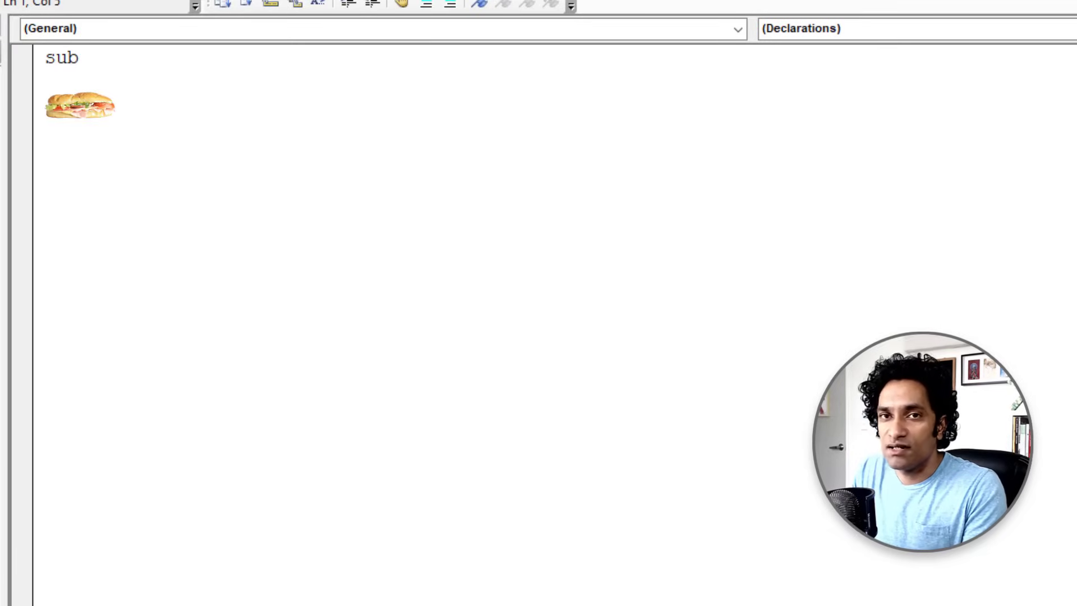
type(" Mark")
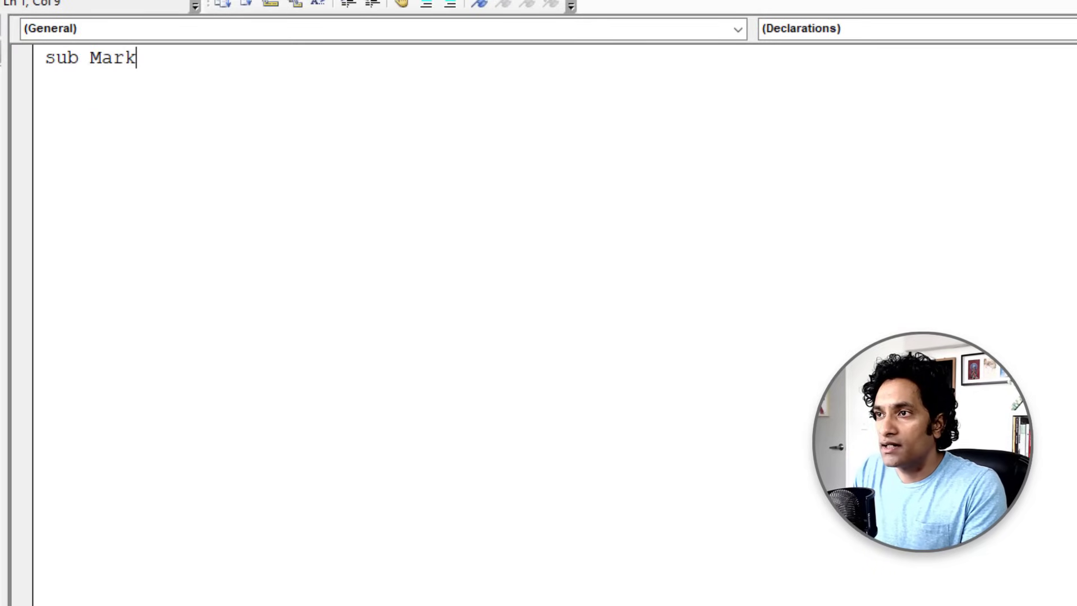
type("Item(")
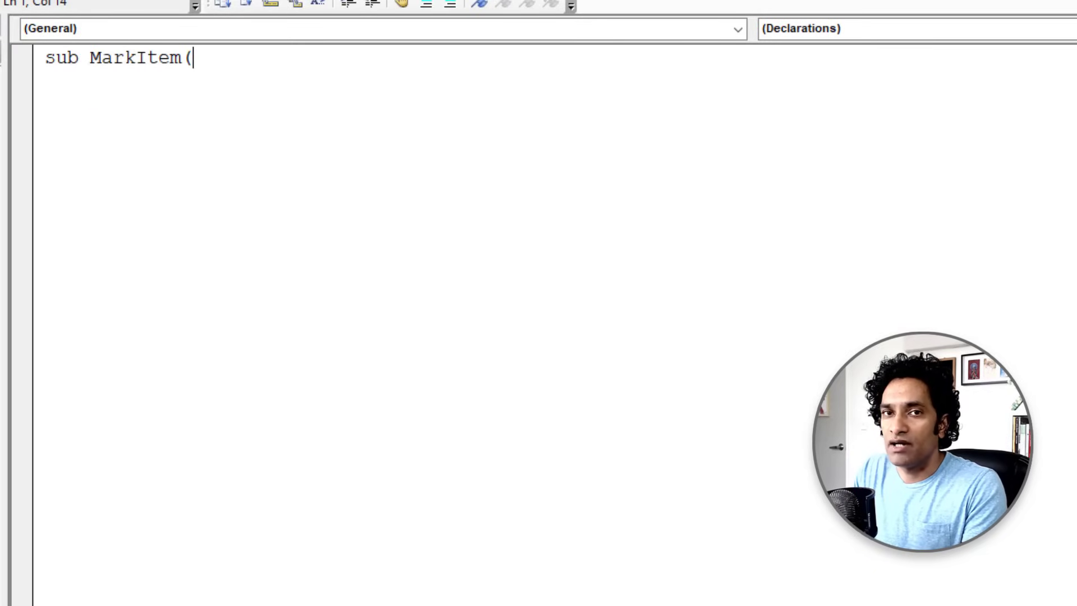
type(")")
Type Sub MarkItem() with a comment line and an ActiveCell.Offset(0,-1).Value = 1 body.
key("BackSpace")
key("BackSpace")
key("Return")
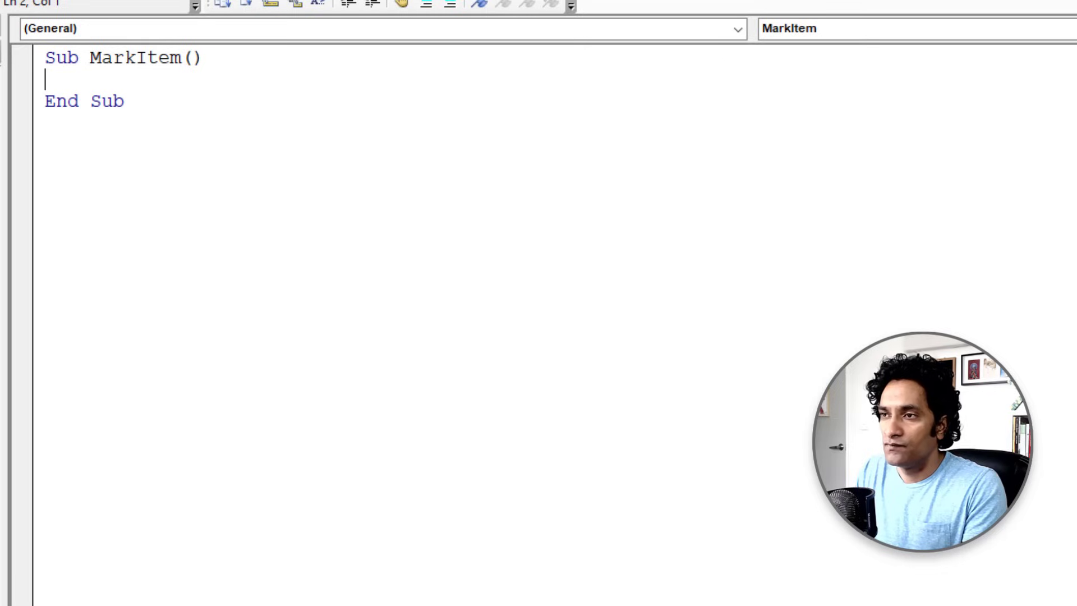
key("Tab")
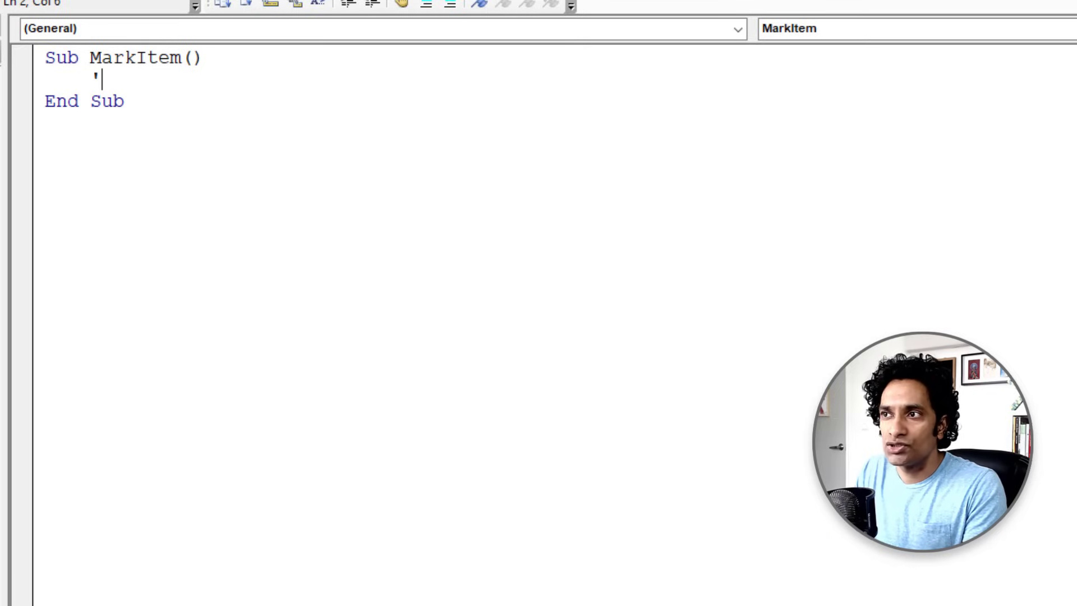
type("This macro will mark an item as done by placing 1 in the next cell")
key("Return")
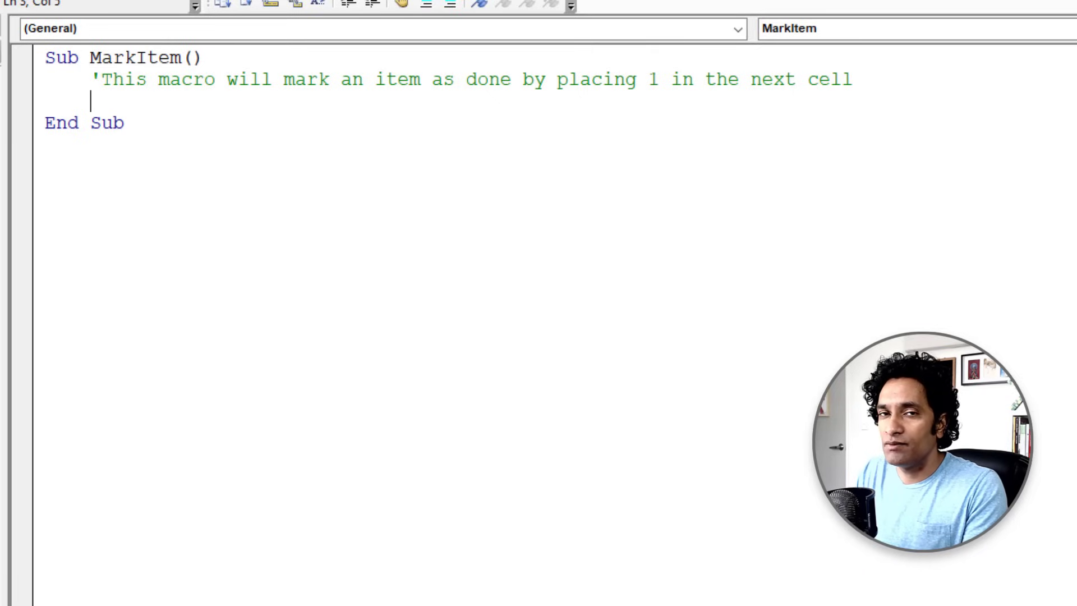
type("ac")
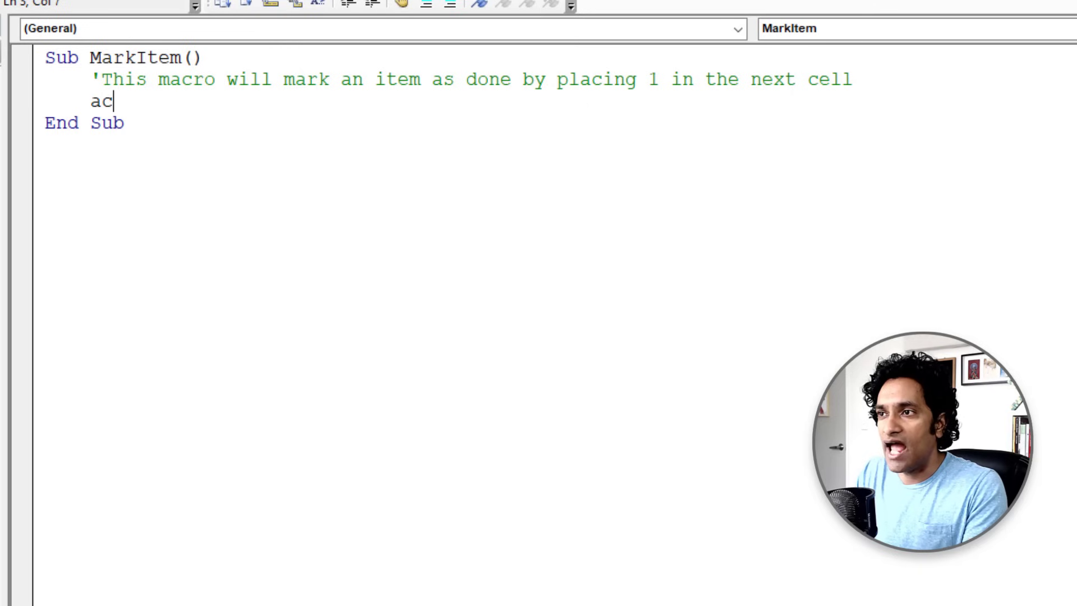
type("tivecel")
type("l")
type(".")
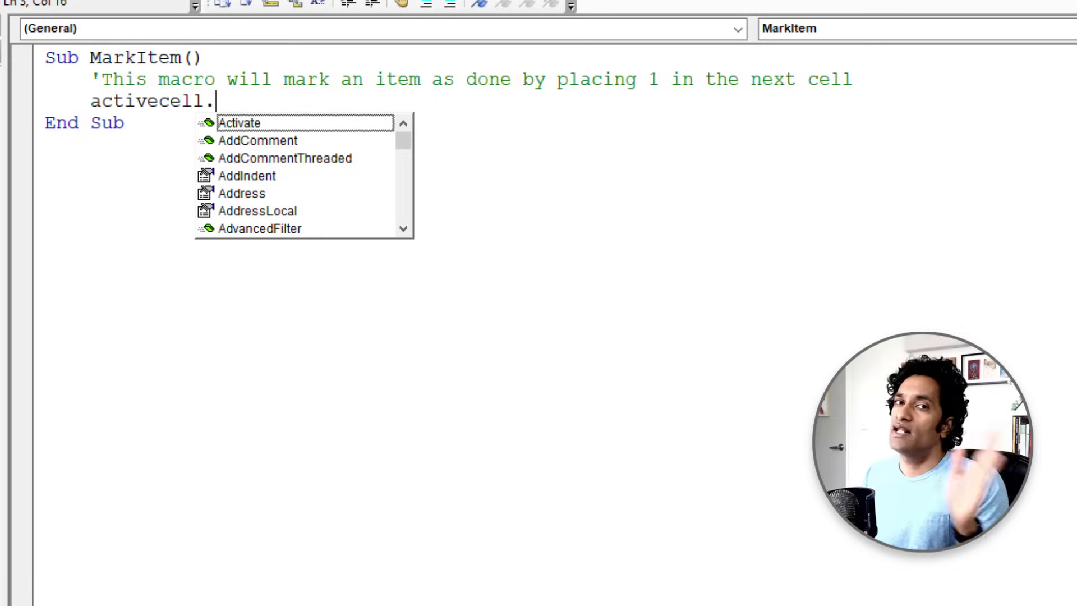
key("BackSpace")
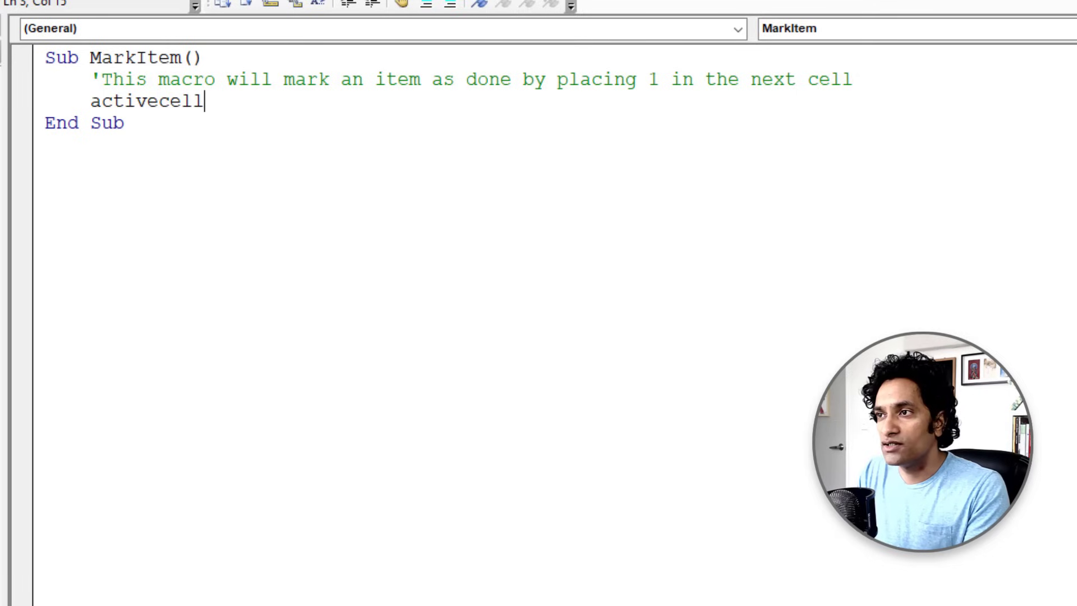
type(".of")
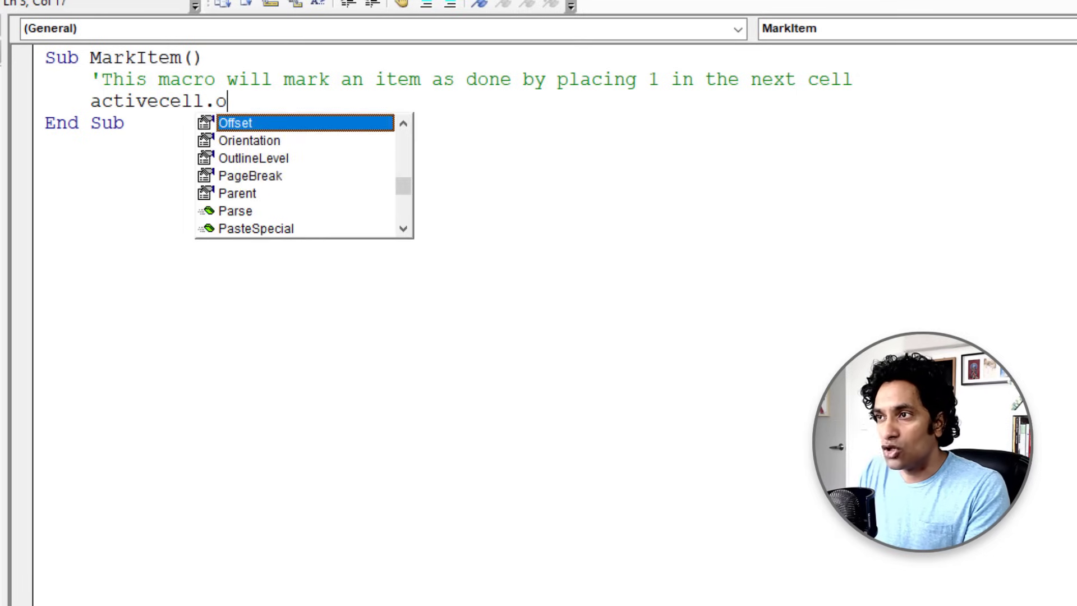
type("f")
key("Tab")
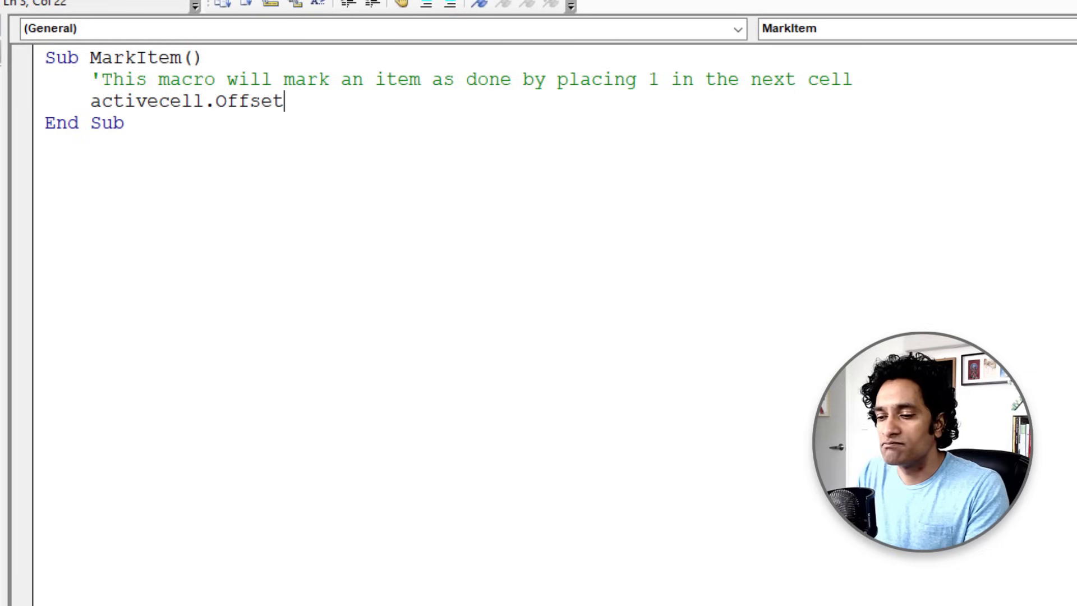
type("(")
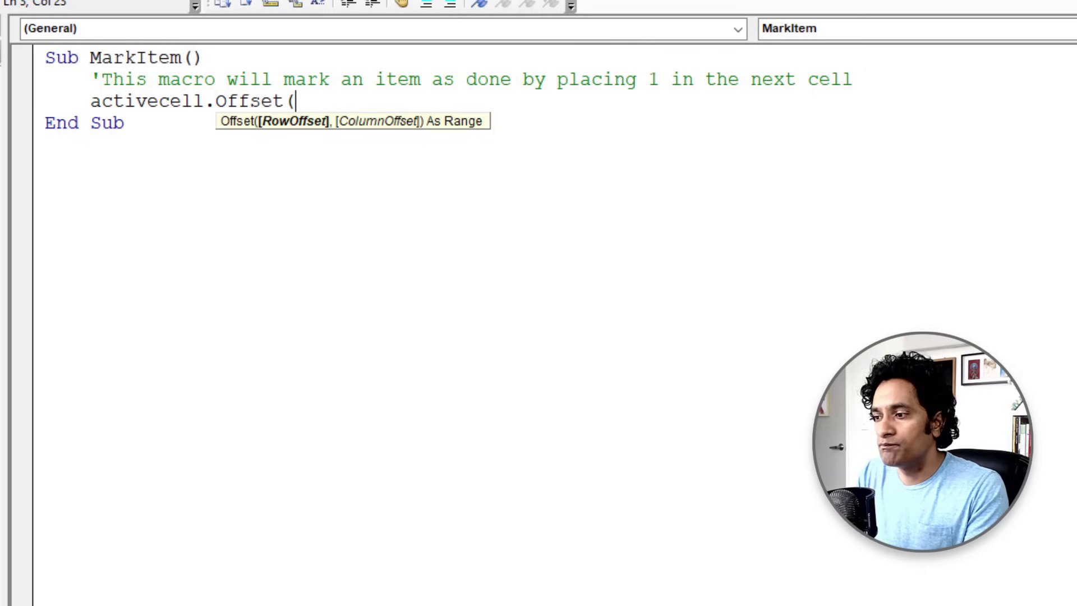
type("0,")
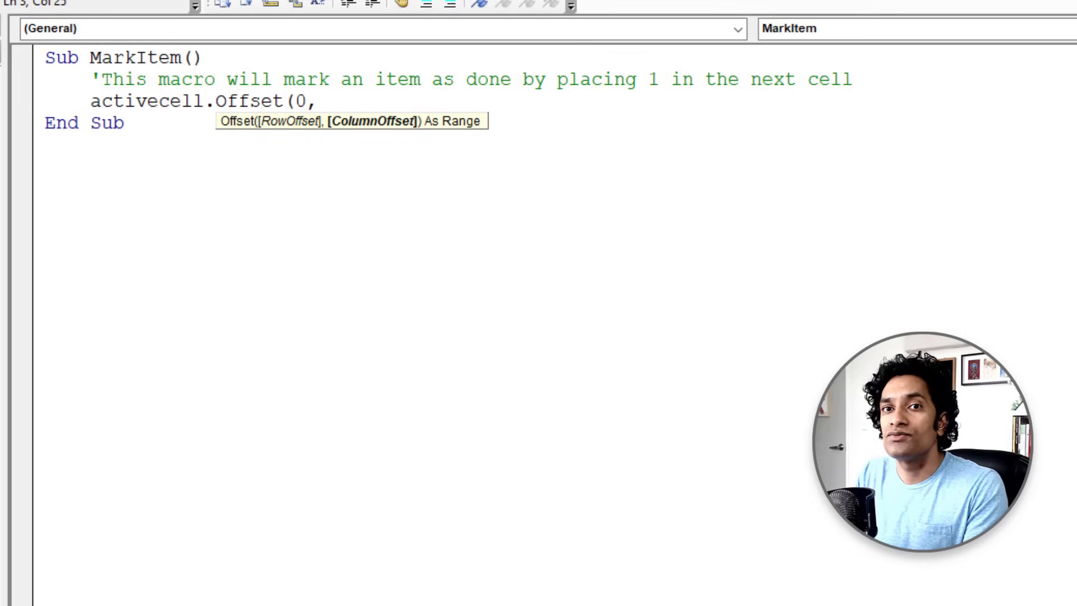
type("-1")
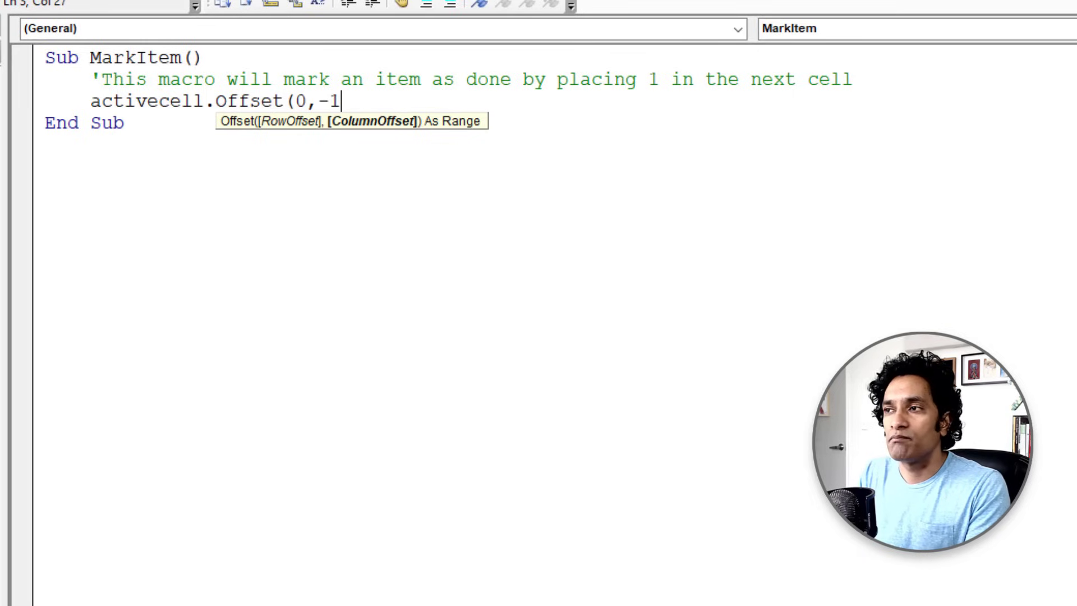
type(")")
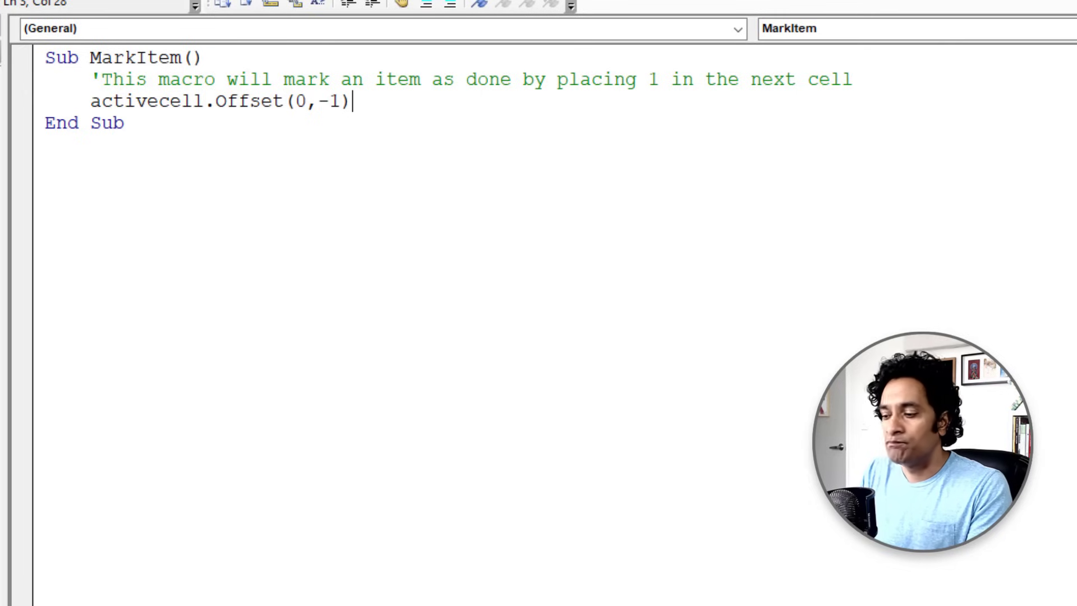
type(".value ")
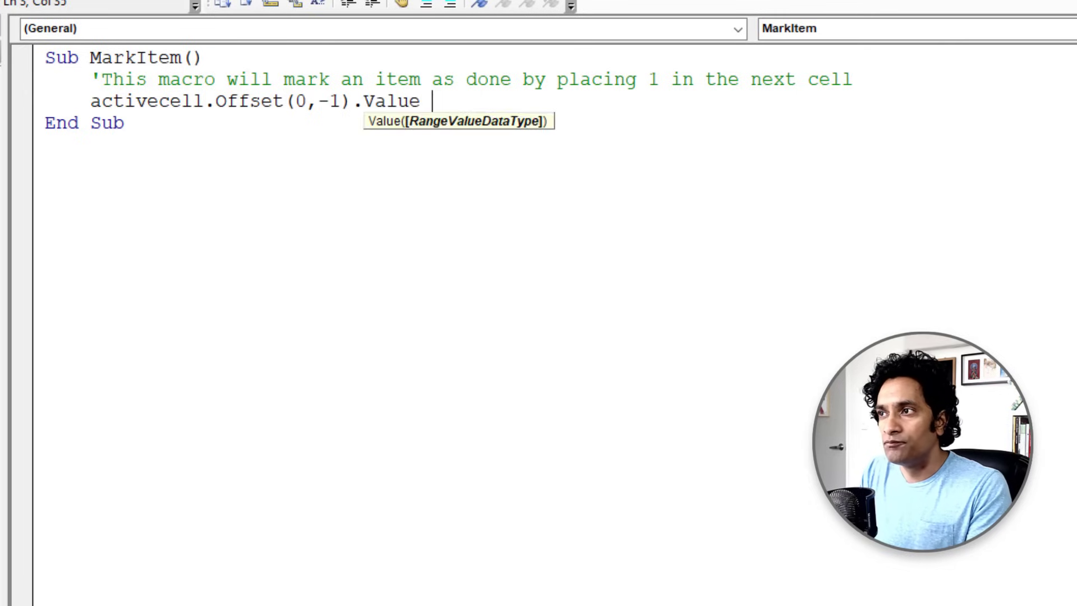
type("= 1")
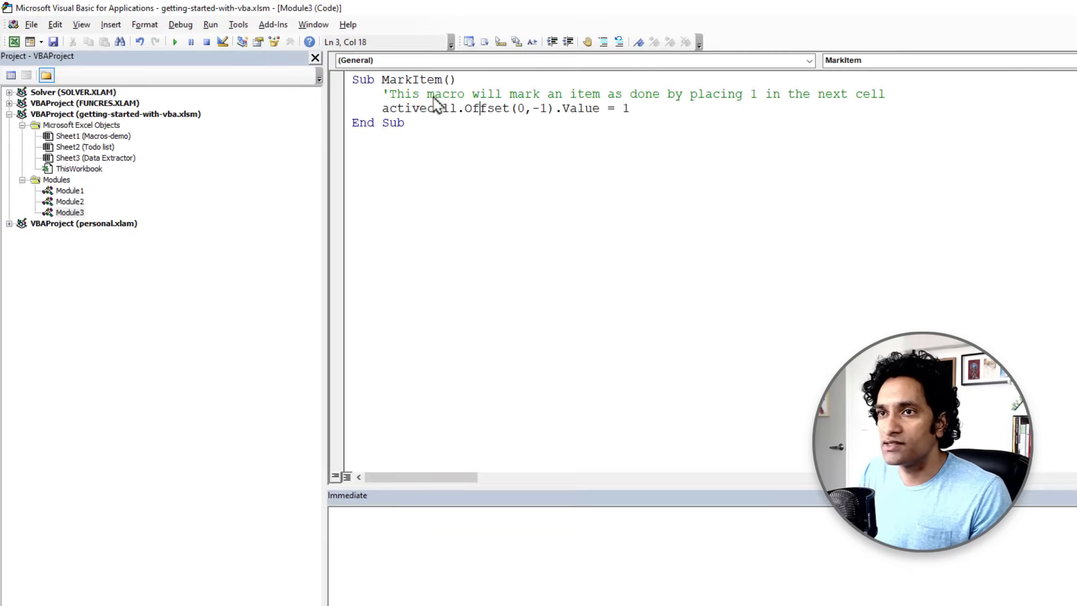
Save the macro, then draw a rounded-rectangle button labelled Place 1 over cell F7.
left_click(54, 42)
key("alt+F11")
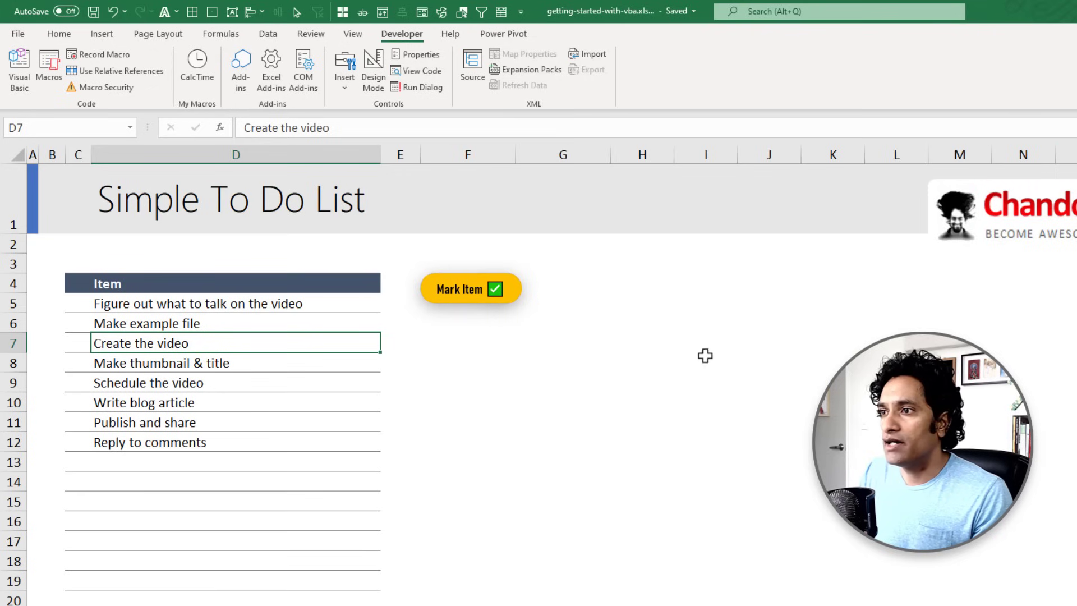
left_click(485, 346)
left_click(59, 35)
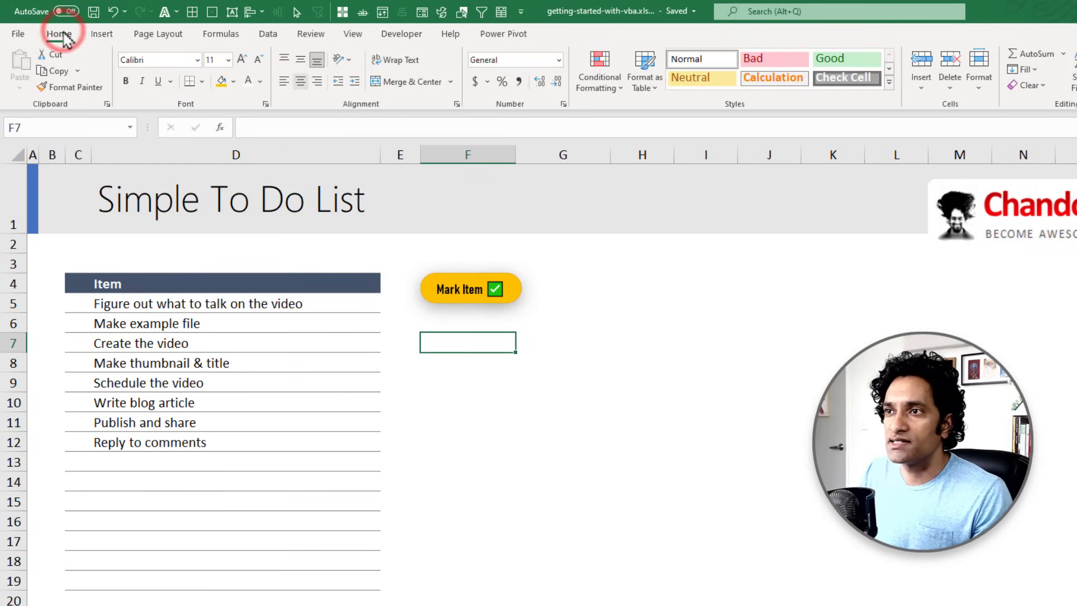
left_click(102, 34)
left_click(190, 71)
left_click(252, 125)
left_click_drag(434, 335, 508, 352)
type("Place 1")
left_click(59, 33)
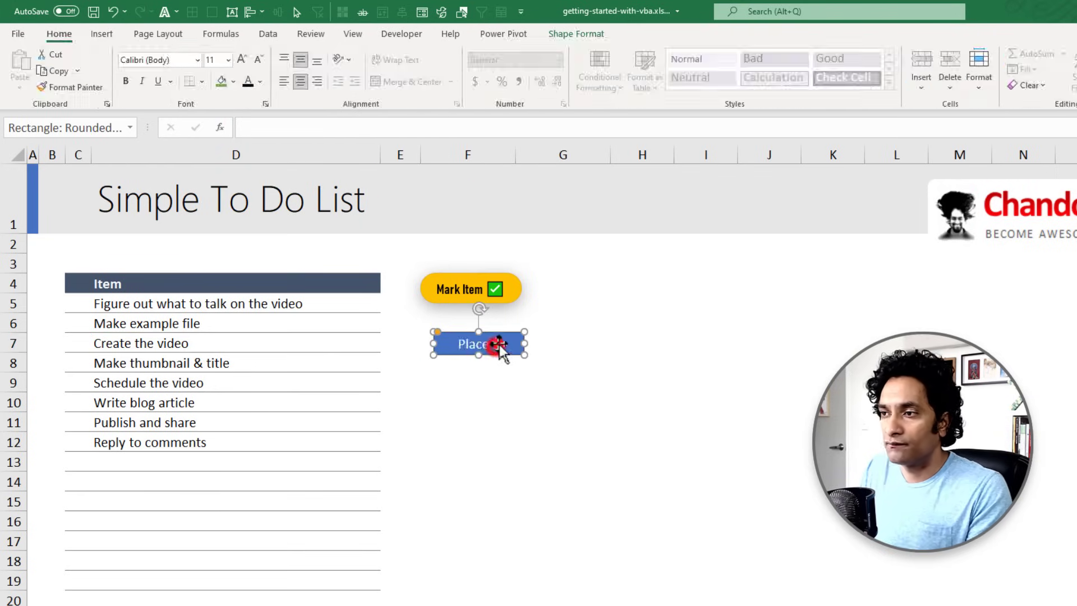
Assign the MarkItem macro to the Place 1 shape.
right_click(509, 337)
left_click(562, 589)
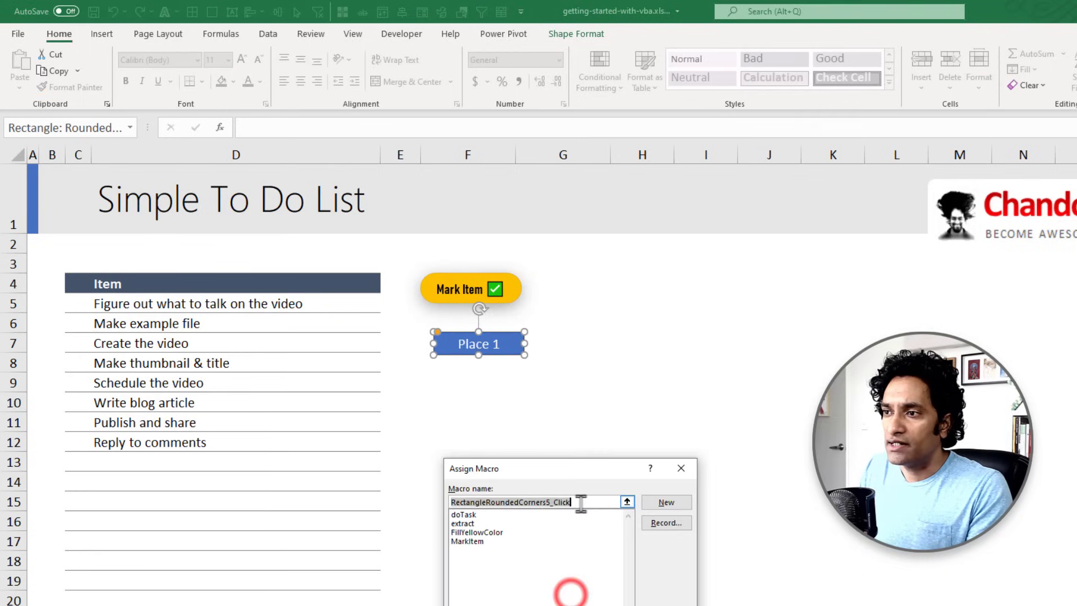
left_click_drag(586, 471, 701, 181)
left_click(582, 250)
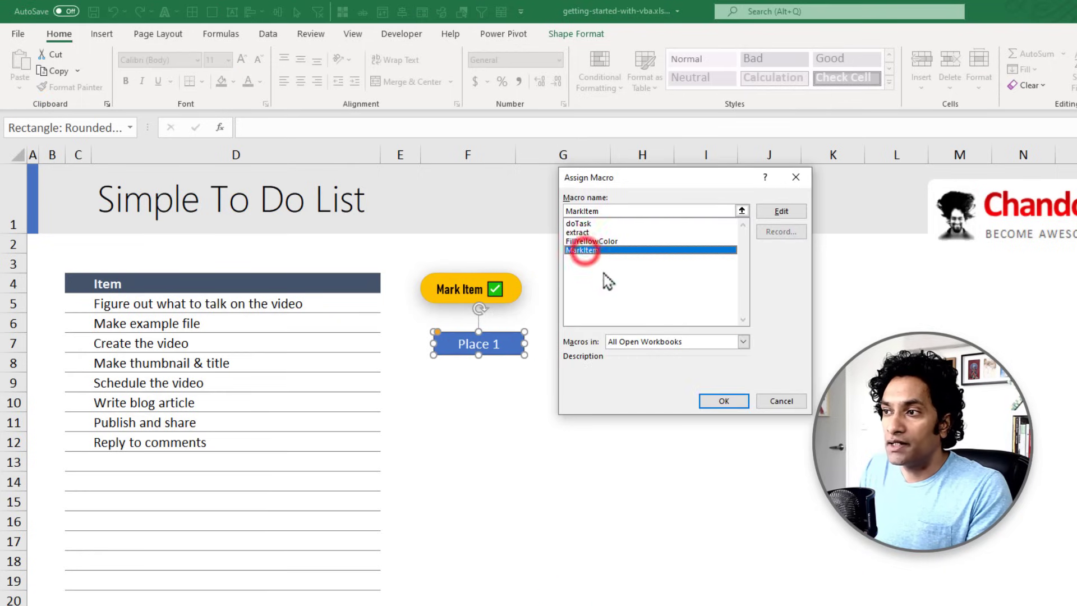
left_click(720, 404)
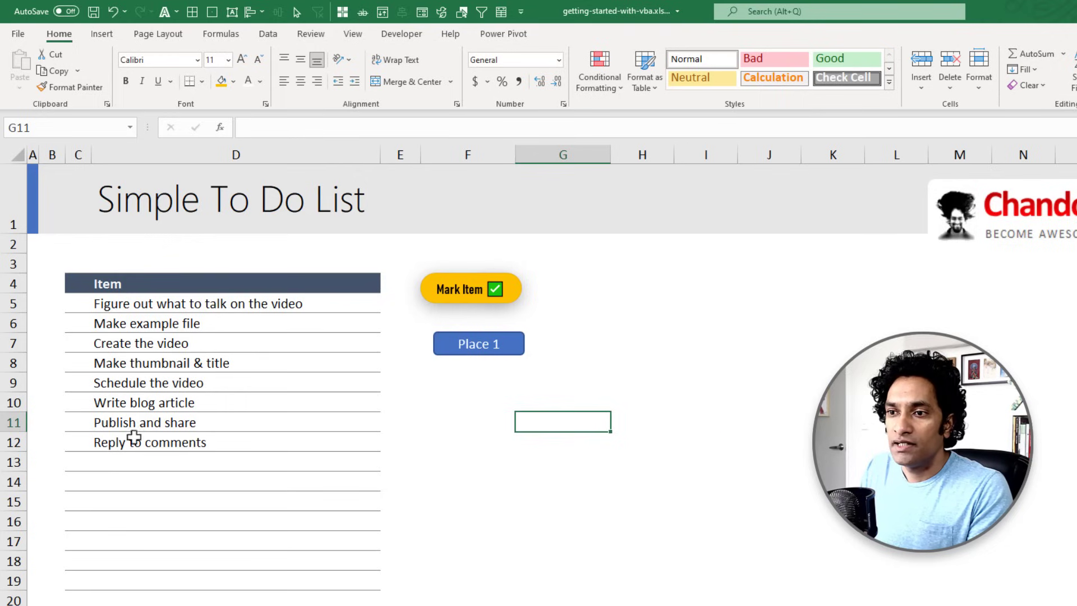
Run Place 1 on Reply to comments (D12) so it gets a green check.
left_click(108, 440)
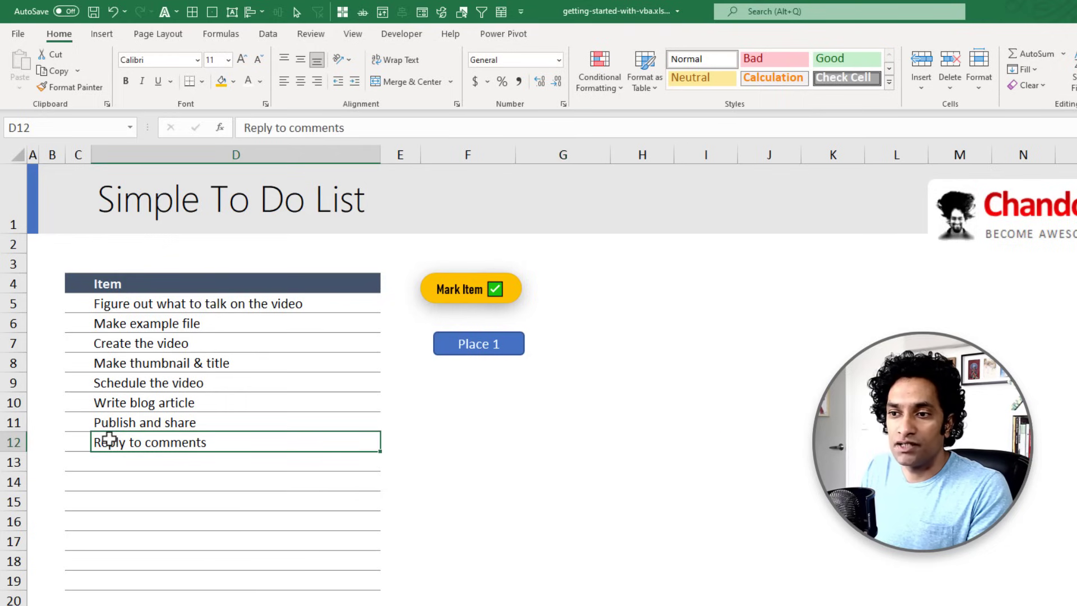
left_click(505, 345)
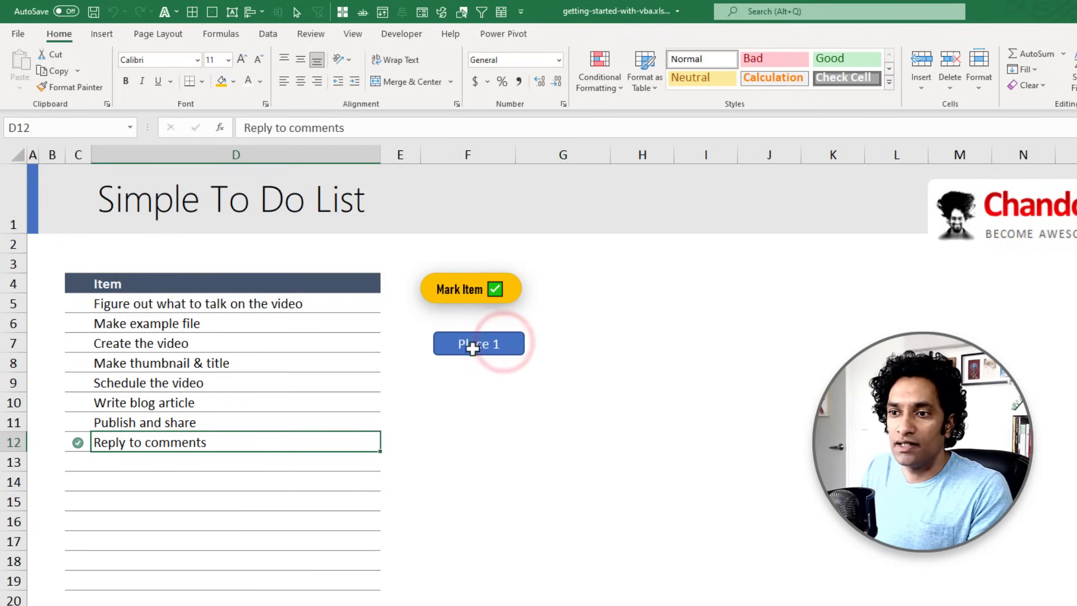
left_click(77, 441)
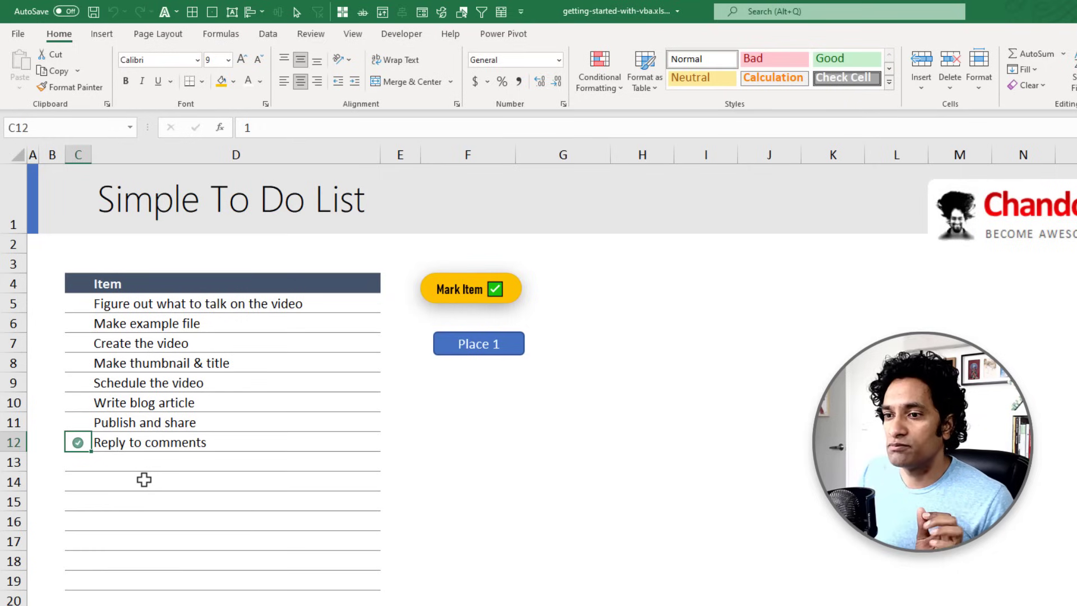
Run Place 1 on empty row 14, placing 1 beside it, then reselect Reply to comments.
left_click(144, 480)
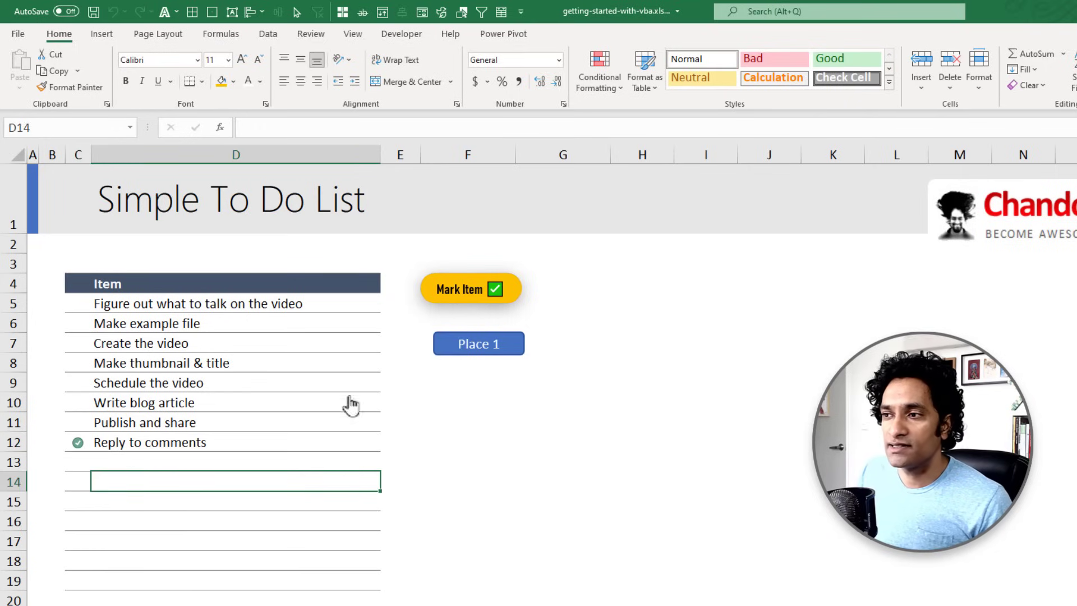
left_click(482, 343)
left_click(77, 480)
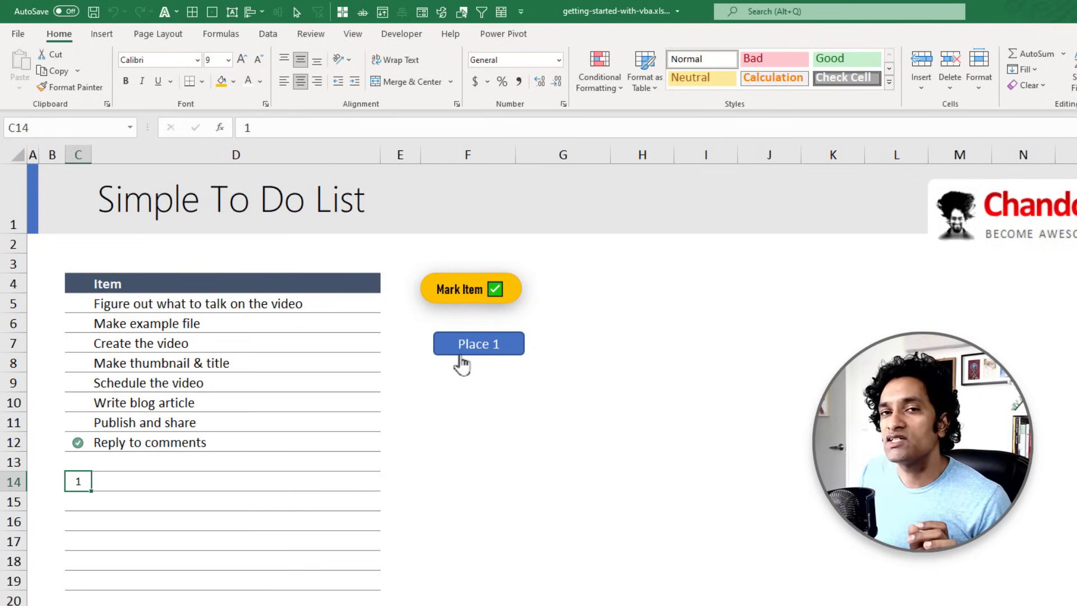
left_click(109, 442)
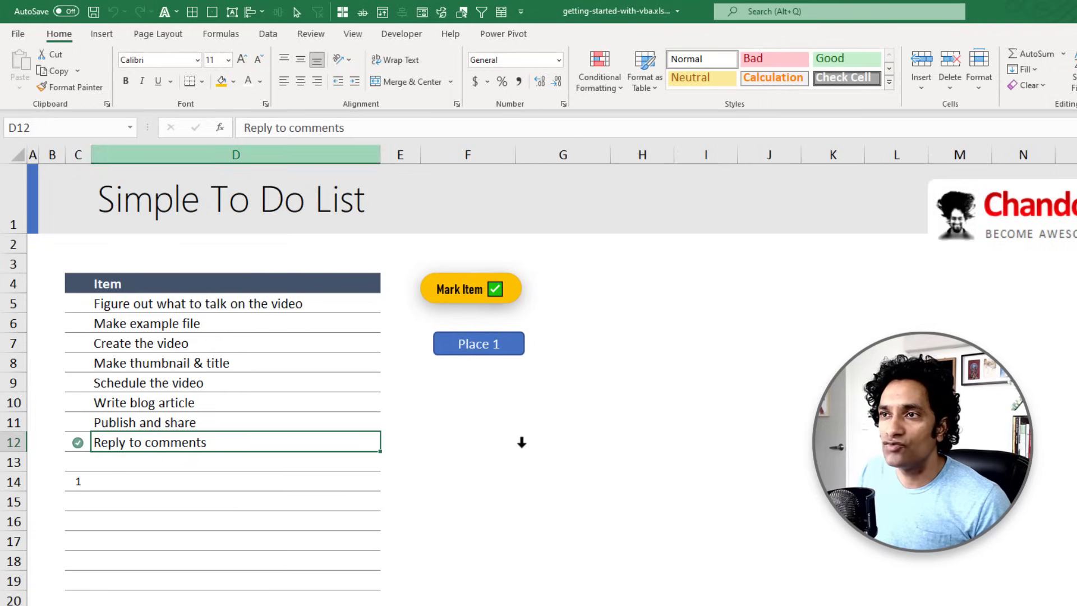
Insert a blank line above the ActiveCell.Offset(0, -1).Value = 1 line in MarkItem.
key("alt+F11")
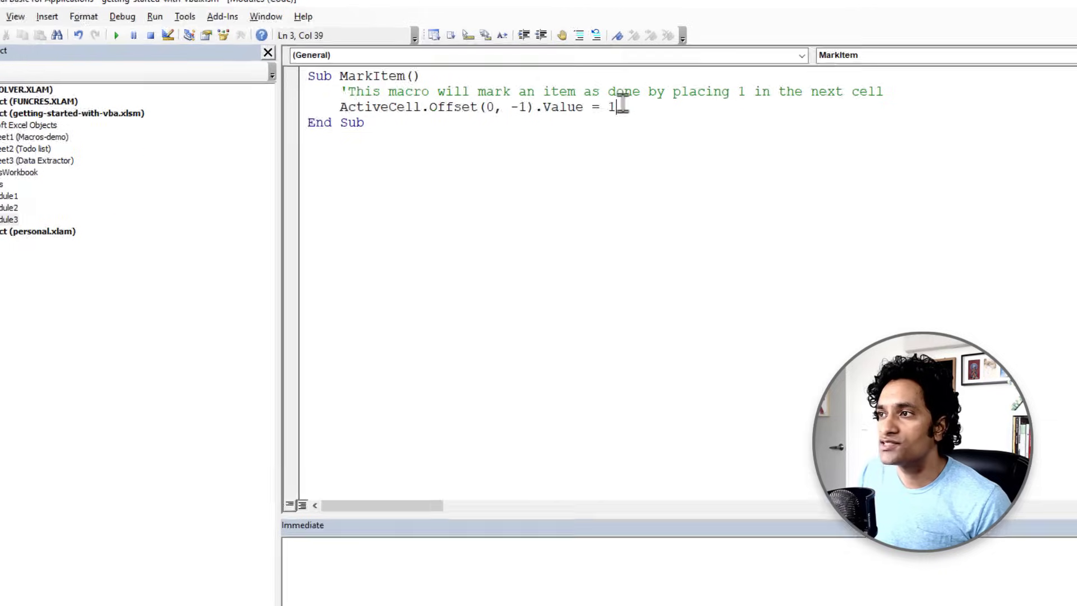
left_click_drag(87, 98, 521, 99)
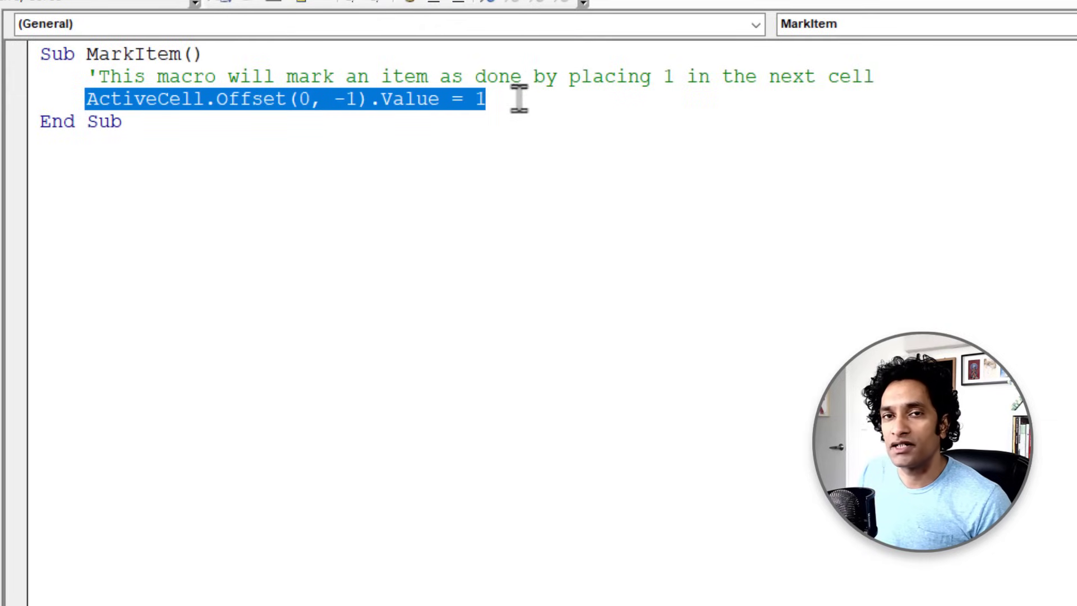
left_click(545, 101)
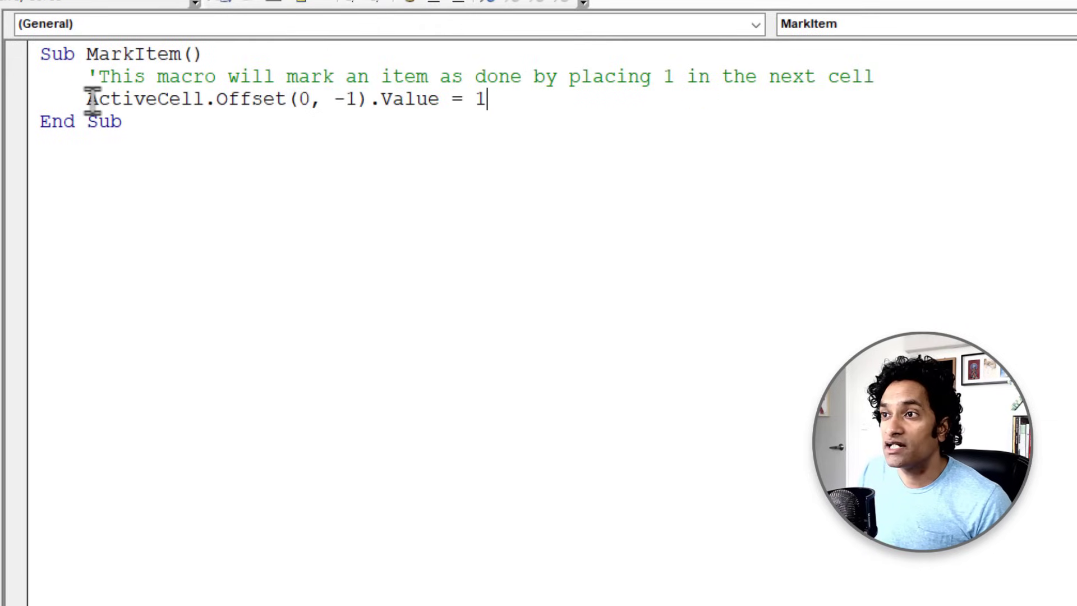
left_click_drag(87, 101, 204, 102)
key("Home")
key("Return")
key("Up")
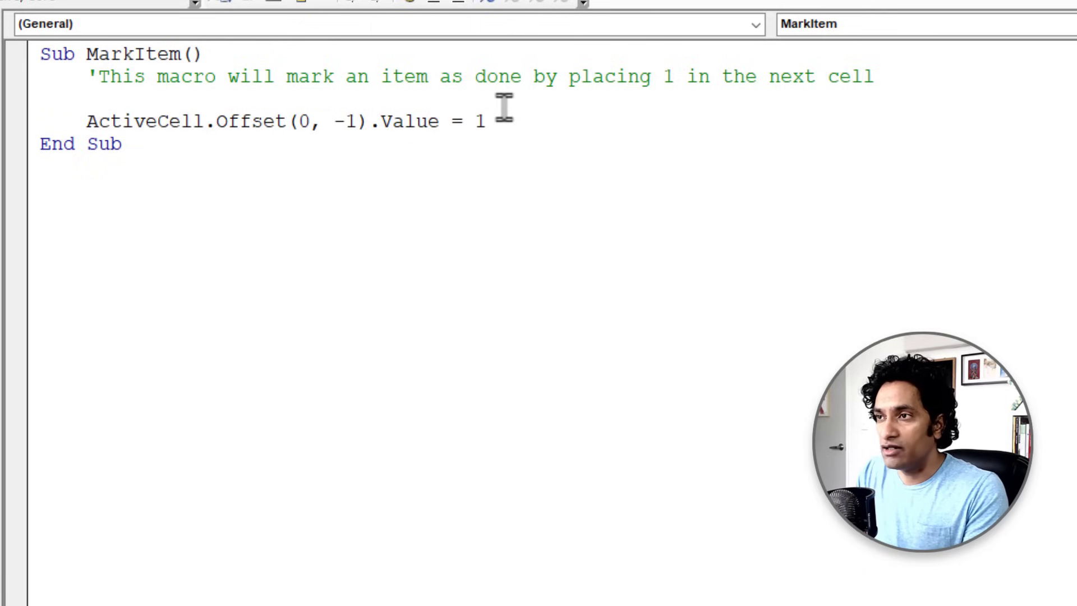
type("if activ")
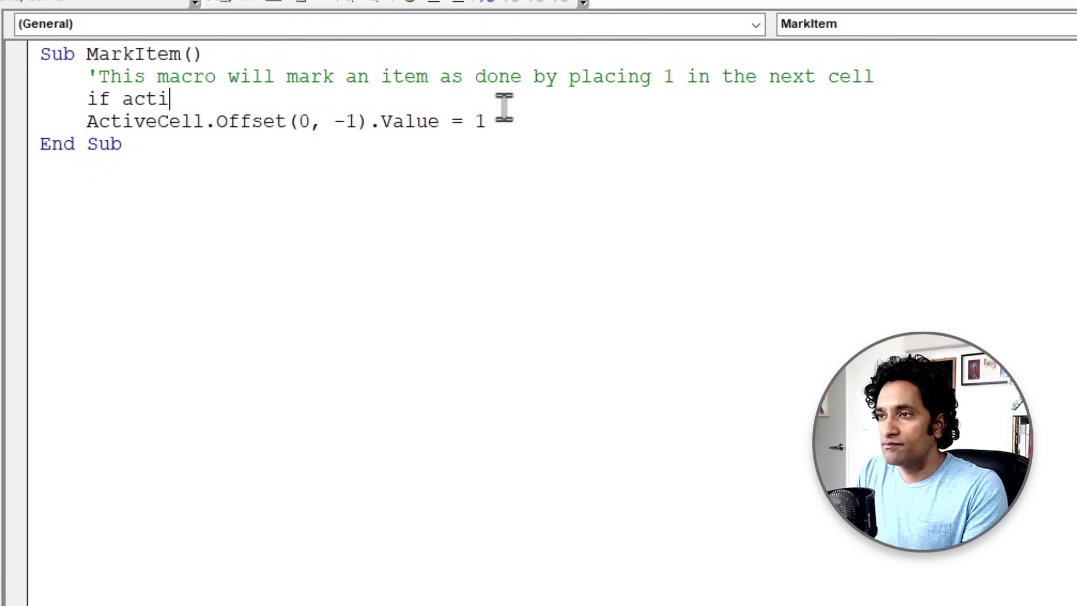
type("ecell.va")
Wrap the Offset line in If ActiveCell.Value <> "" Then … End If.
key("Tab")
type("<>\"\"")
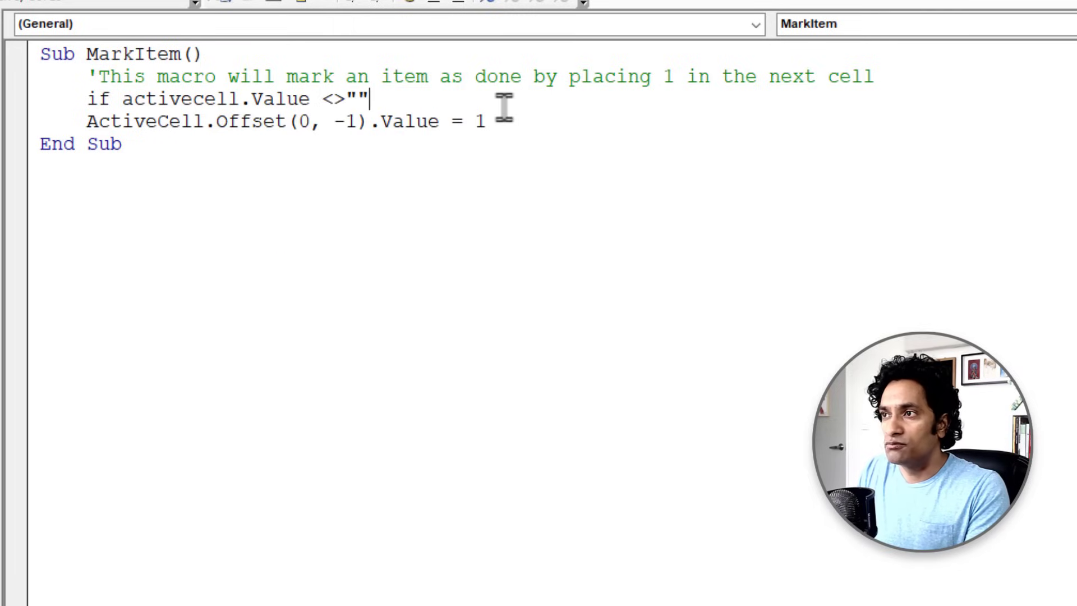
type(" then")
key("Down")
key("Tab")
key("Return")
key("BackSpace")
type("end if")
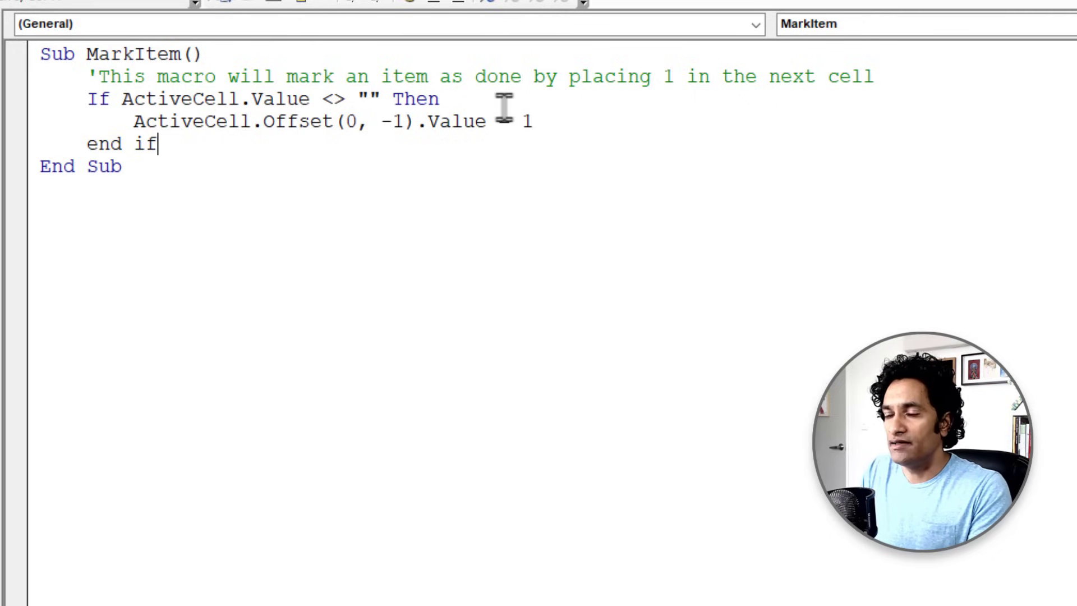
key("Up")
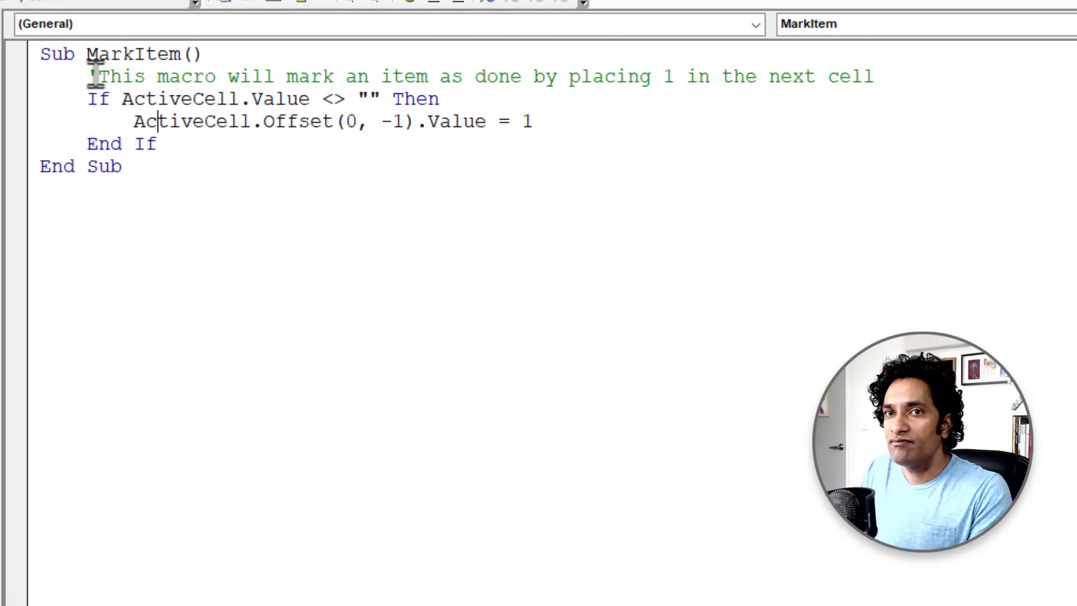
Highlight the closing End If and End Sub lines to explain the block structure.
left_click_drag(156, 144, 88, 144)
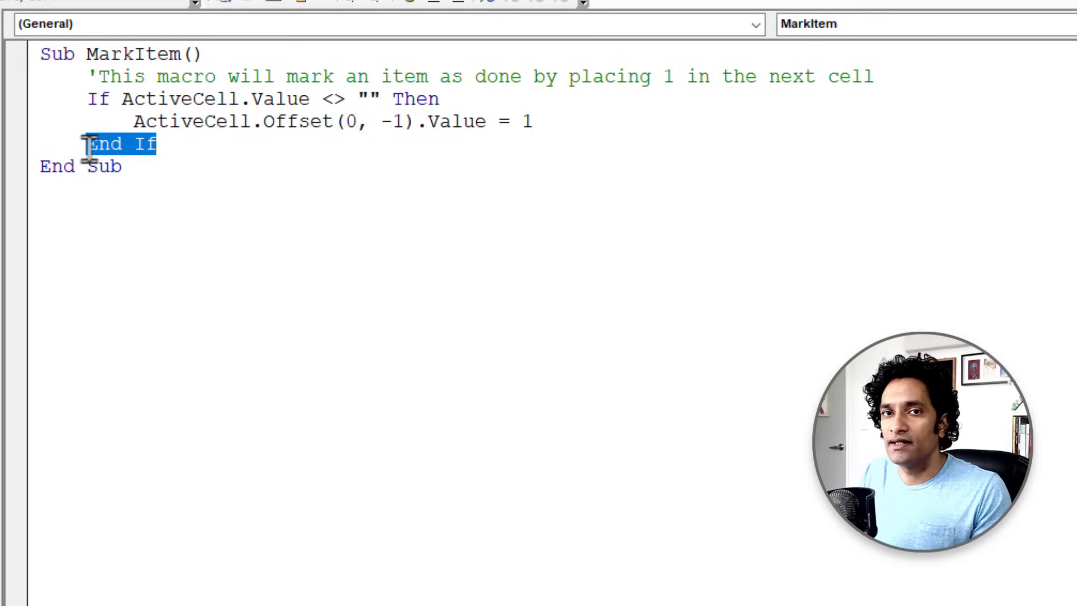
left_click(187, 144)
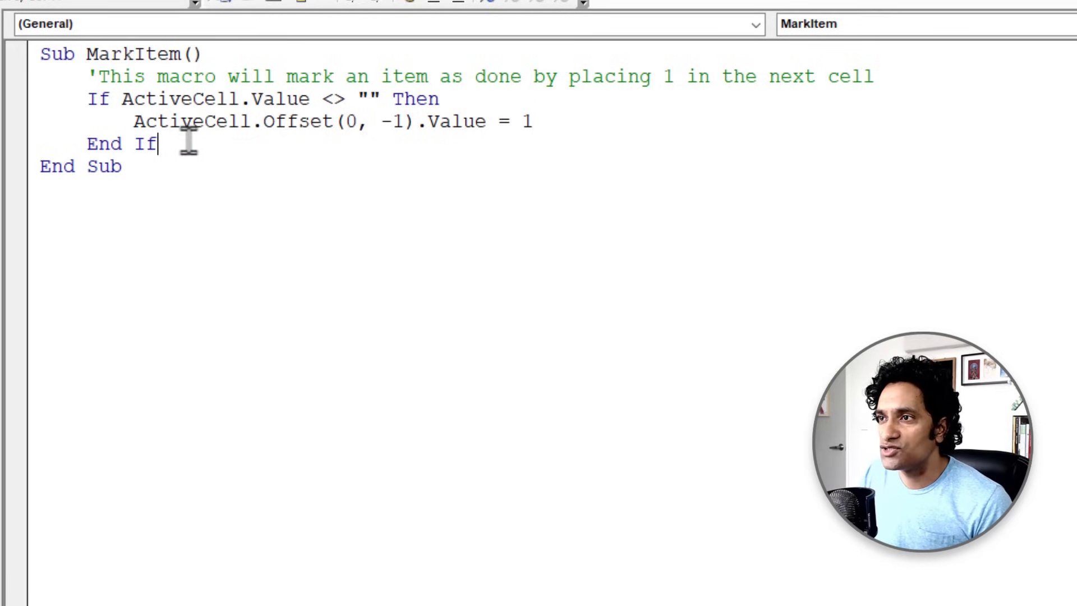
left_click_drag(88, 143, 145, 143)
left_click_drag(40, 54, 76, 54)
left_click_drag(41, 166, 123, 166)
left_click(152, 173)
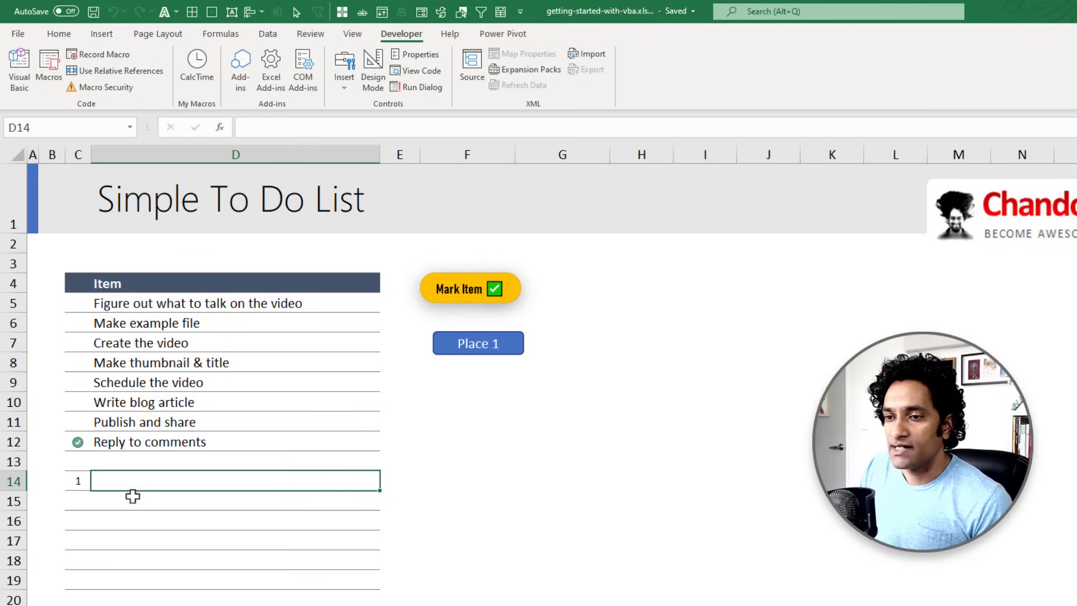
Run Place 1 on empty D15, leaving it unmarked, then on Write blog article in D10.
left_click(120, 501)
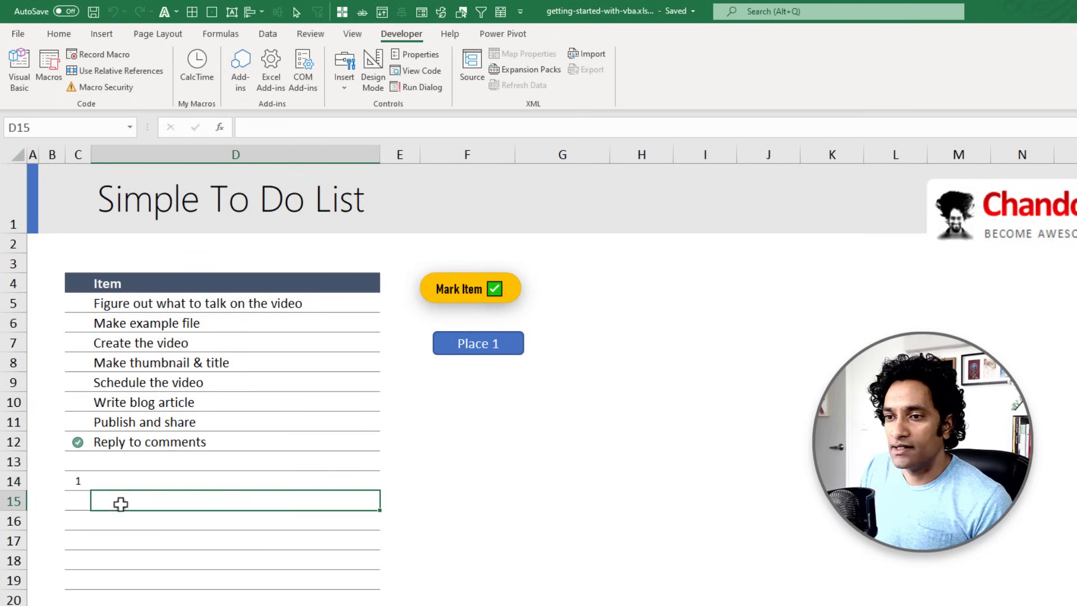
left_click(477, 343)
left_click(141, 401)
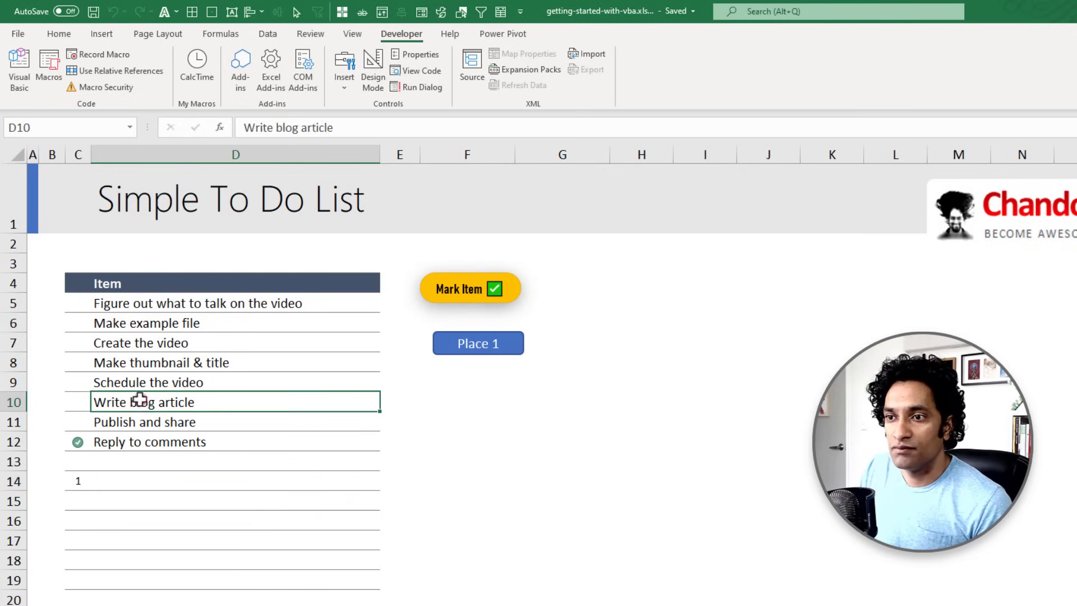
left_click(492, 343)
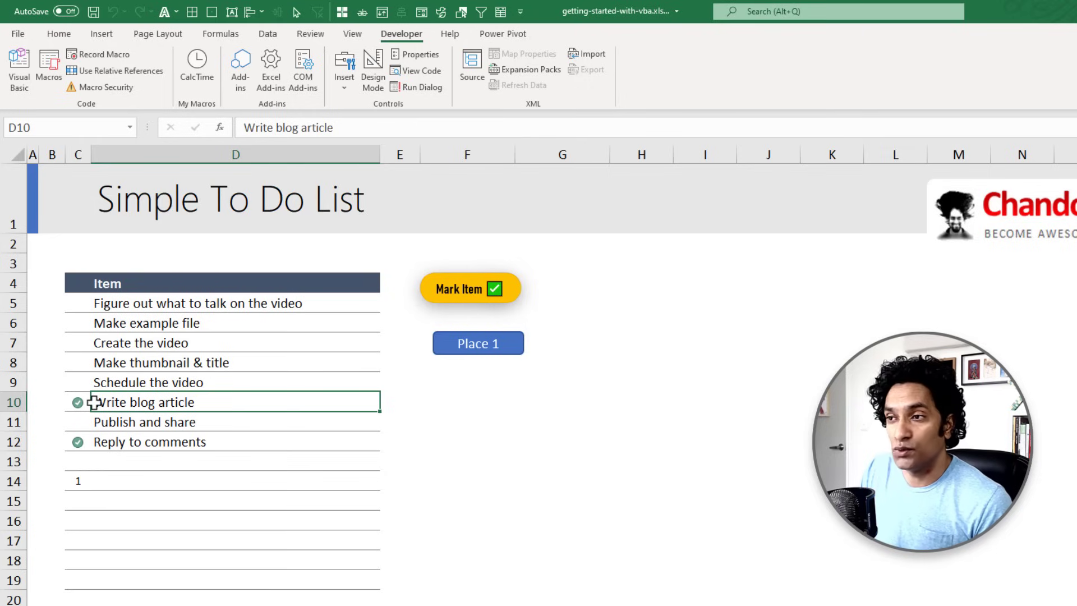
Review the MarkItem line that places 1, highlighting its reference to the left cell.
key("alt+F11")
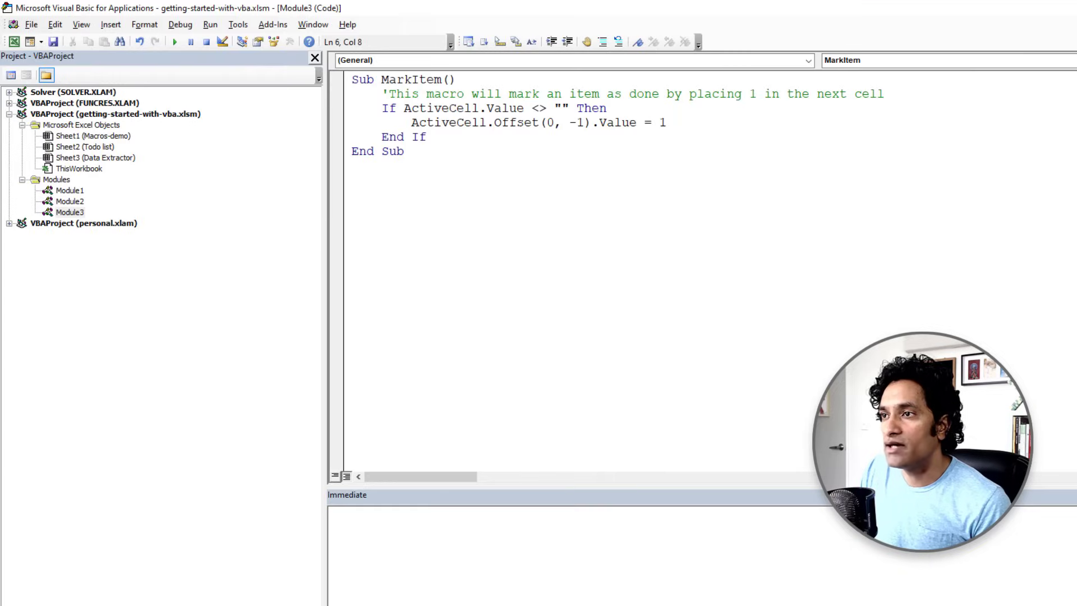
left_click_drag(412, 122, 666, 122)
left_click(517, 114)
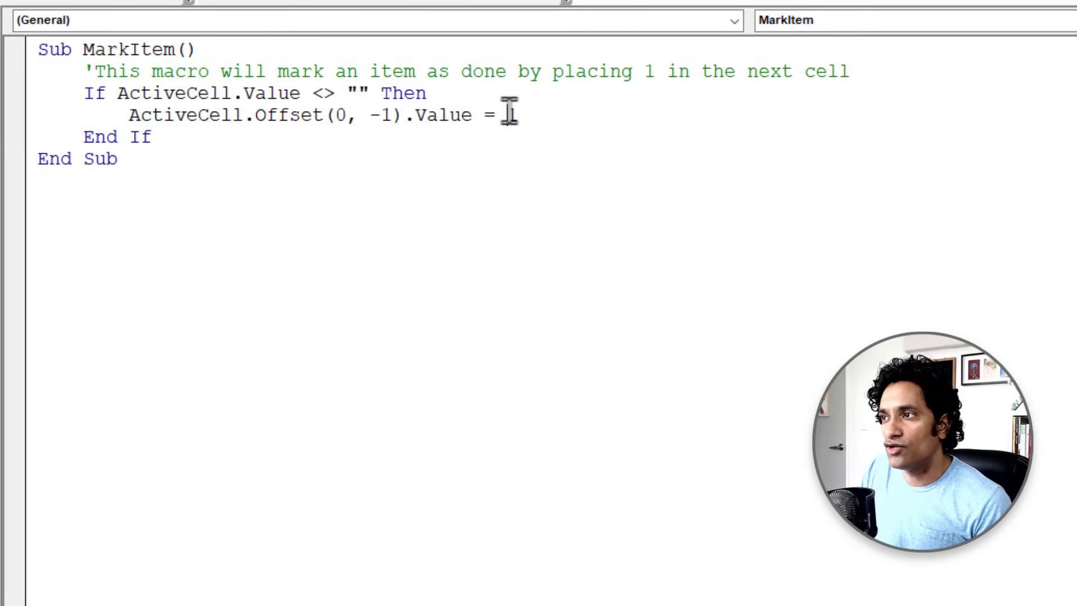
left_click_drag(129, 115, 481, 112)
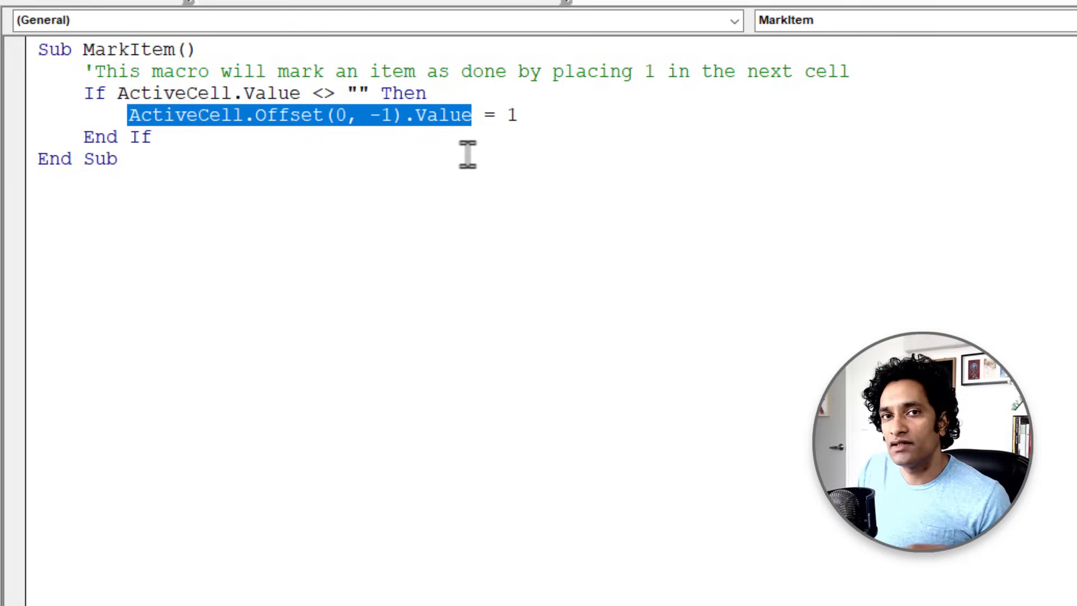
Add an inner If ActiveCell.Offset(0, -1).Value = "" Then around the line placing 1.
key("Home")
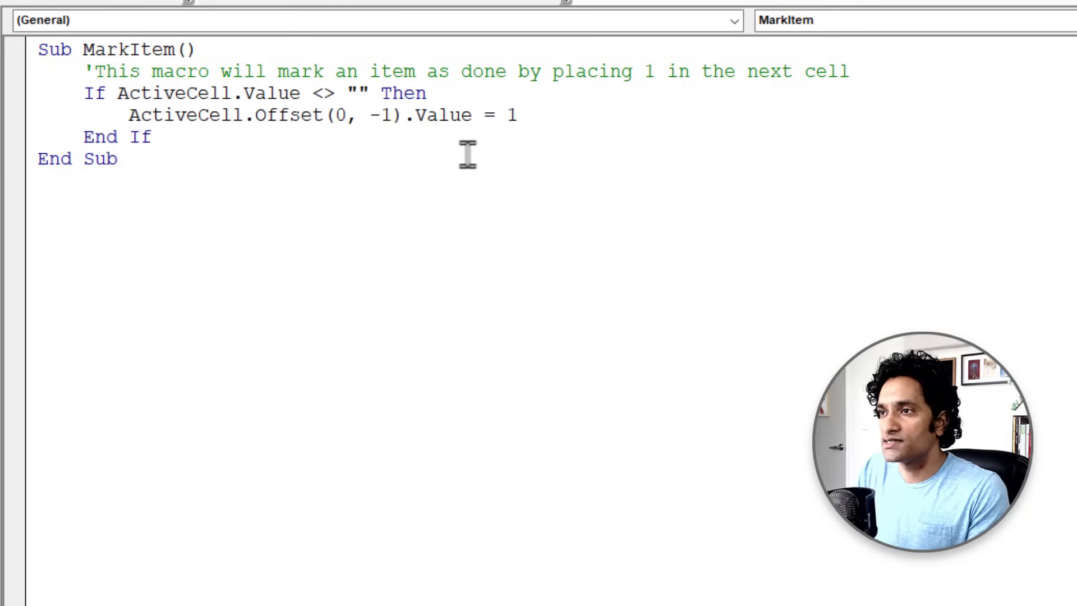
key("Return")
key("Up")
type("i")
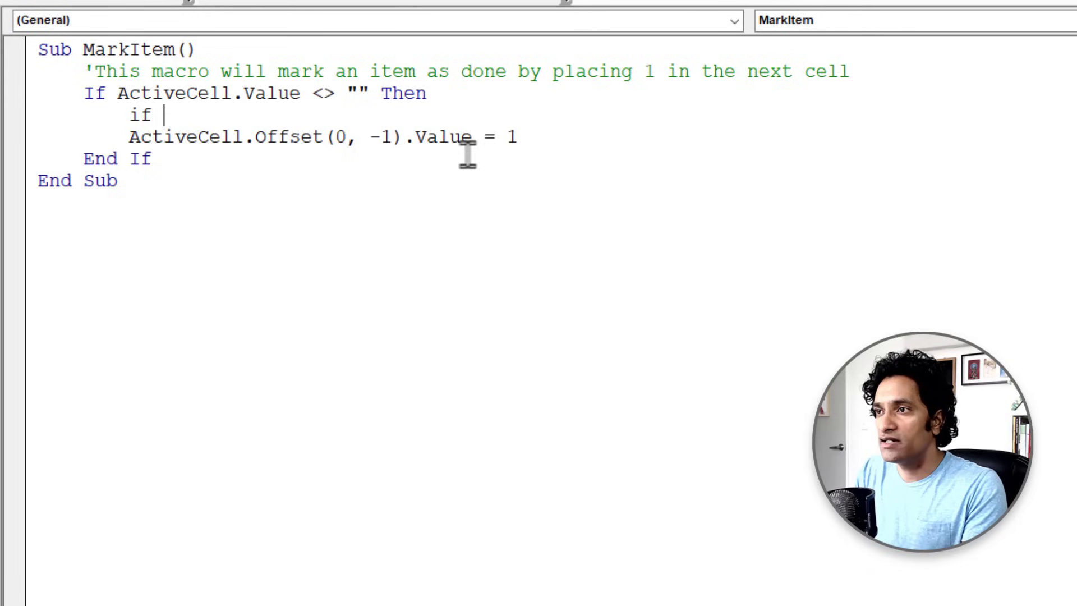
type(".offset(0,-1) .value")
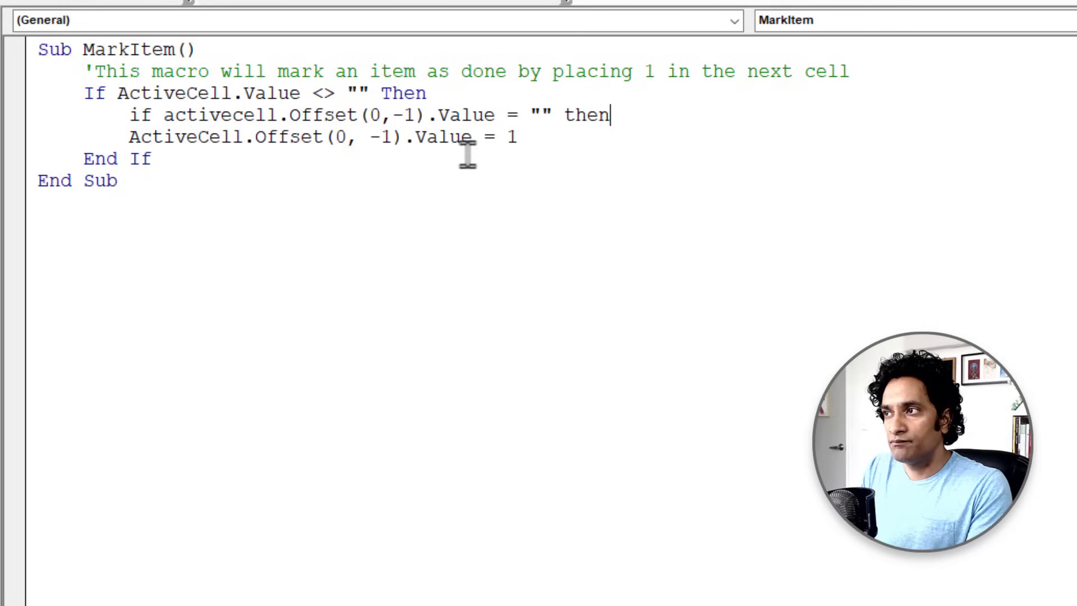
key("Down")
key("Home")
key("Tab")
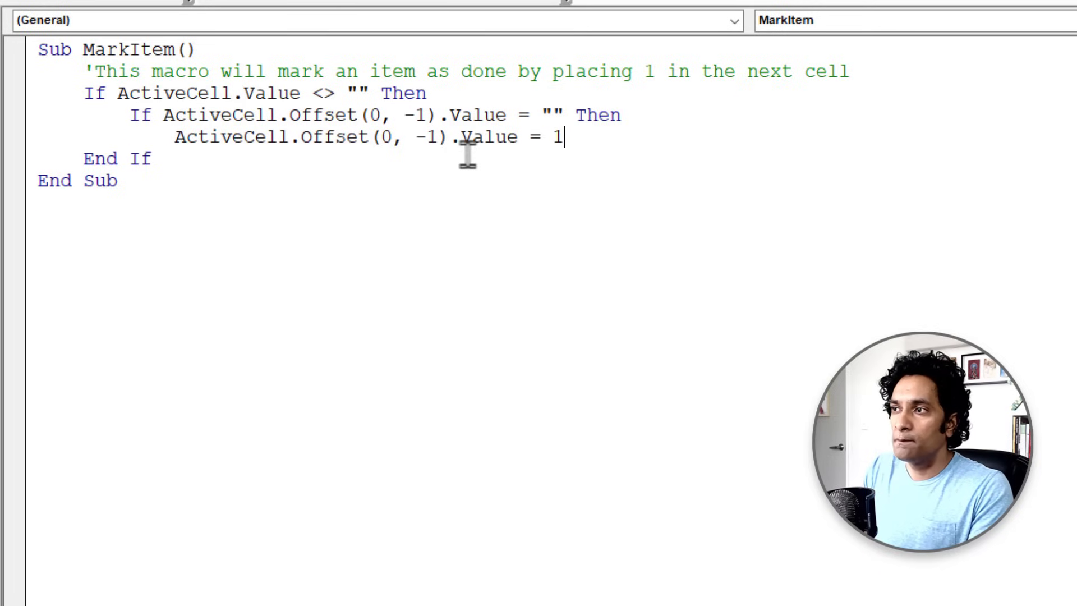
key("End")
key("Return")
key("BackSpace")
type("else")
Add an Else branch setting ActiveCell.Offset(0, -1).Value = -1, closed by End If.
key("Return")
key("Tab")
type("act")
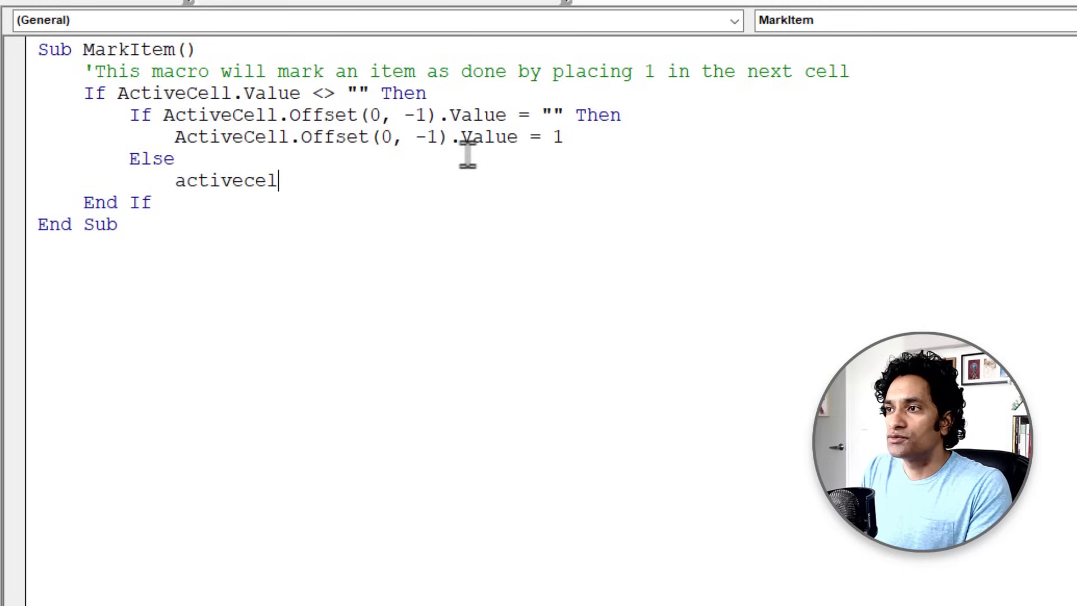
type(".offset(0, -1).value = -1")
key("Return")
type("end")
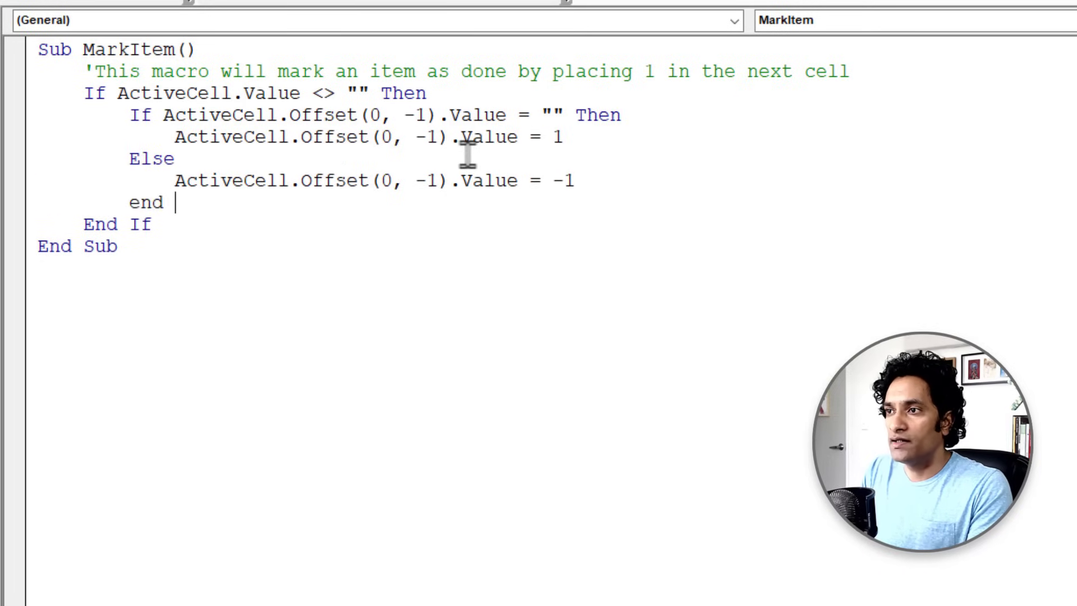
type("if")
key("Down")
Highlight Else, the inner If with its 1 line, and the -1 value to explain them.
double_click(150, 158)
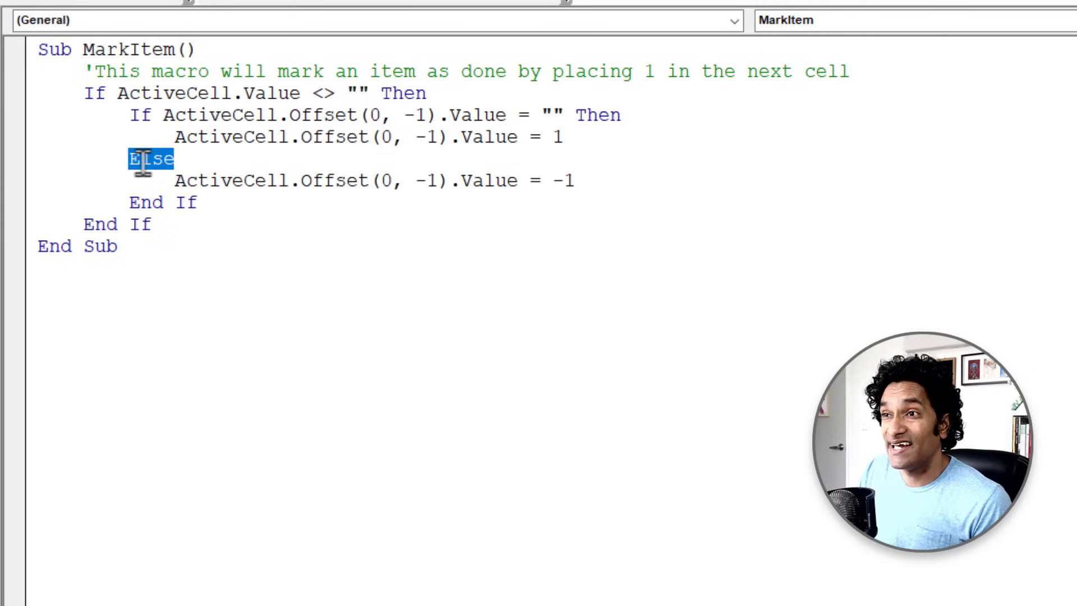
left_click_drag(129, 115, 603, 141)
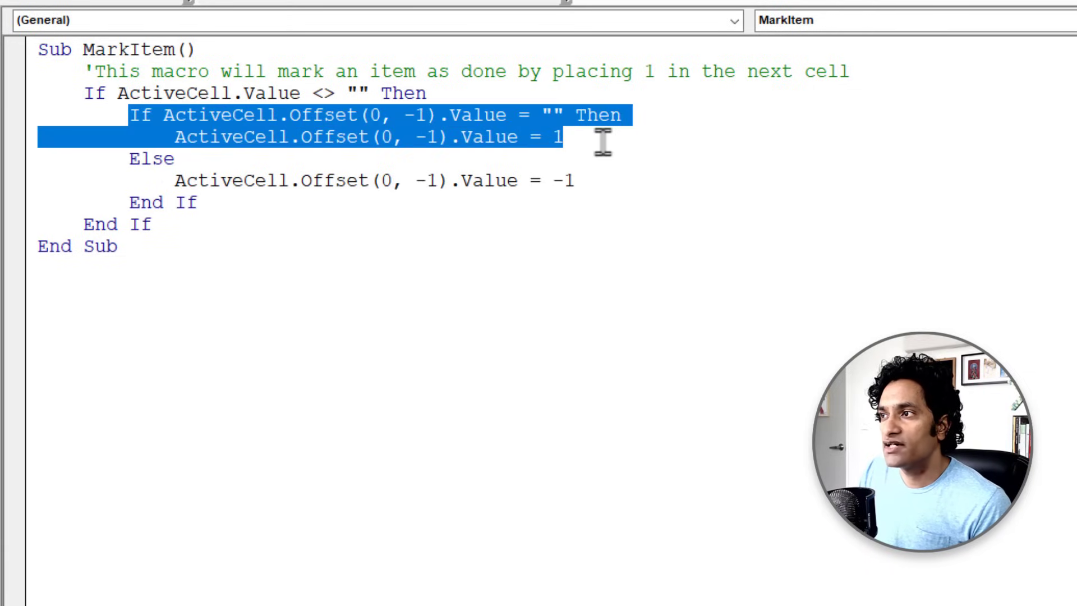
left_click(315, 136)
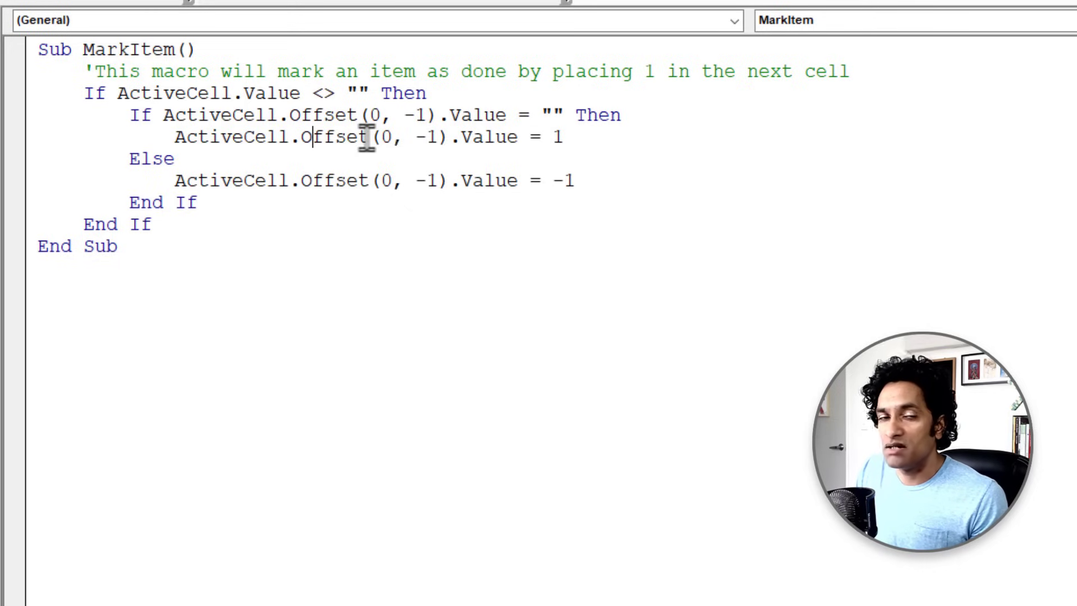
left_click_drag(551, 181, 575, 181)
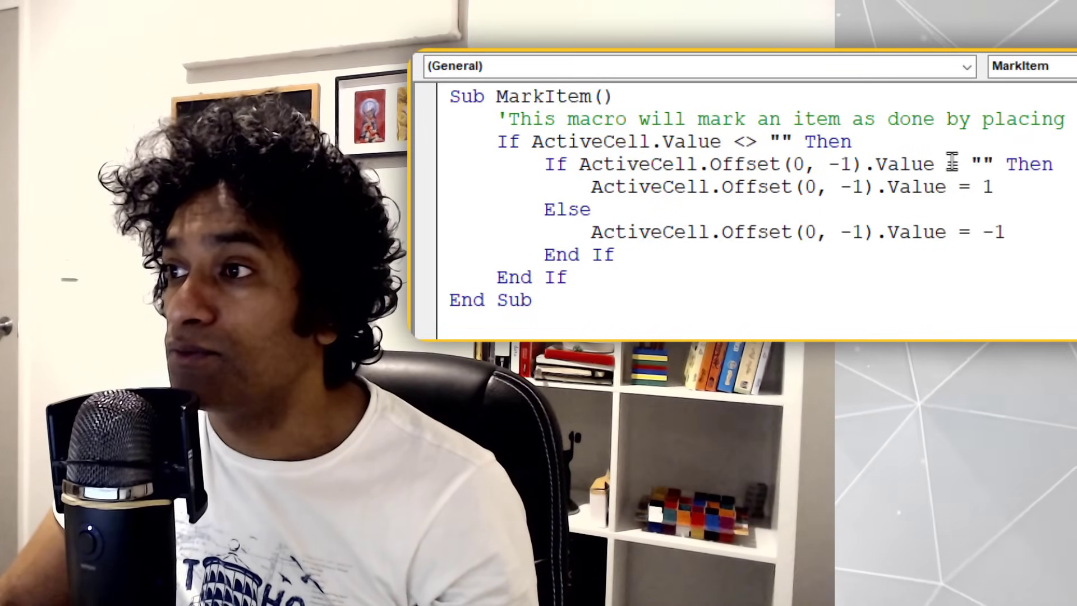
left_click_drag(946, 164, 995, 165)
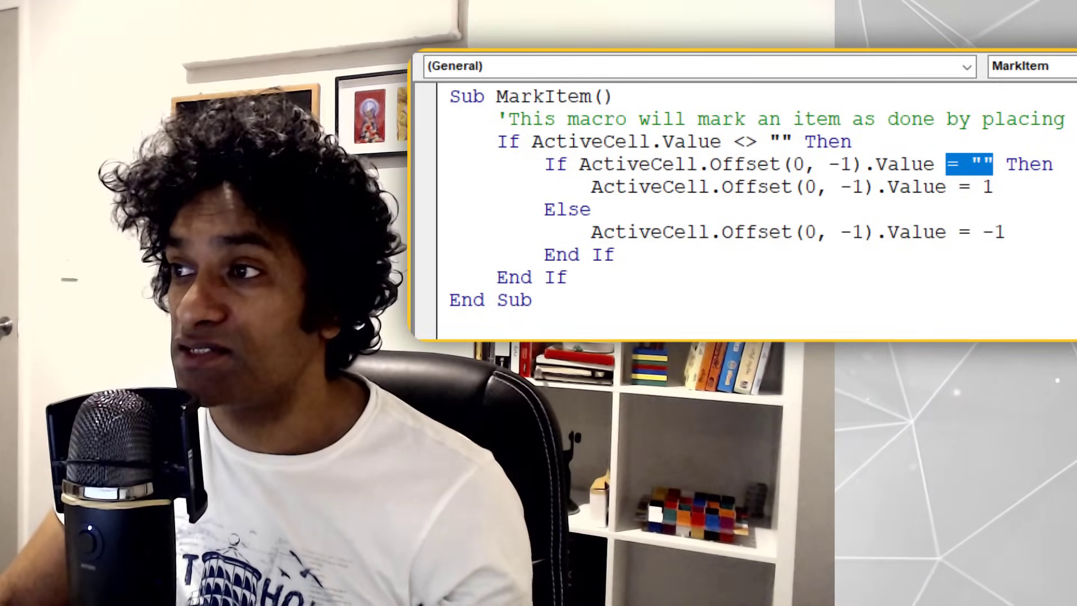
type("<>1")
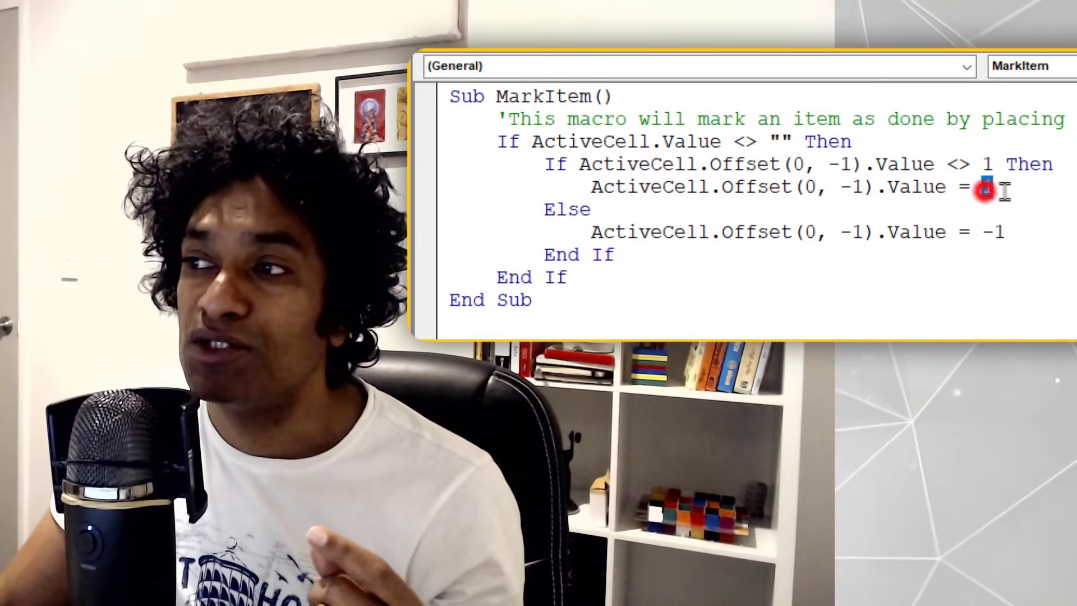
double_click(987, 187)
left_click_drag(975, 233, 1005, 232)
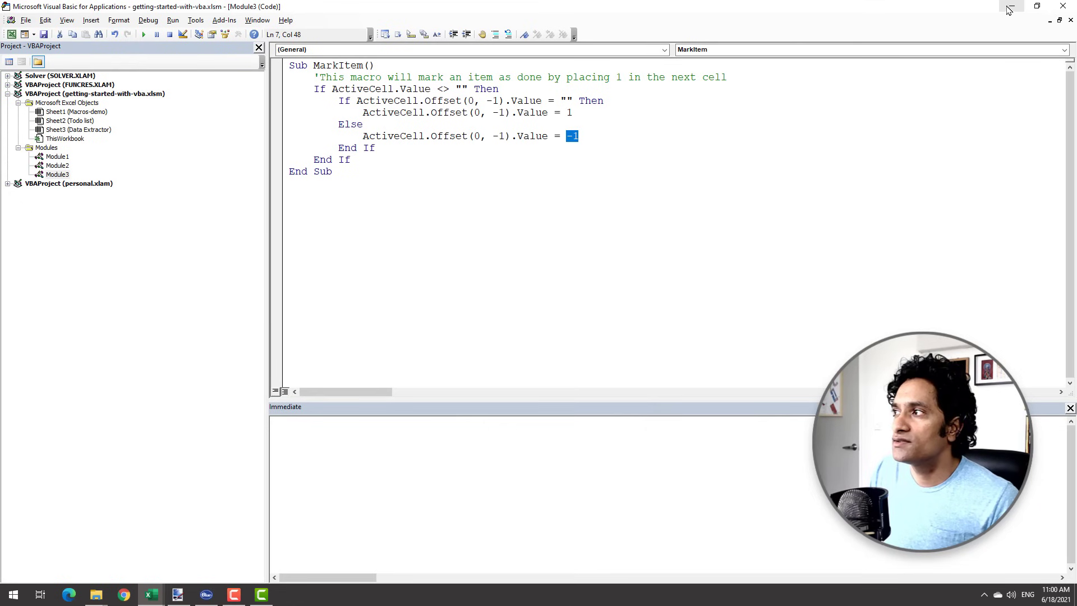
Back in the workbook, run Place 1 on Schedule the video in D9.
left_click(1009, 8)
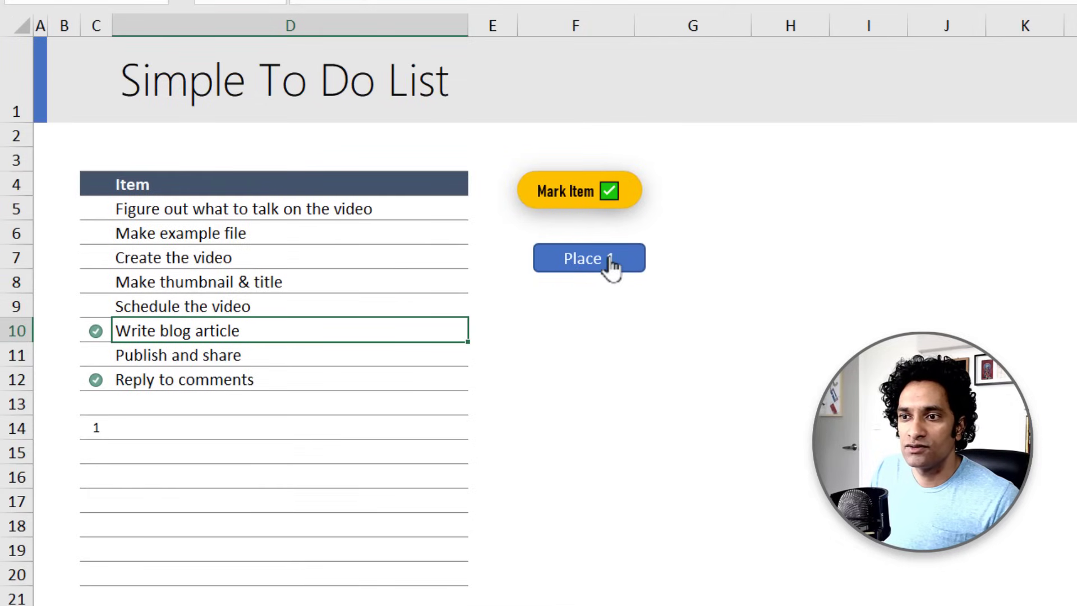
left_click(217, 306)
left_click(572, 258)
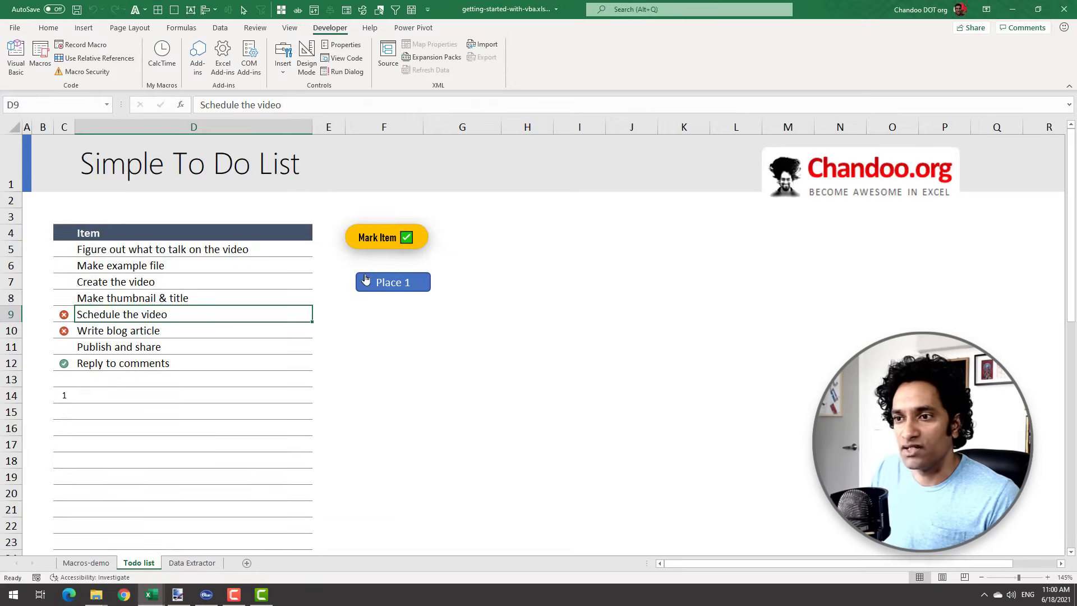
key("Down")
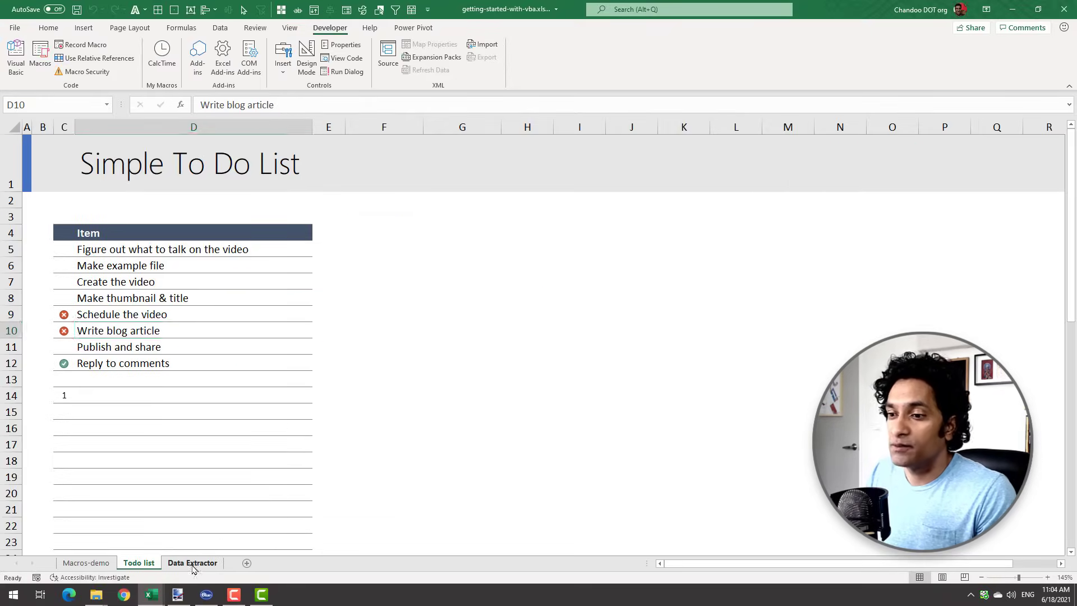
key("ctrl+Page_Down")
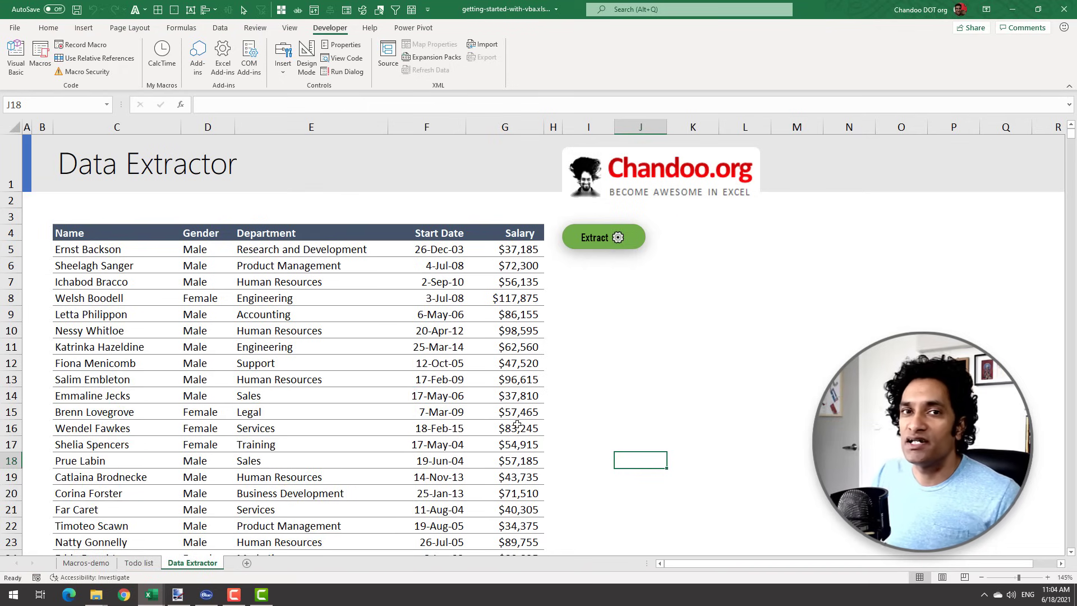
scroll(154, 323, "down", 9)
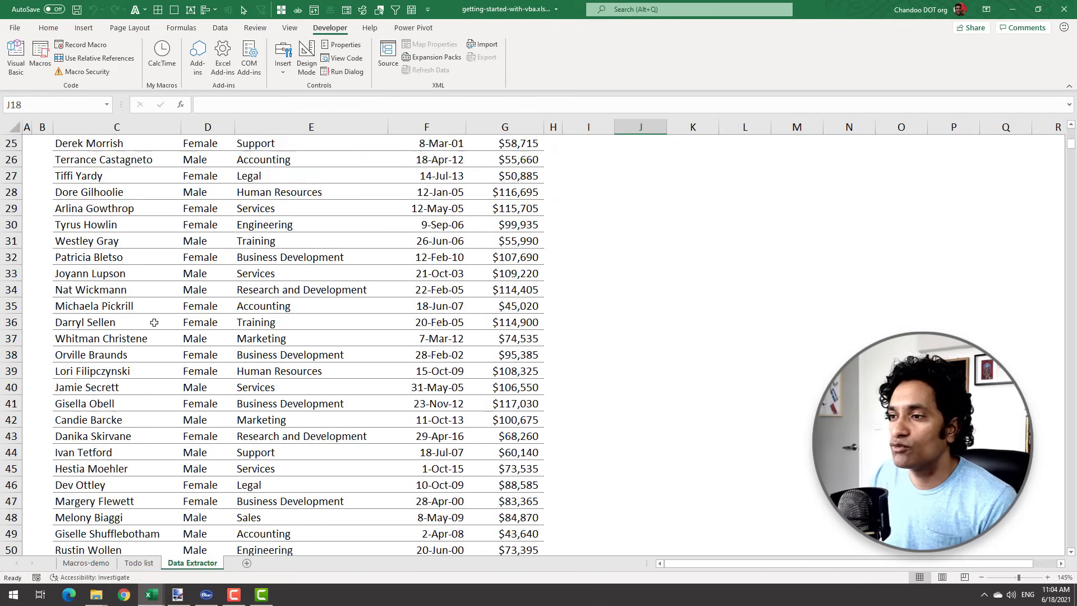
scroll(154, 323, "down", 9)
scroll(153, 323, "down", 9)
scroll(154, 322, "down", 20)
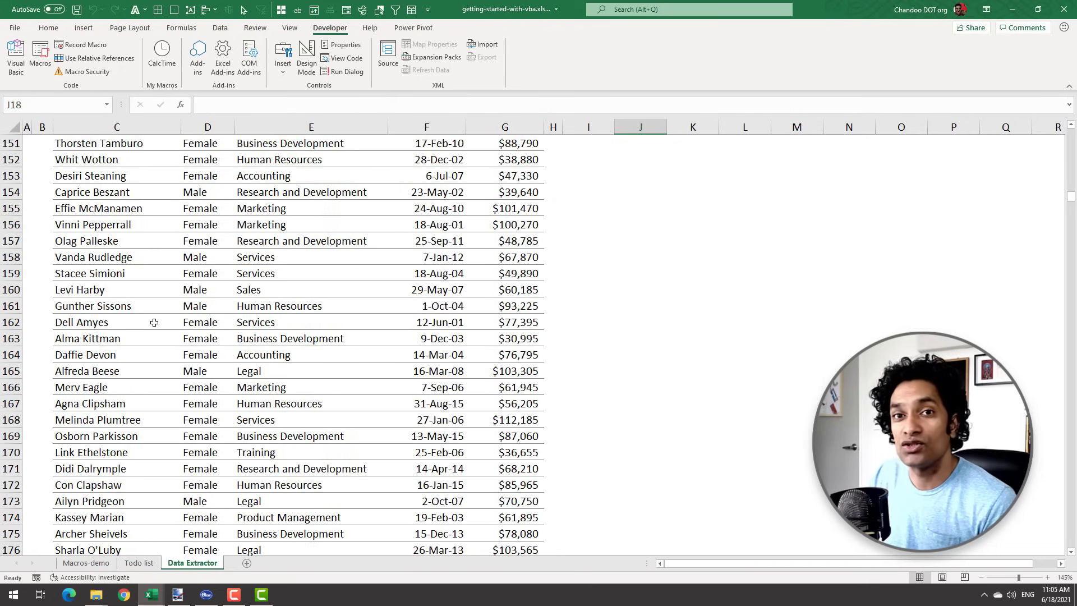
scroll(153, 323, "down", 15)
scroll(154, 322, "down", 10)
scroll(155, 322, "up", 20)
scroll(154, 323, "up", 20)
left_click_drag(90, 345, 505, 481)
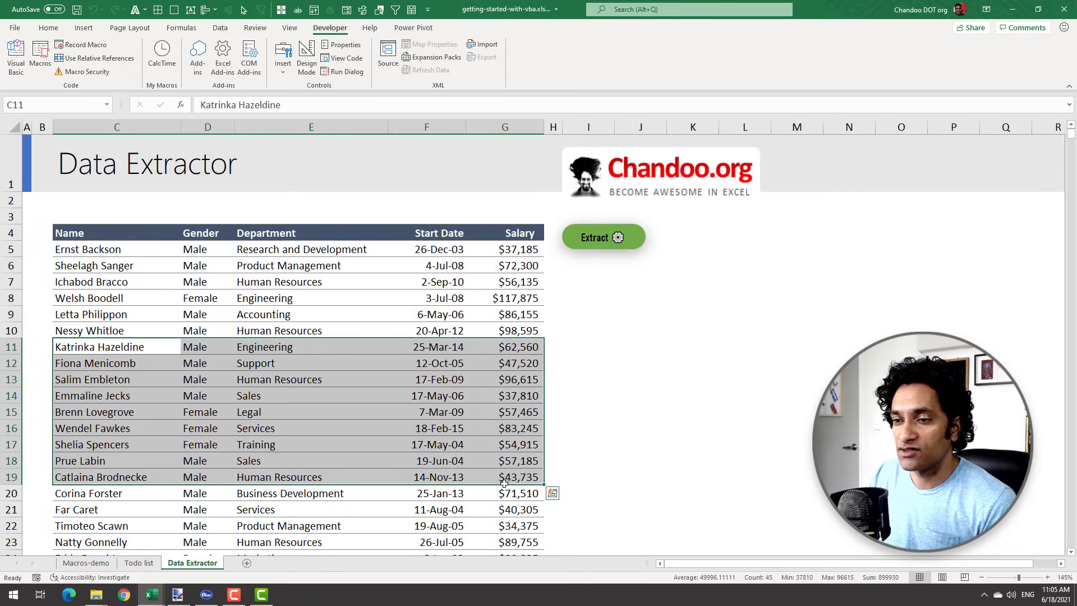
scroll(505, 480, "down", 2)
left_click_drag(82, 371, 522, 501)
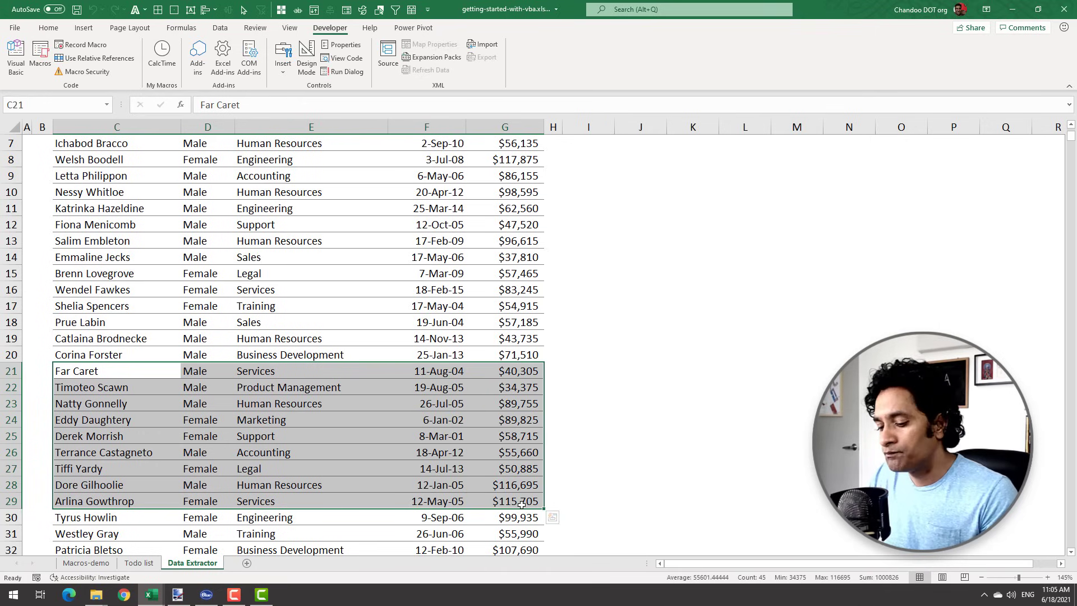
key("ctrl+c")
left_click(247, 564)
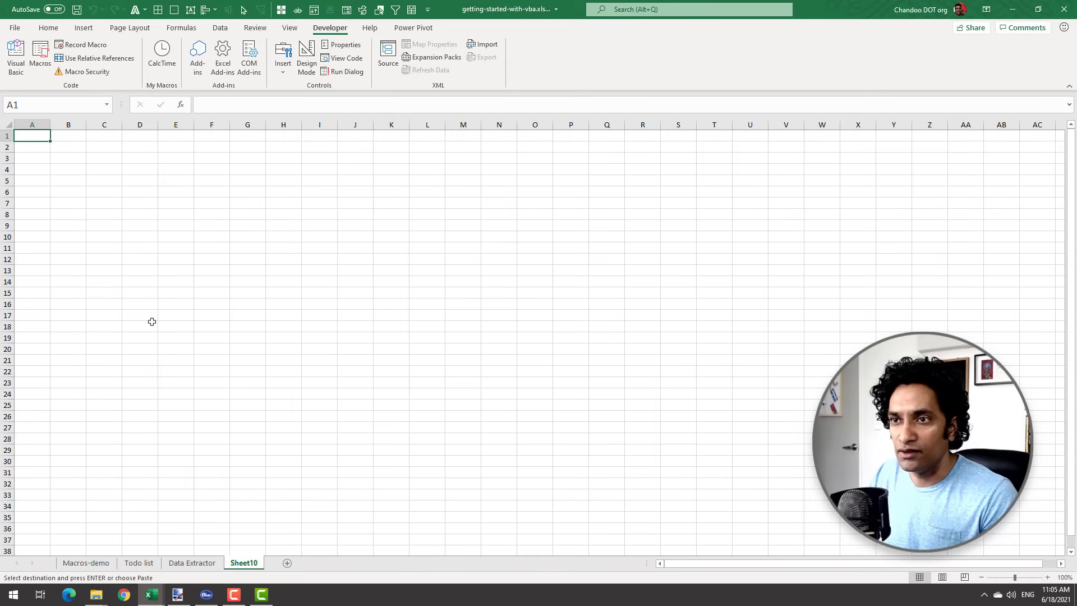
left_click(72, 158)
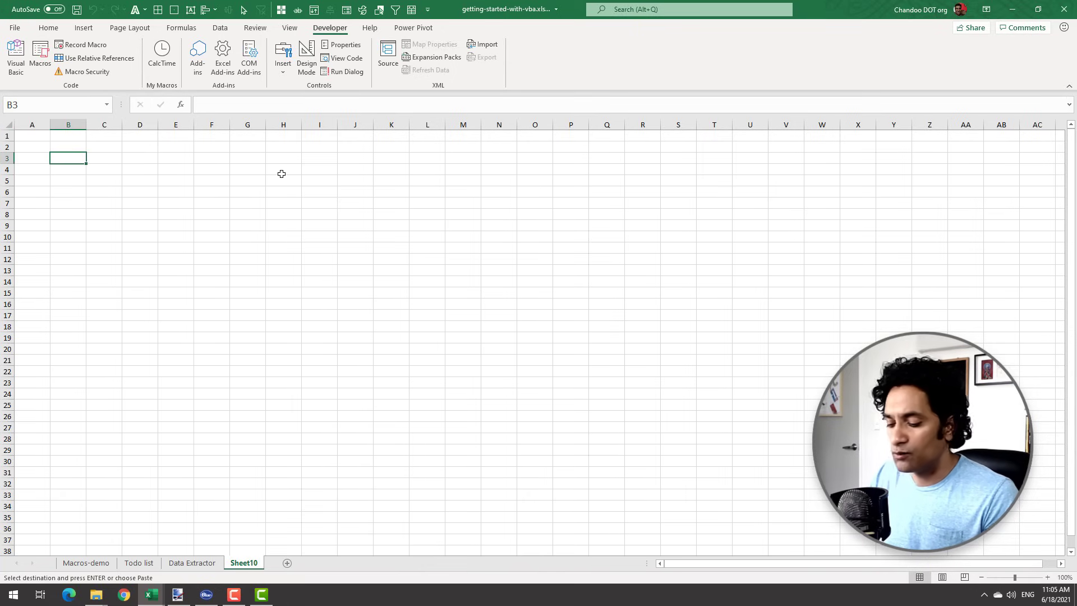
key("ctrl+v")
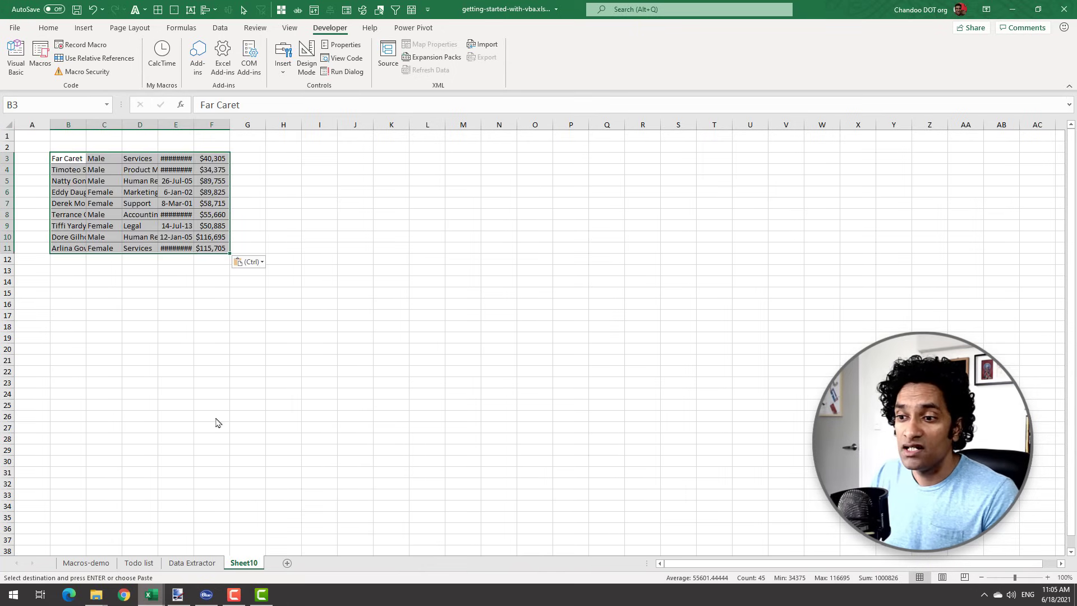
Copy the Name–Salary header row (C4:G4) to B2 on Sheet10.
left_click(191, 562)
scroll(211, 450, "up", 5)
left_click_drag(66, 233, 507, 229)
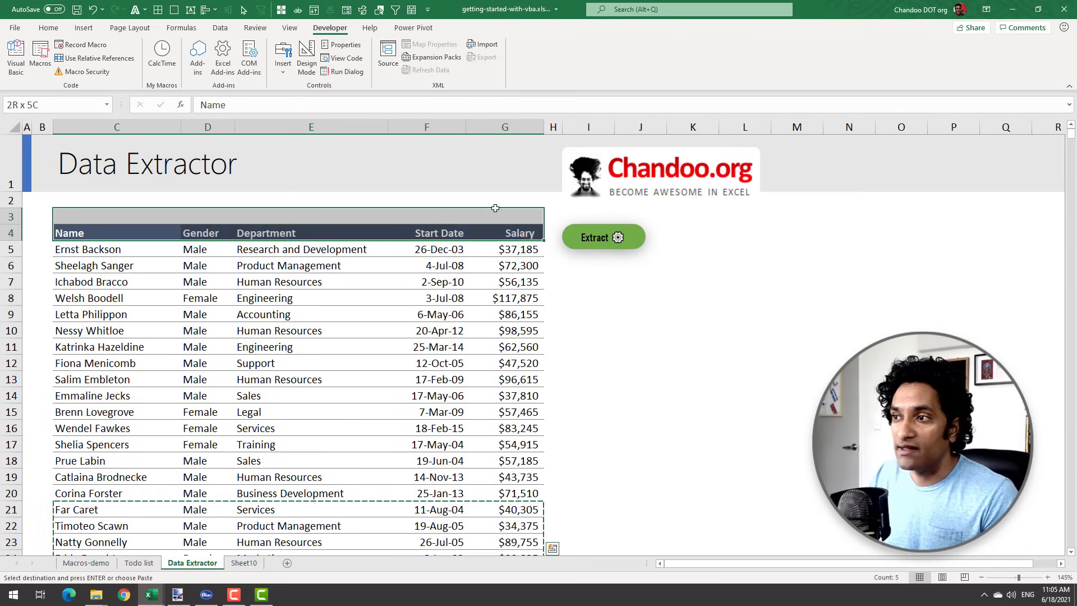
key("Escape")
key("ctrl+c")
left_click(244, 562)
left_click(70, 146)
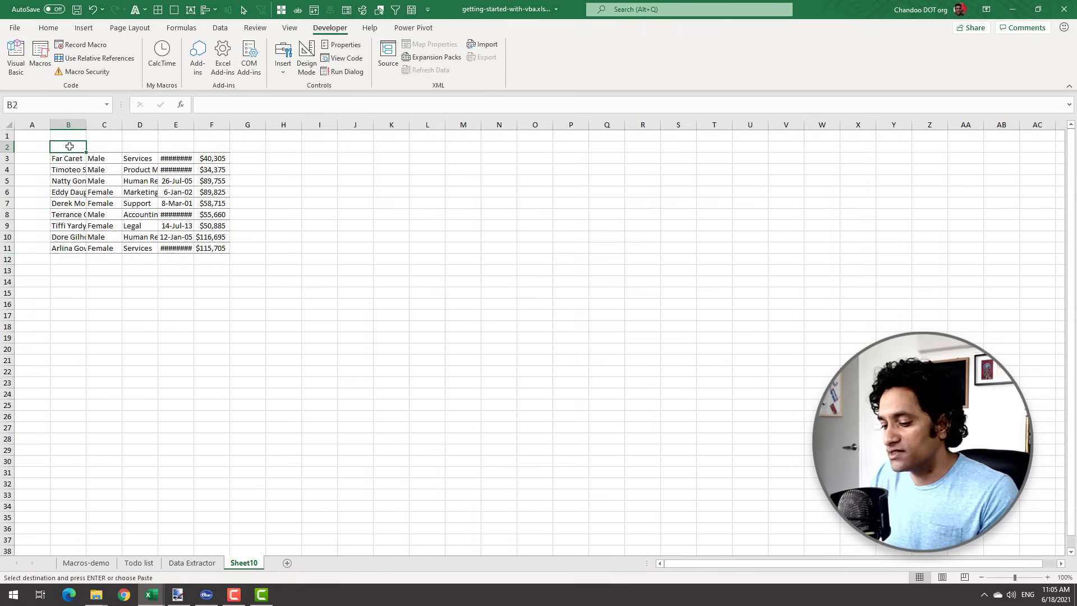
key("ctrl+v")
left_click(68, 269)
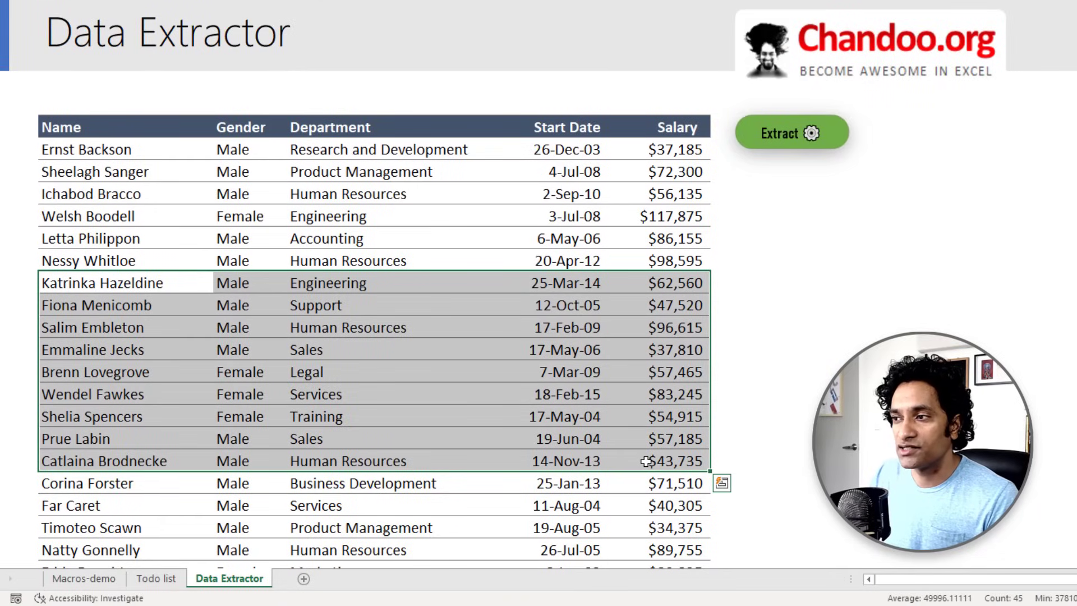
left_click(773, 139)
left_click_drag(63, 25, 481, 148)
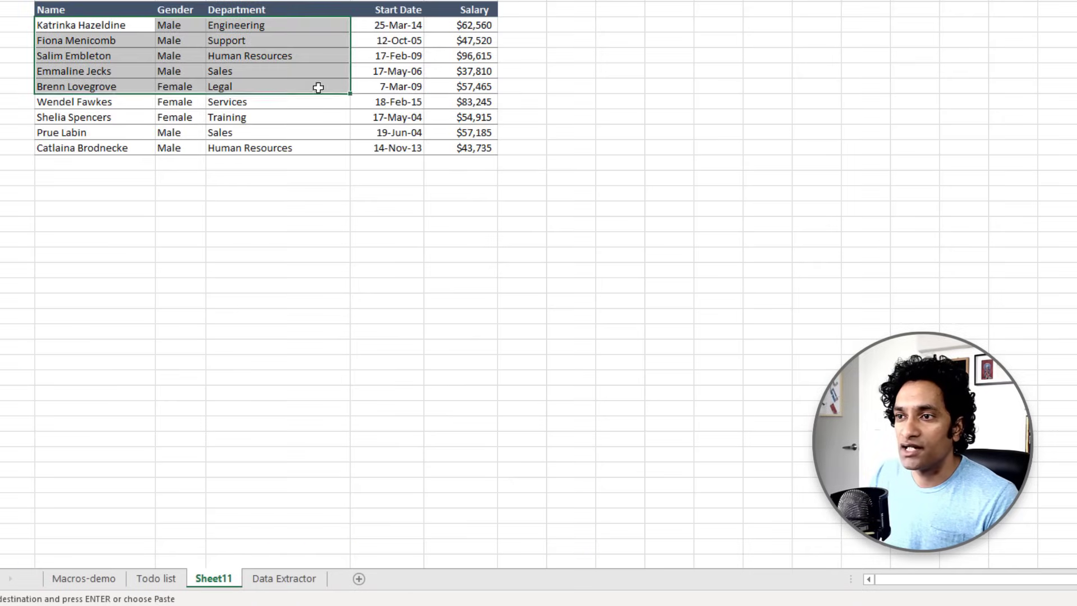
left_click_drag(51, 10, 482, 11)
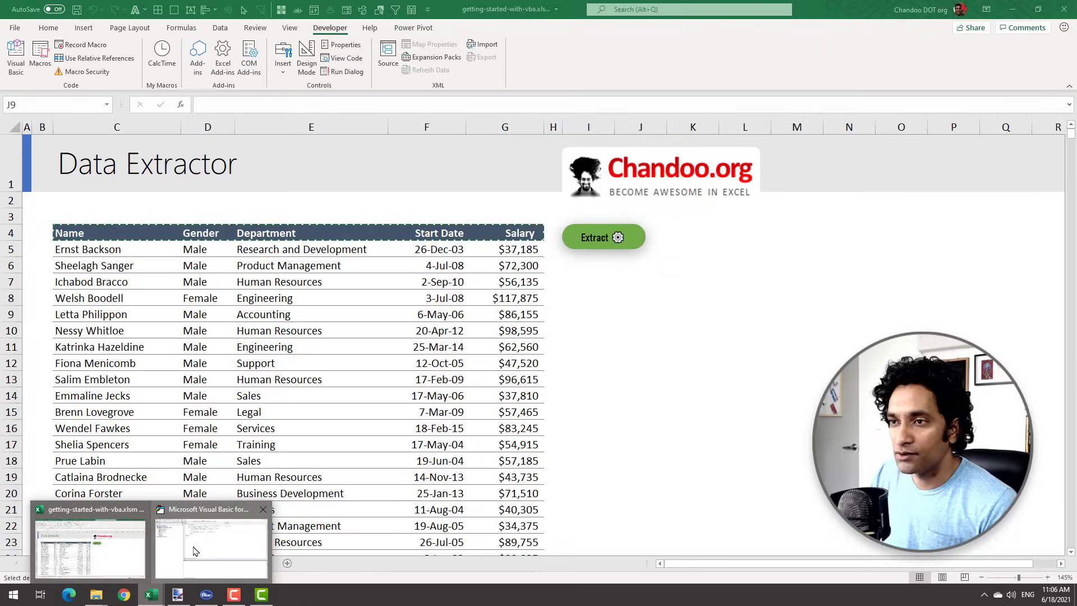
Open Module1 and review the extract macro, highlighting its comment and the Dim keyword.
left_click(185, 524)
double_click(57, 175)
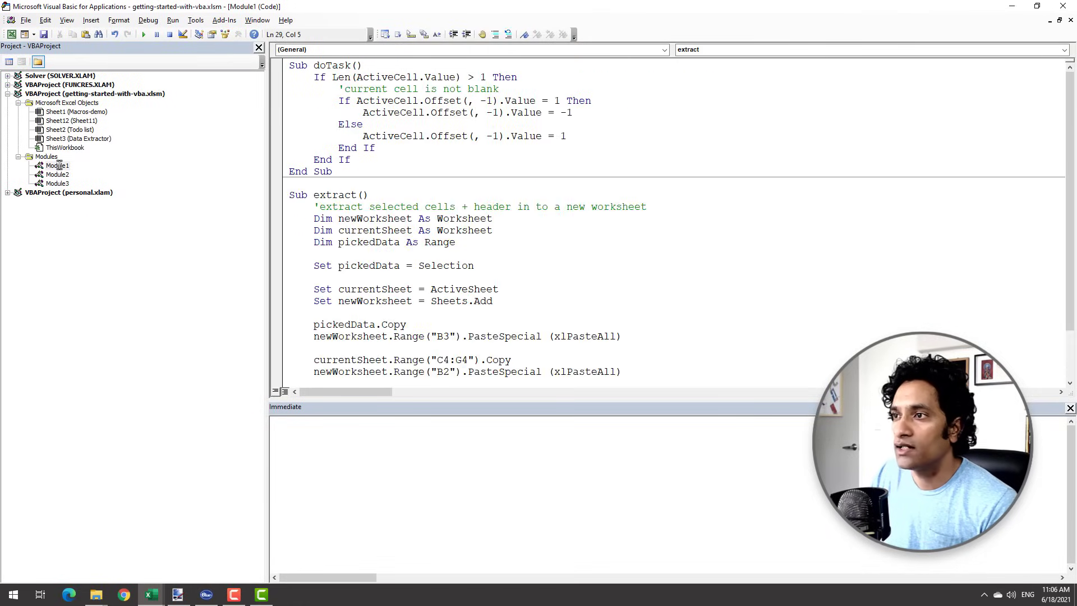
scroll(589, 210, "down", 2)
left_click_drag(282, 135, 337, 360)
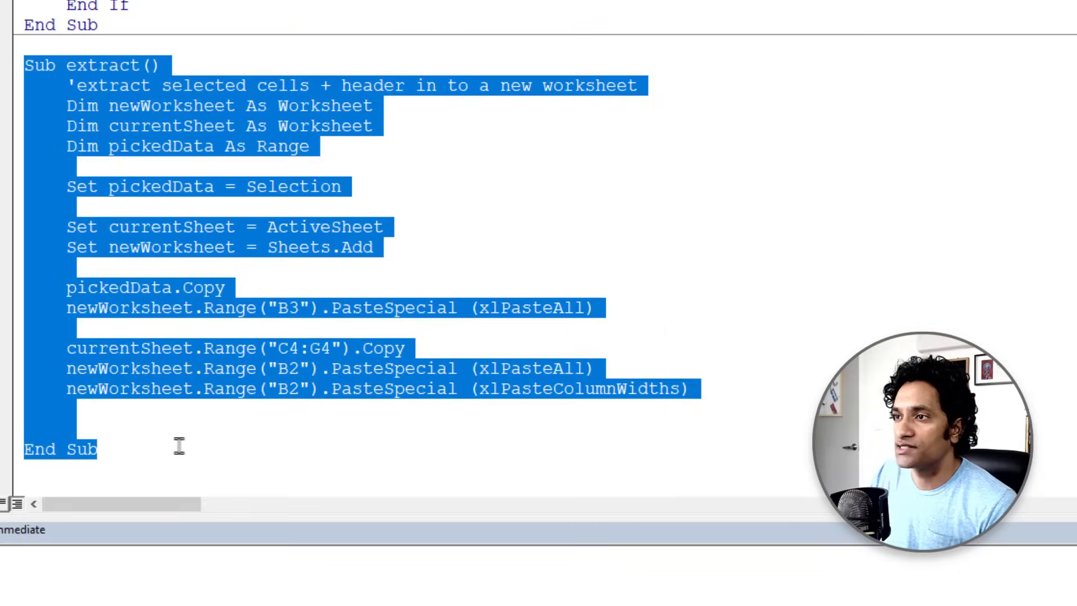
left_click(179, 446)
left_click_drag(77, 86, 677, 86)
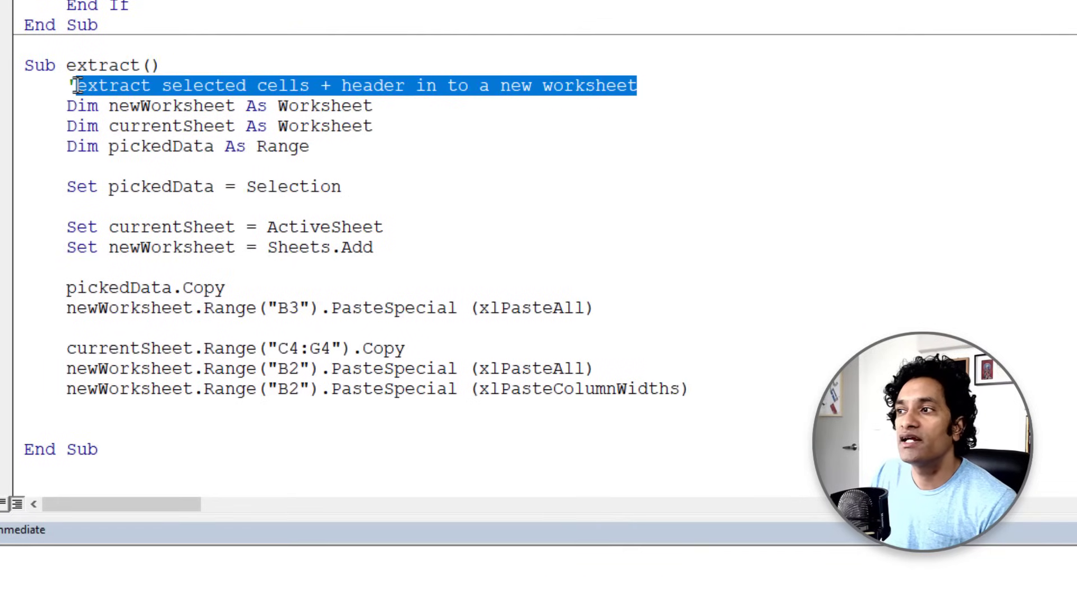
left_click(686, 102)
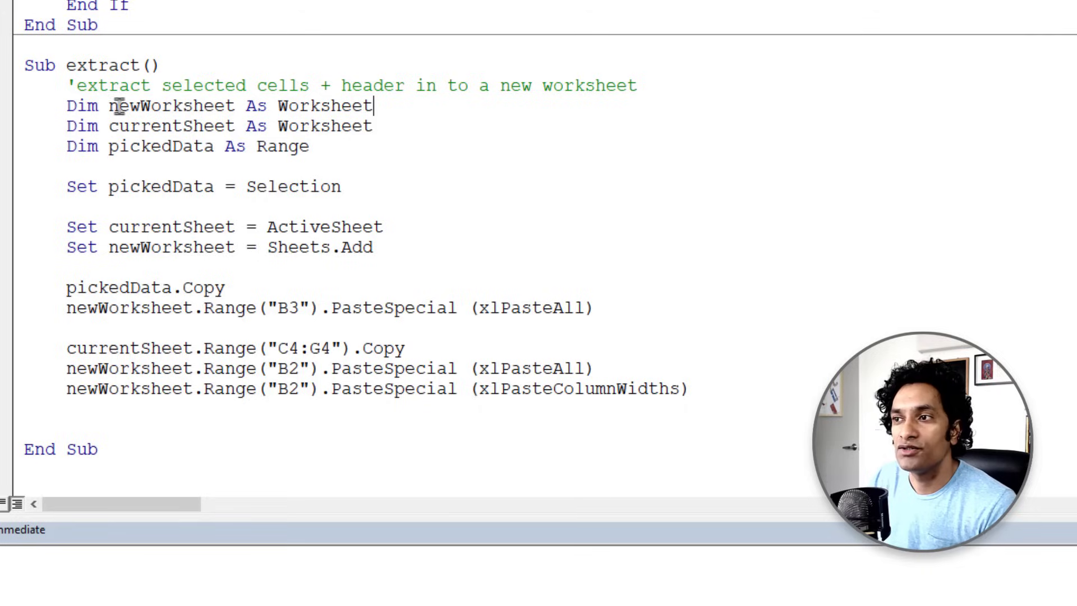
double_click(81, 106)
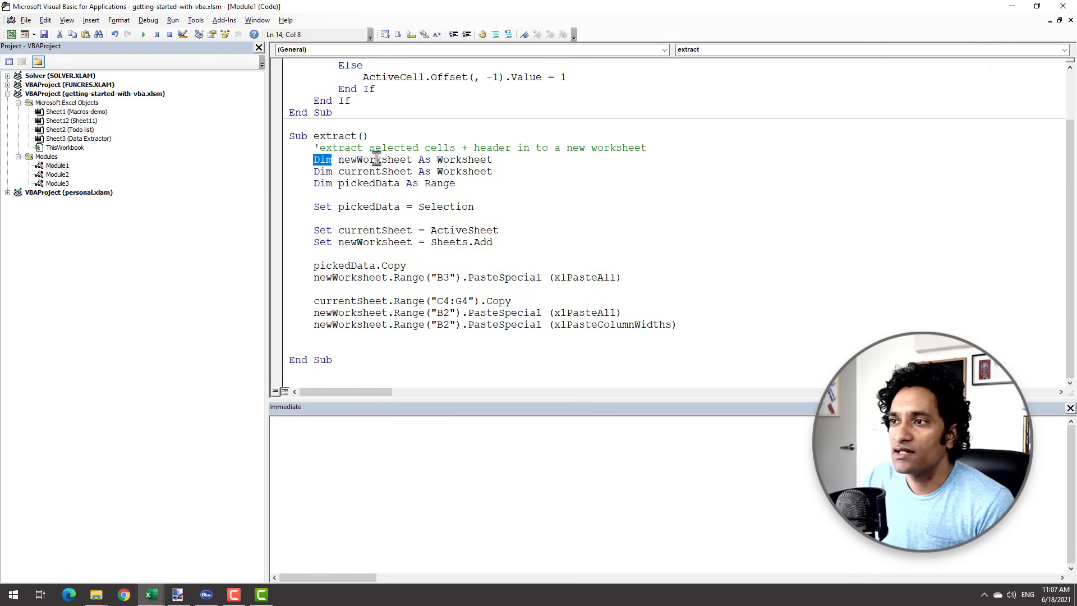
key("Right")
key("Right")
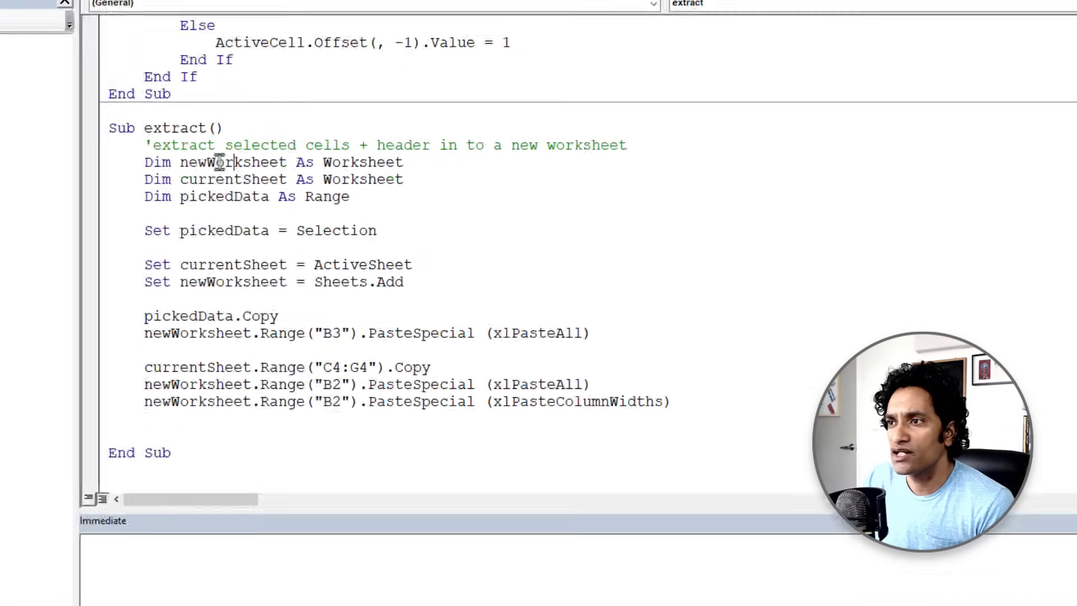
double_click(217, 162)
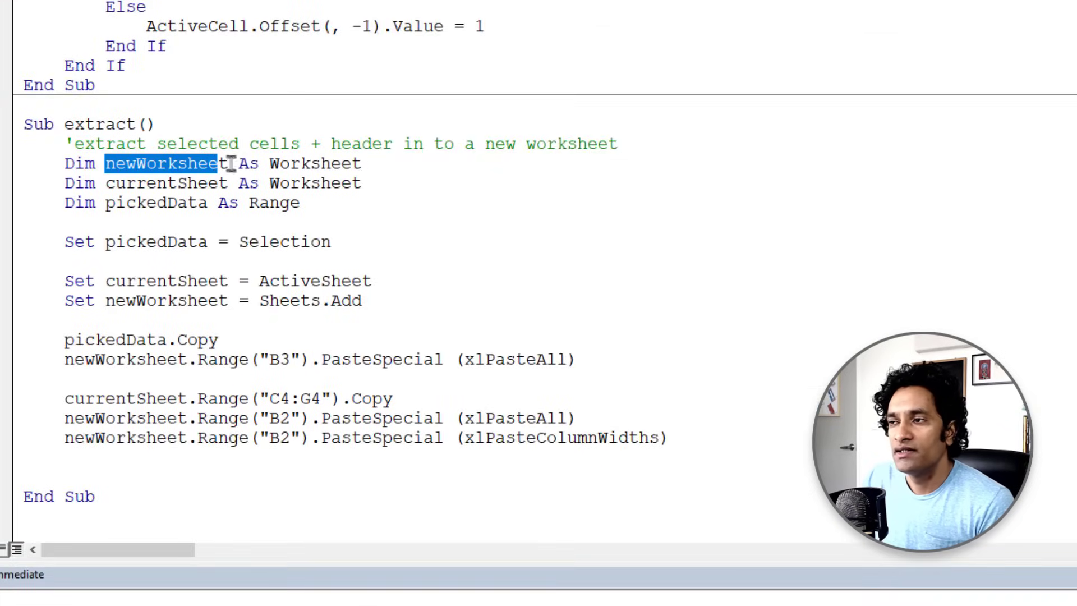
double_click(255, 163)
left_click_drag(255, 163, 374, 162)
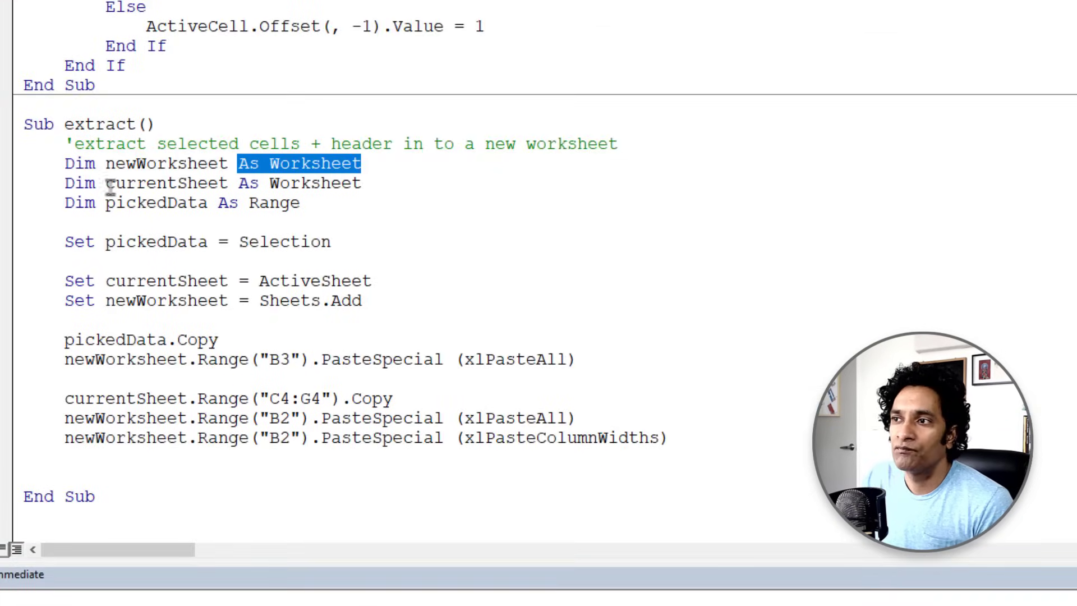
left_click_drag(105, 183, 371, 184)
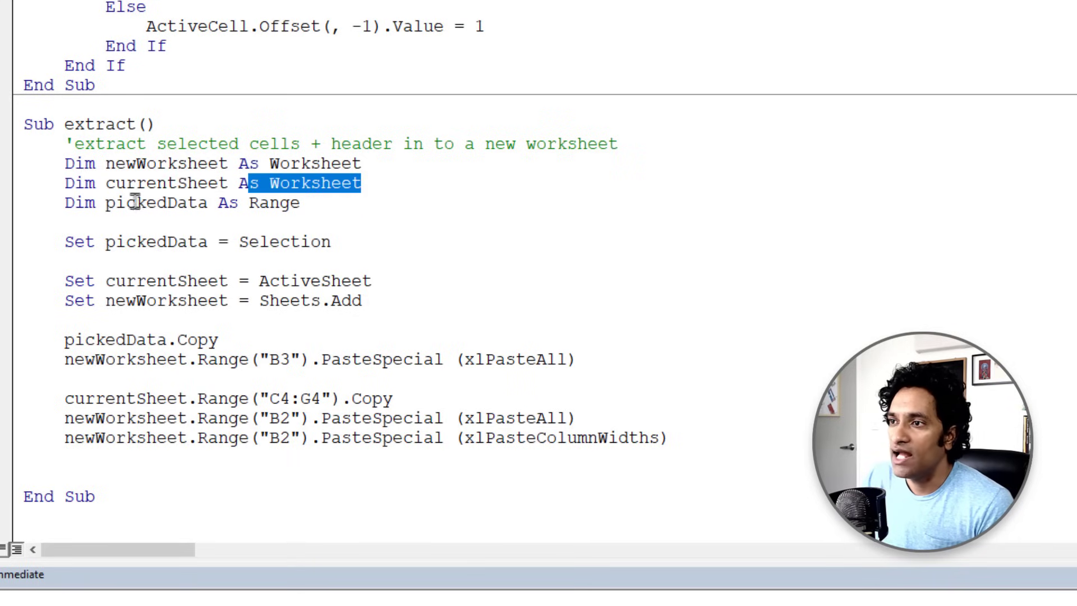
left_click_drag(105, 203, 211, 203)
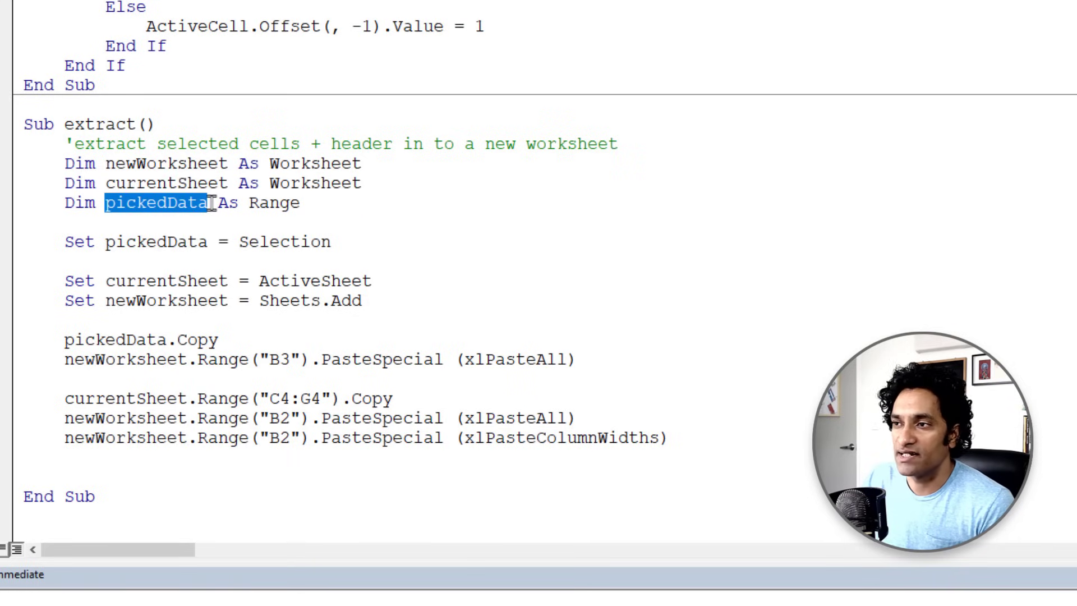
left_click_drag(65, 243, 332, 242)
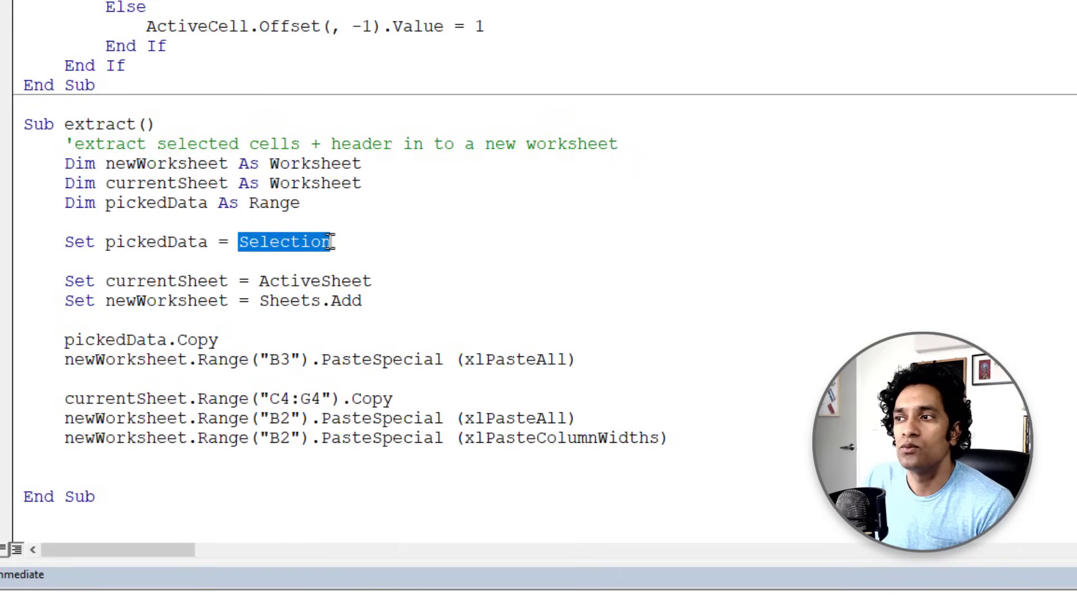
left_click(362, 242)
double_click(280, 243)
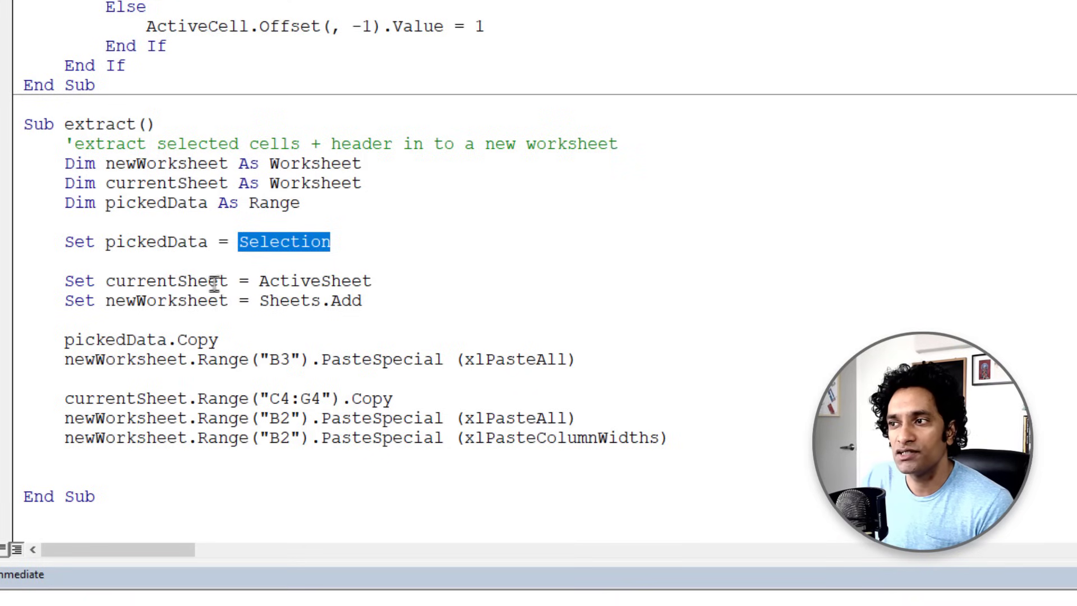
left_click_drag(257, 281, 374, 281)
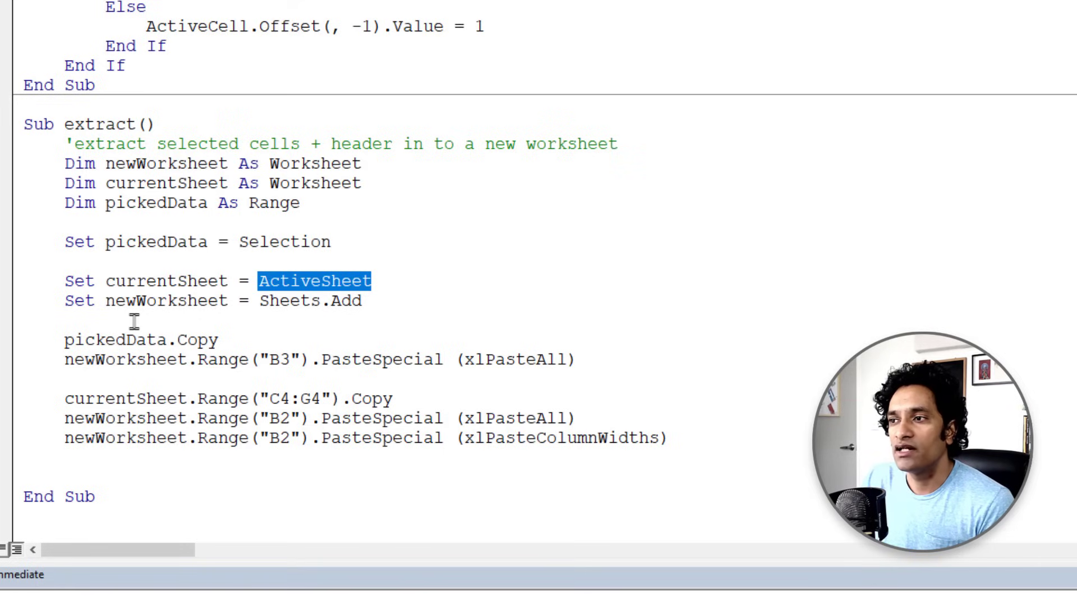
left_click_drag(259, 301, 372, 303)
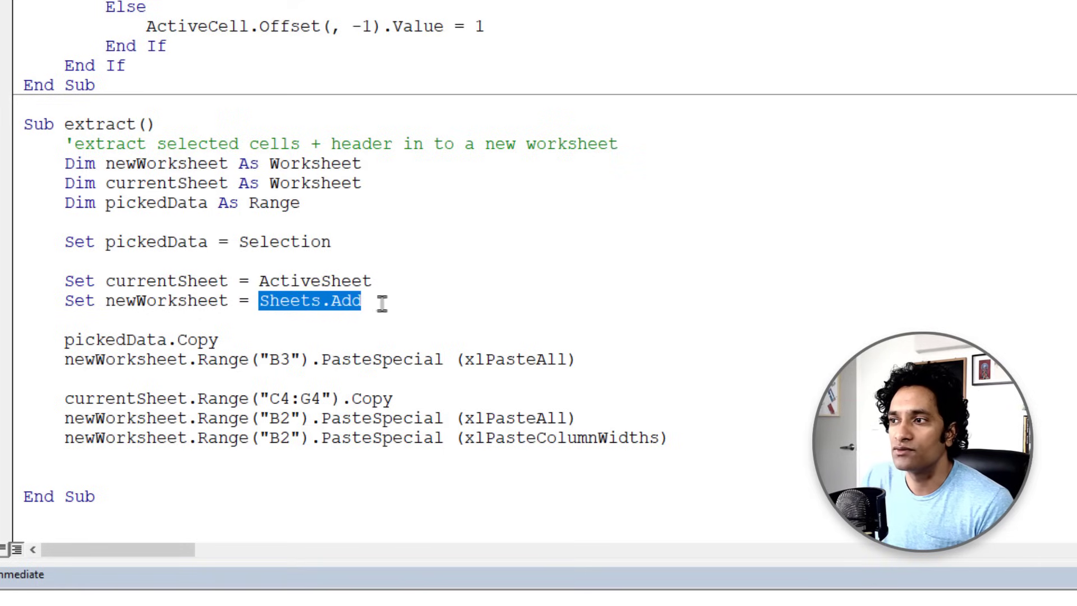
left_click(385, 303)
key("ctrl+shift+Left")
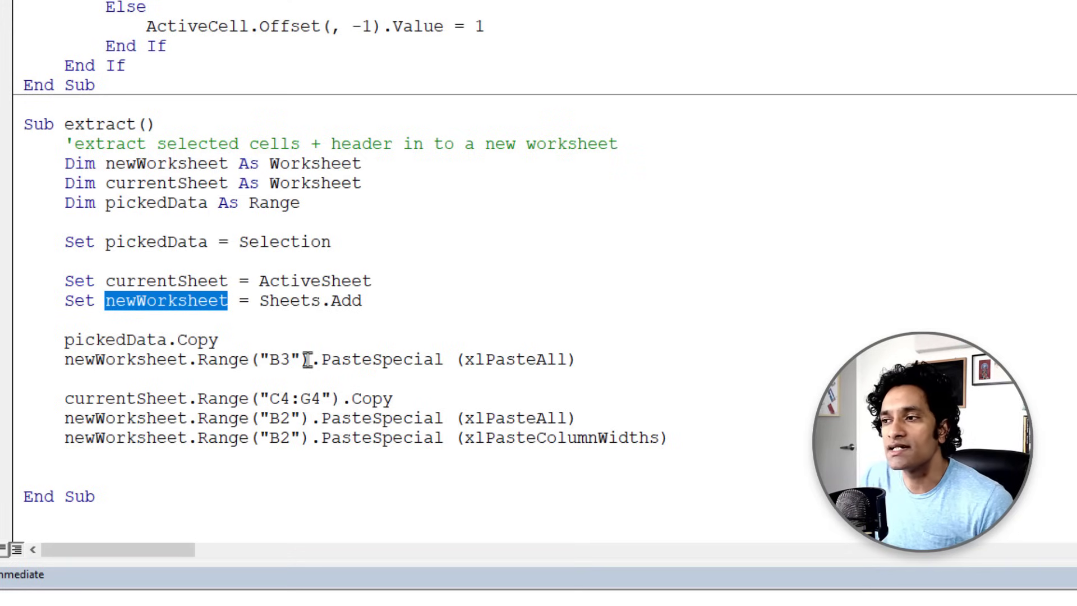
double_click(354, 359)
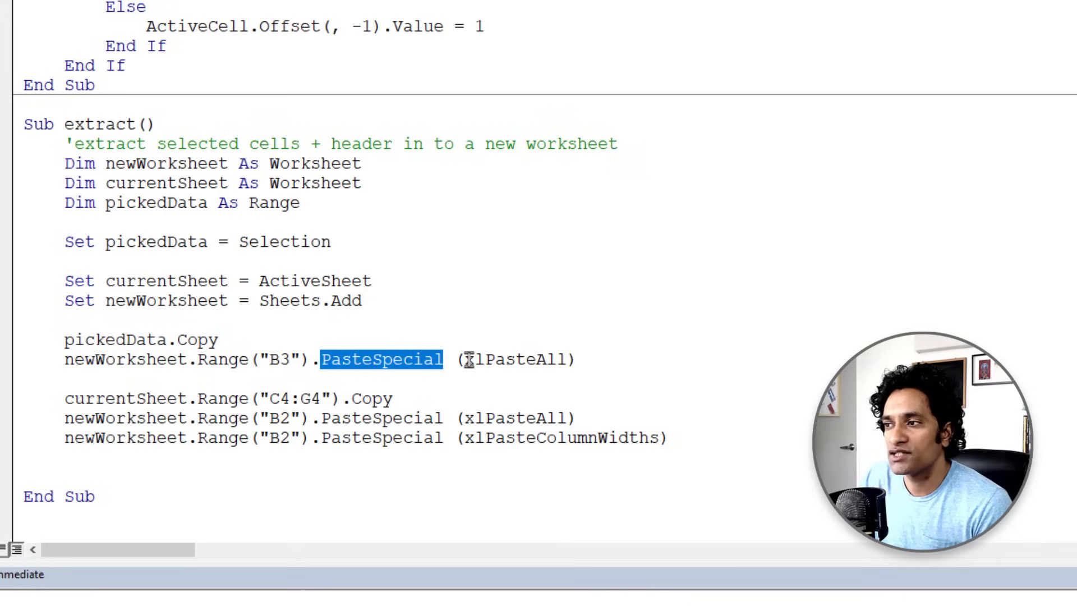
double_click(469, 359)
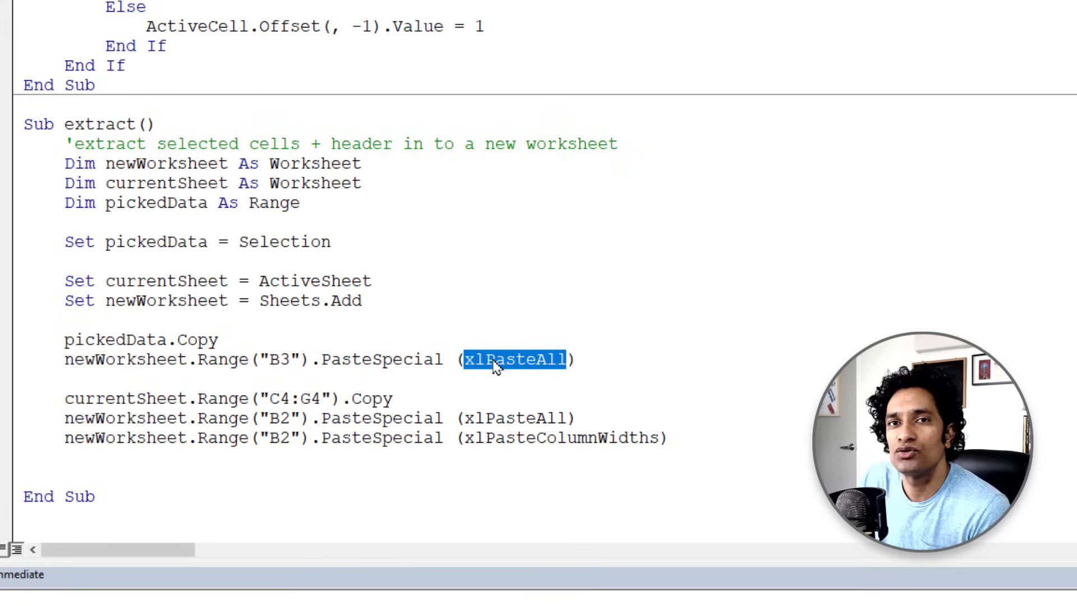
left_click_drag(64, 398, 392, 403)
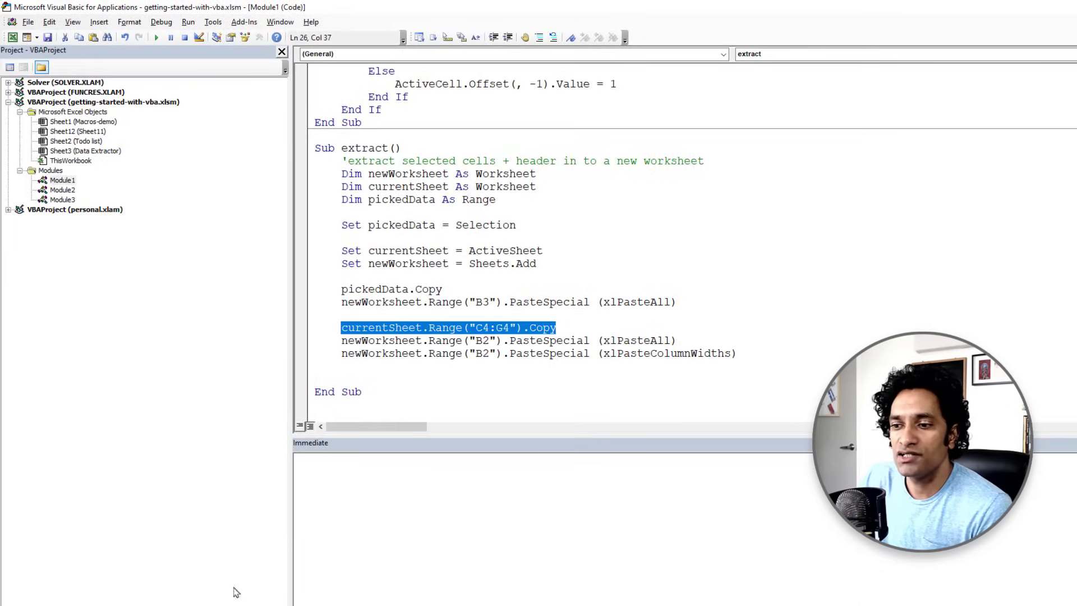
left_click(93, 577)
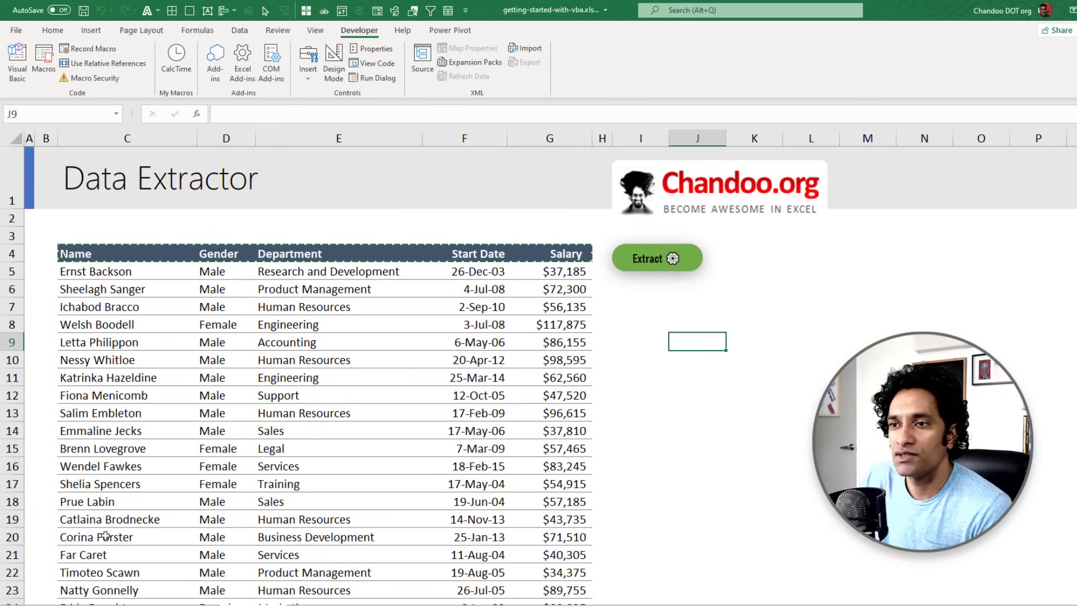
left_click(78, 447)
left_click_drag(74, 254, 566, 253)
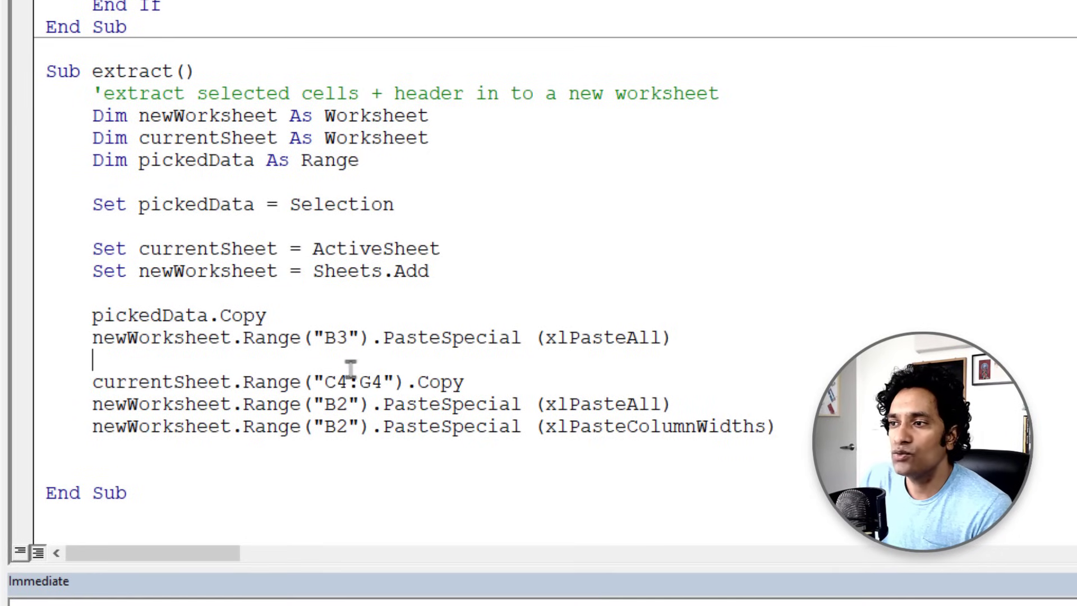
left_click_drag(337, 404, 347, 404)
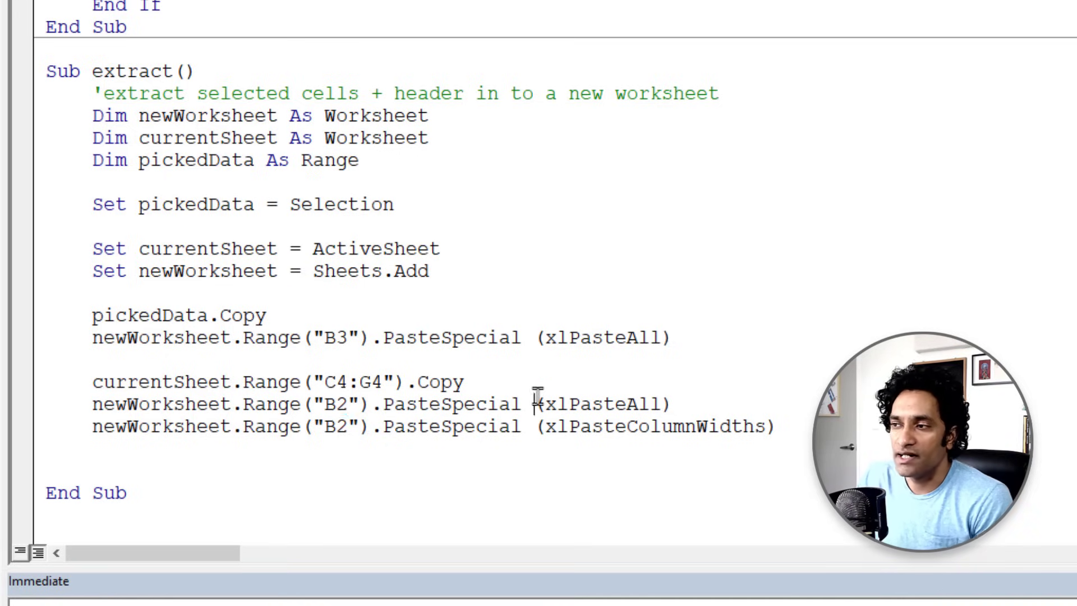
left_click_drag(535, 404, 658, 402)
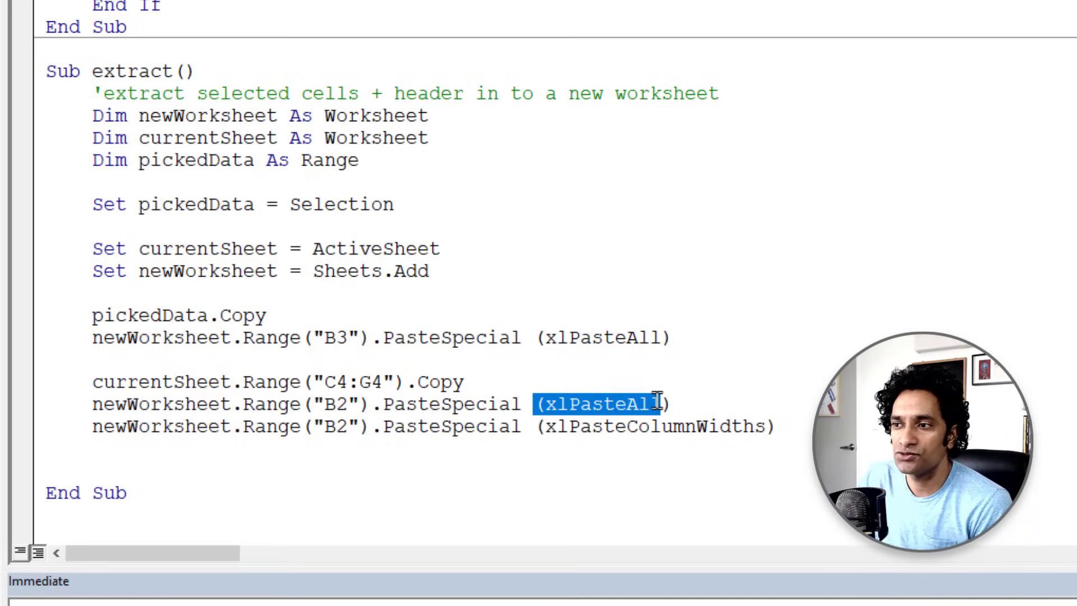
double_click(330, 426)
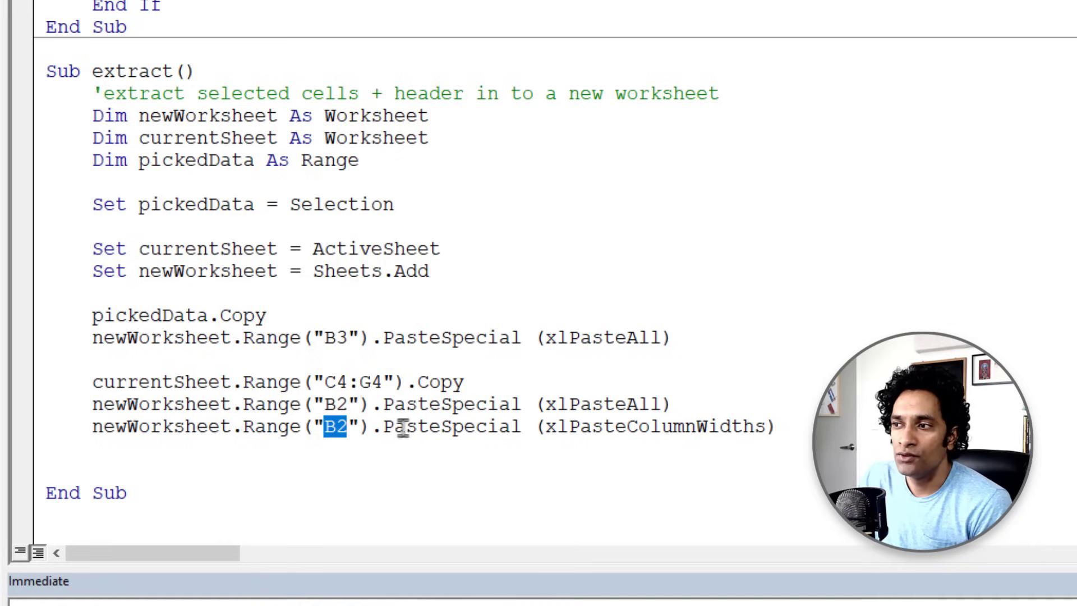
double_click(464, 428)
double_click(556, 427)
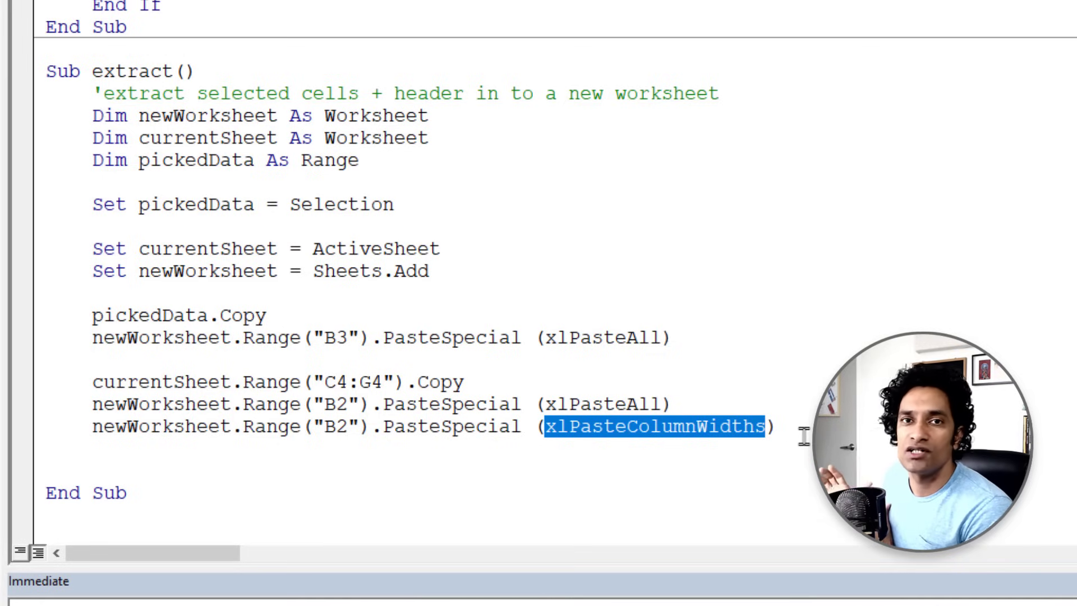
left_click(152, 502)
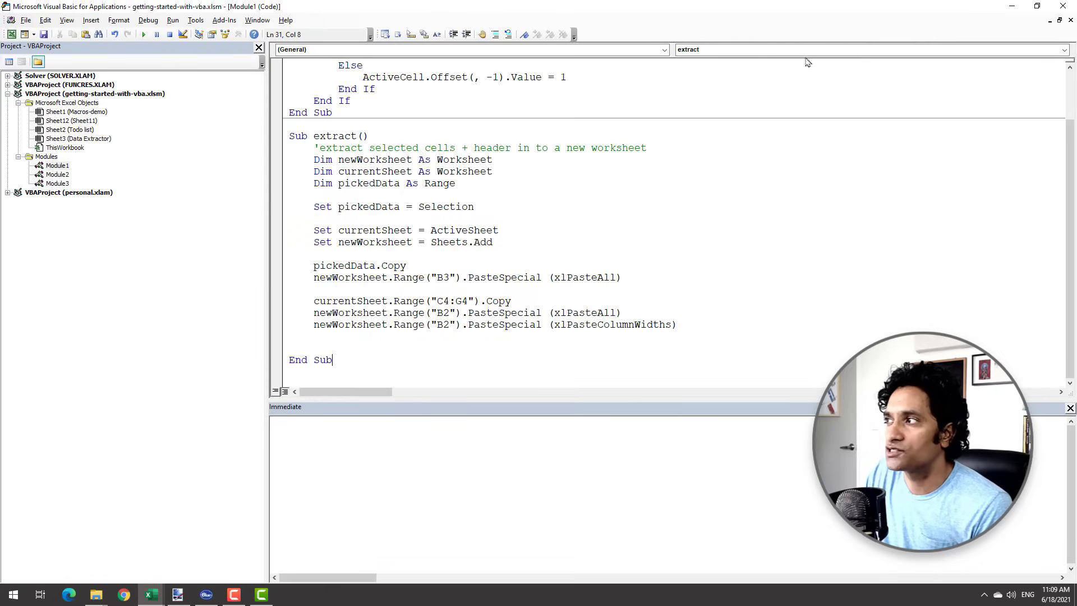
left_click(1011, 6)
left_click_drag(116, 331, 517, 444)
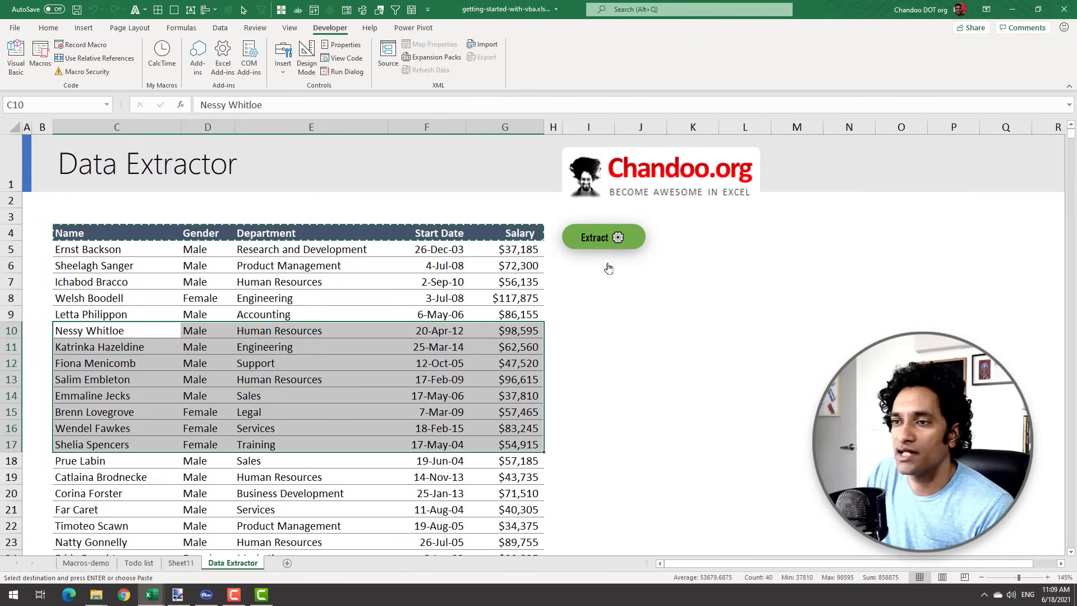
left_click(603, 237)
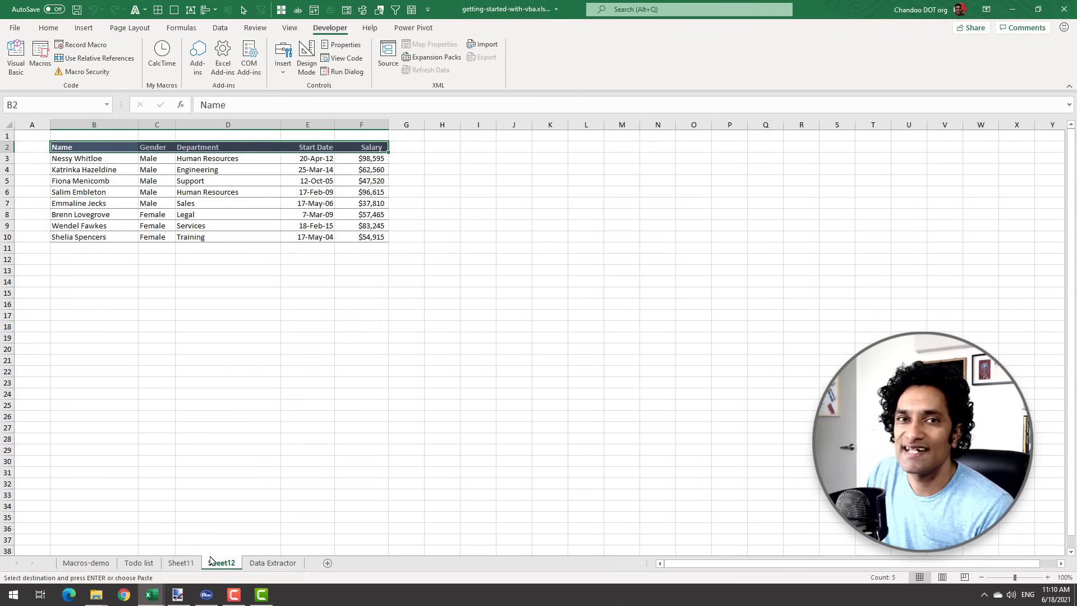
left_click_drag(76, 158, 371, 238)
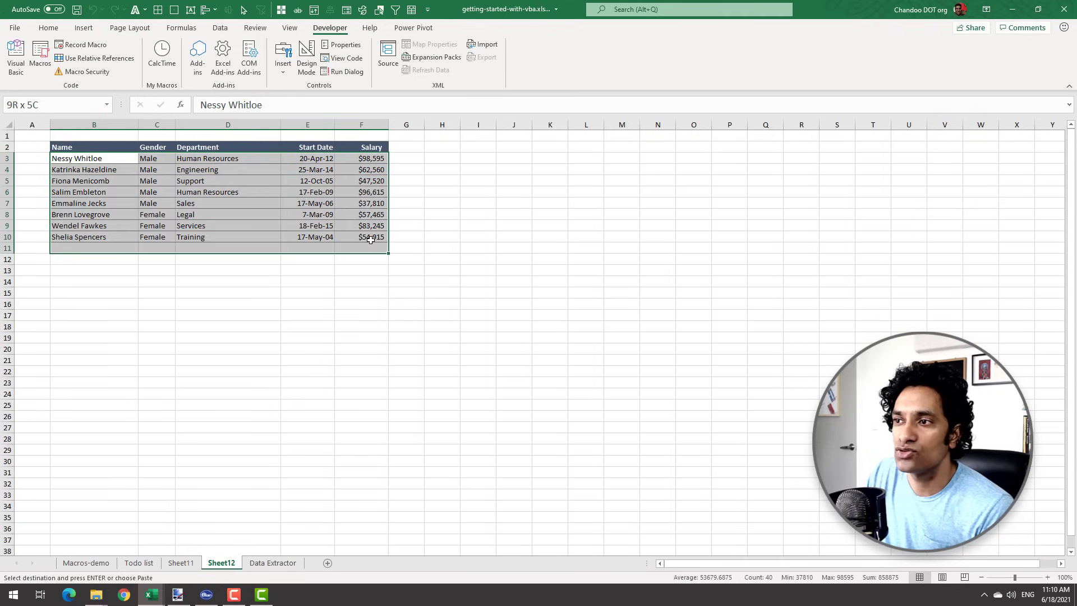
left_click_drag(109, 148, 380, 147)
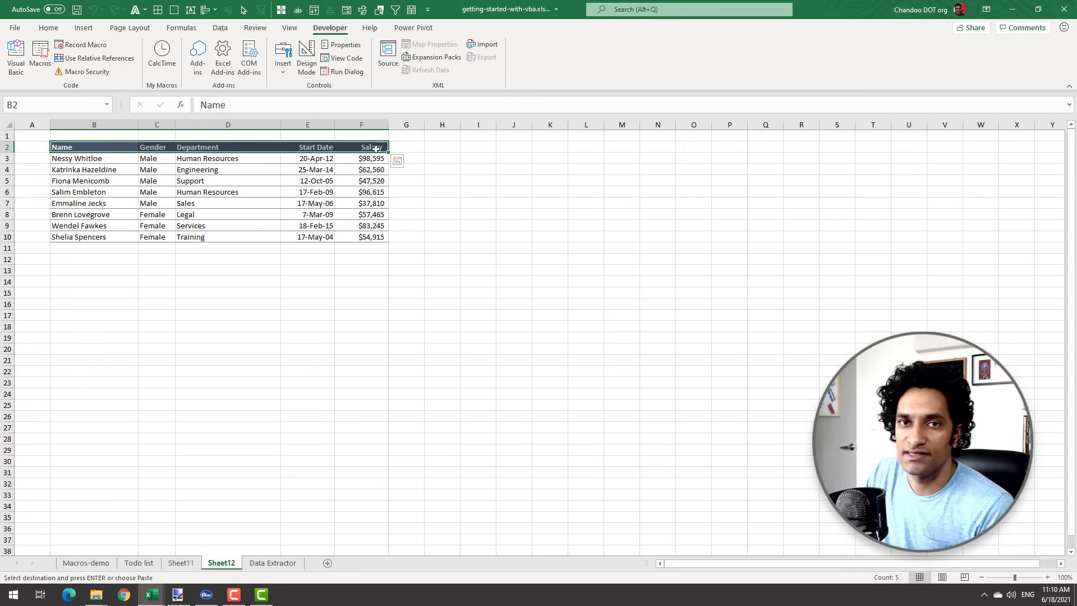
left_click(272, 562)
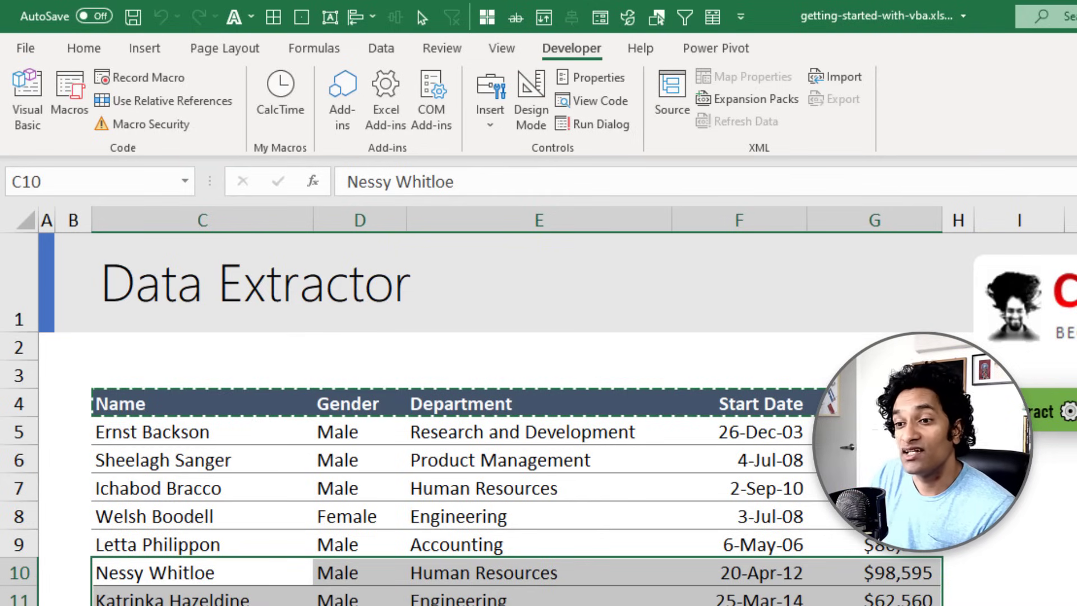
key("alt+F11")
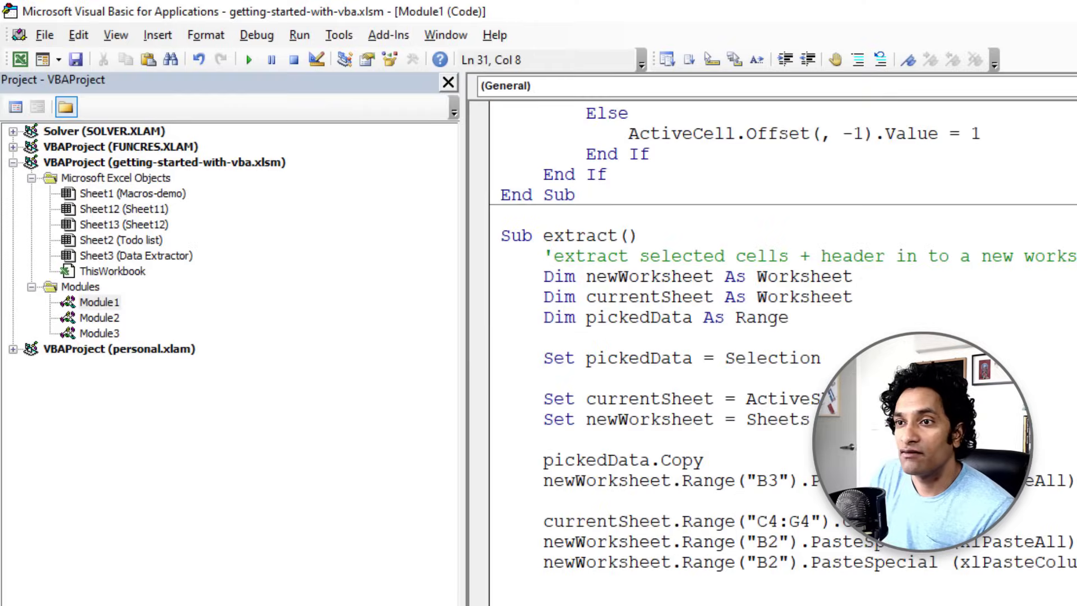
double_click(99, 317)
double_click(631, 236)
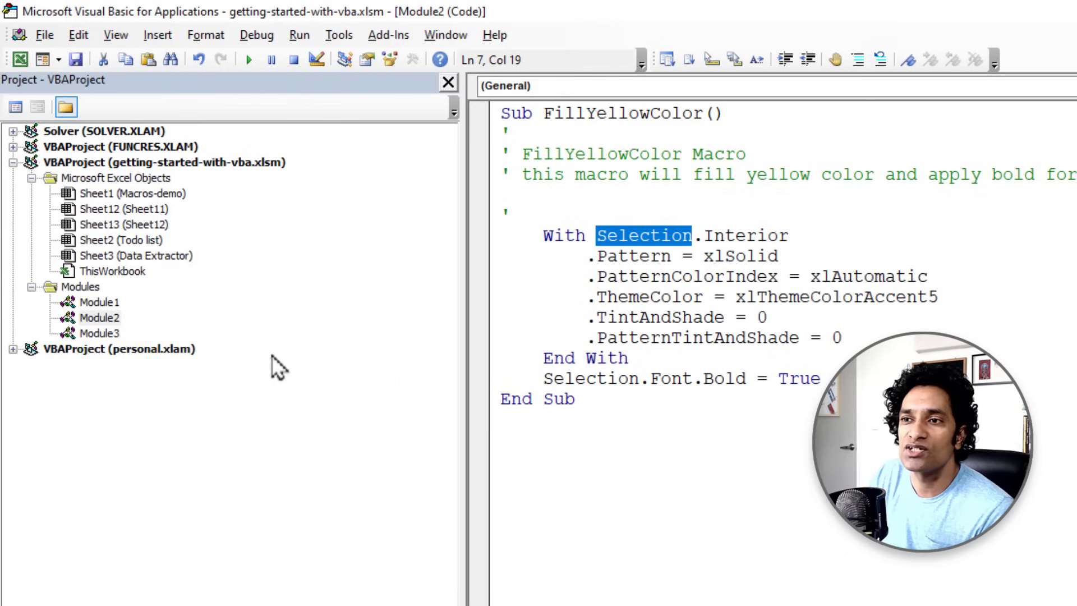
double_click(100, 302)
double_click(758, 358)
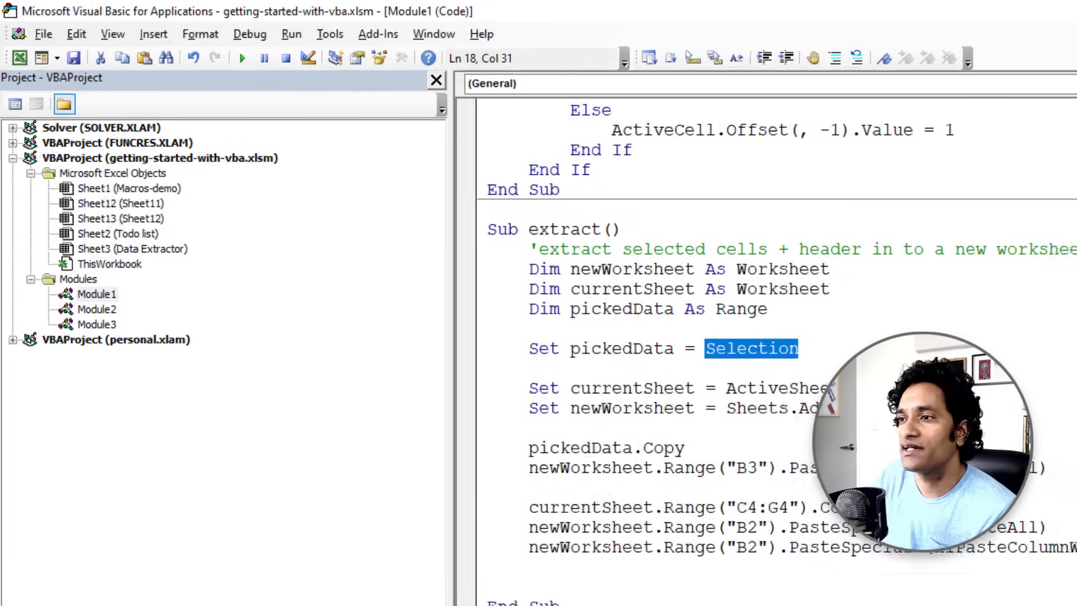
Start a new activecell. statement on the empty line before End Sub.
left_click(387, 386)
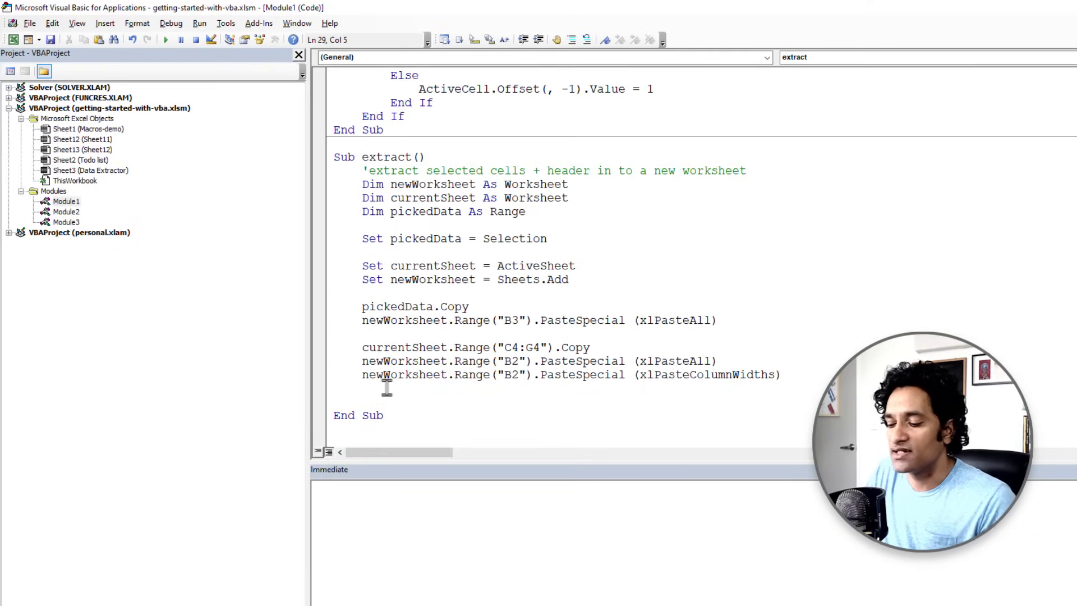
type("sw")
key("BackSpace")
key("BackSpace")
type("activecell.")
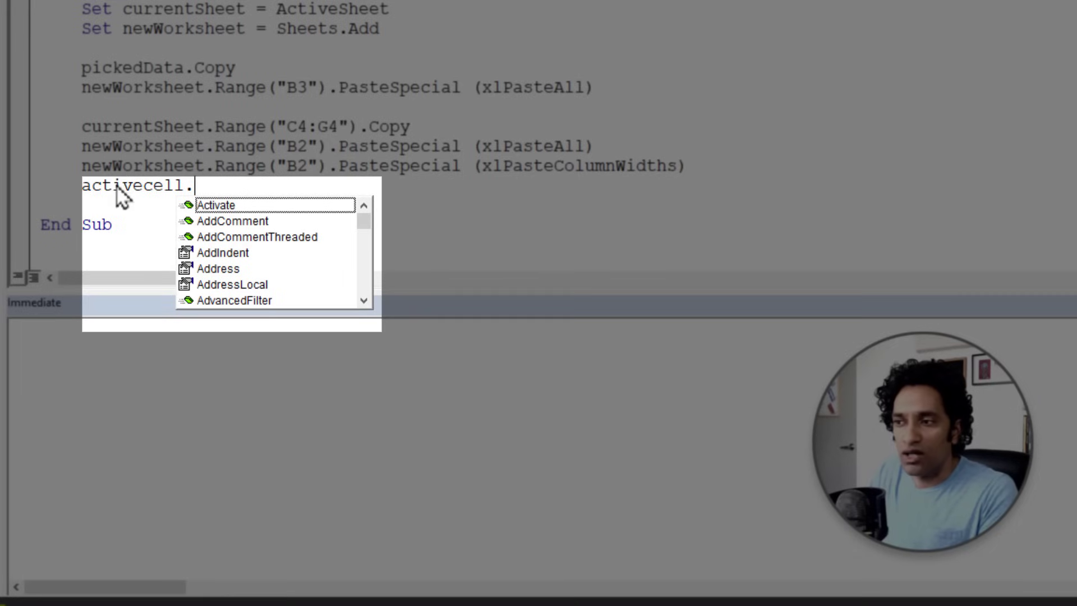
mouse_move(364, 221)
left_mouse_down()
mouse_move(381, 271)
mouse_move(364, 295)
mouse_move(363, 204)
left_mouse_up()
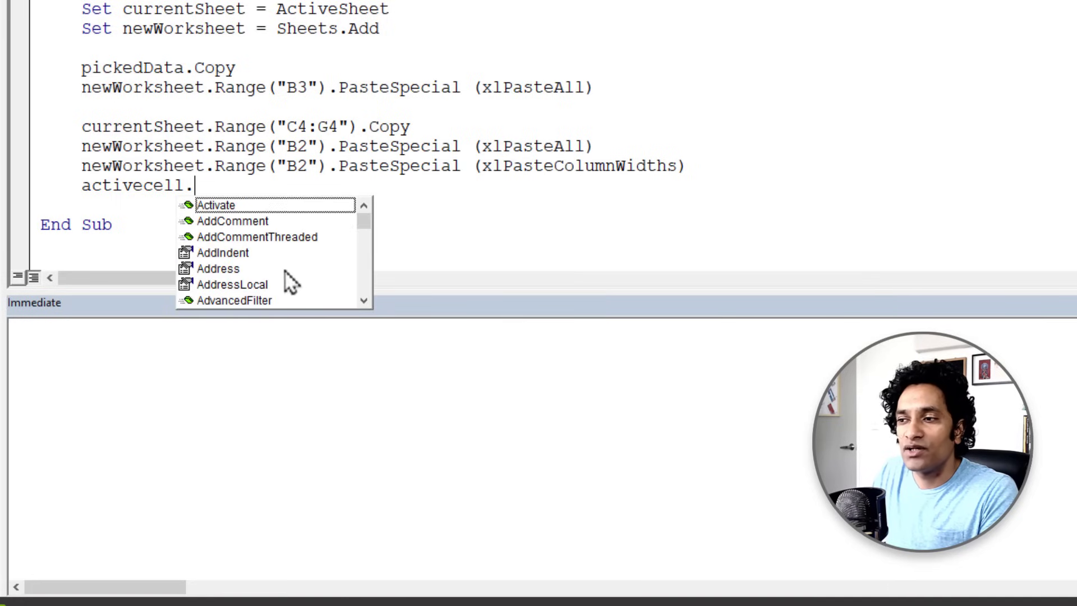